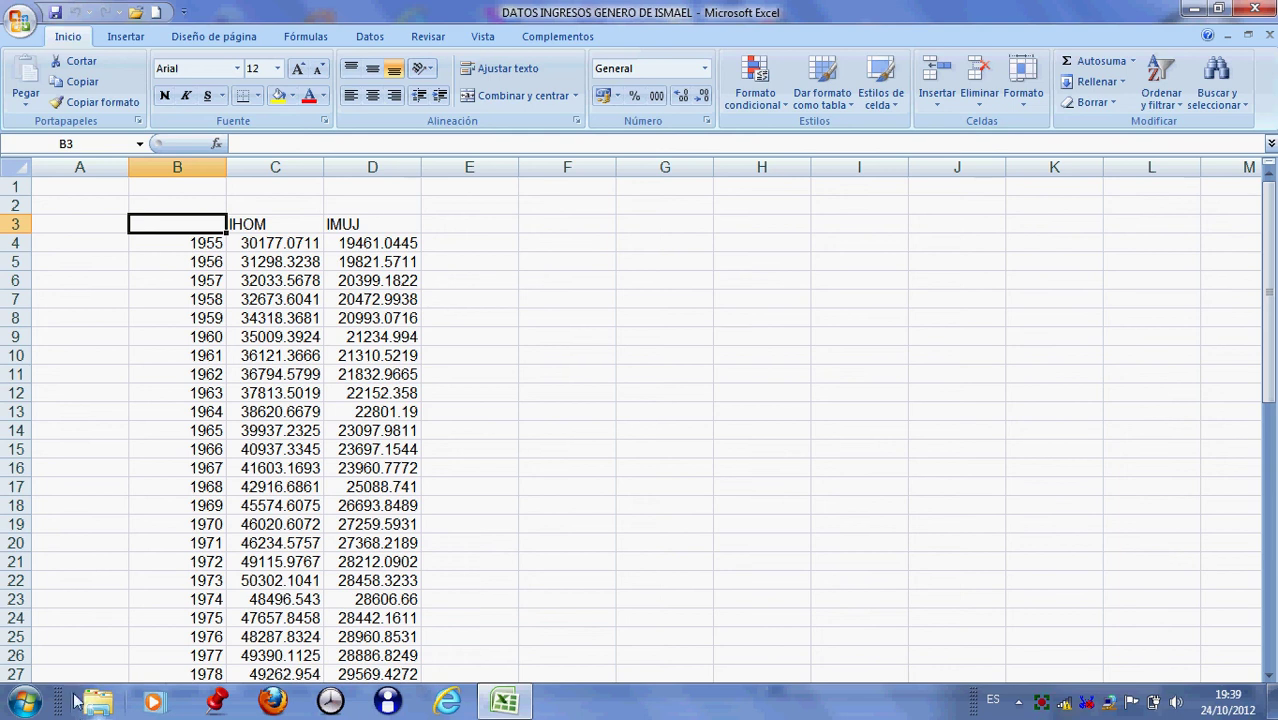
Review the yearly income data on the datos salario mh sheet, then examine table P-36 and its source note on the P36 sheet
scroll(156, 476, down, 6)
scroll(156, 476, down, 5)
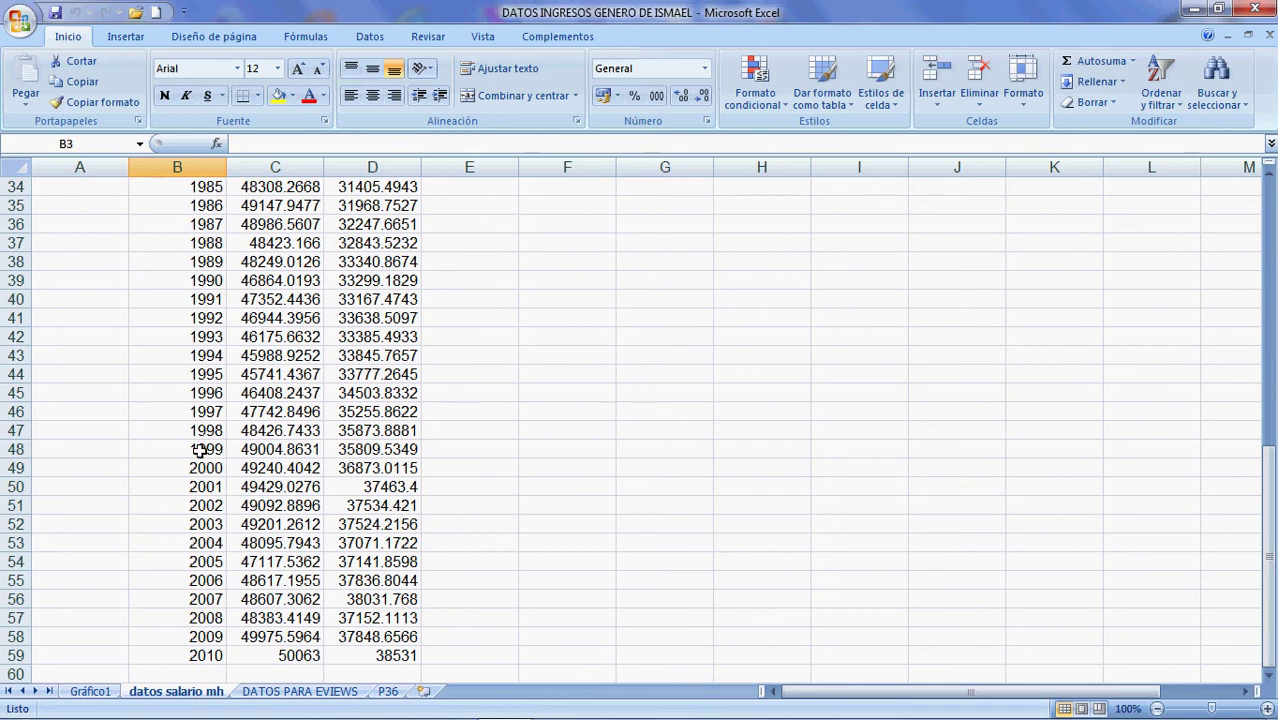
click(389, 692)
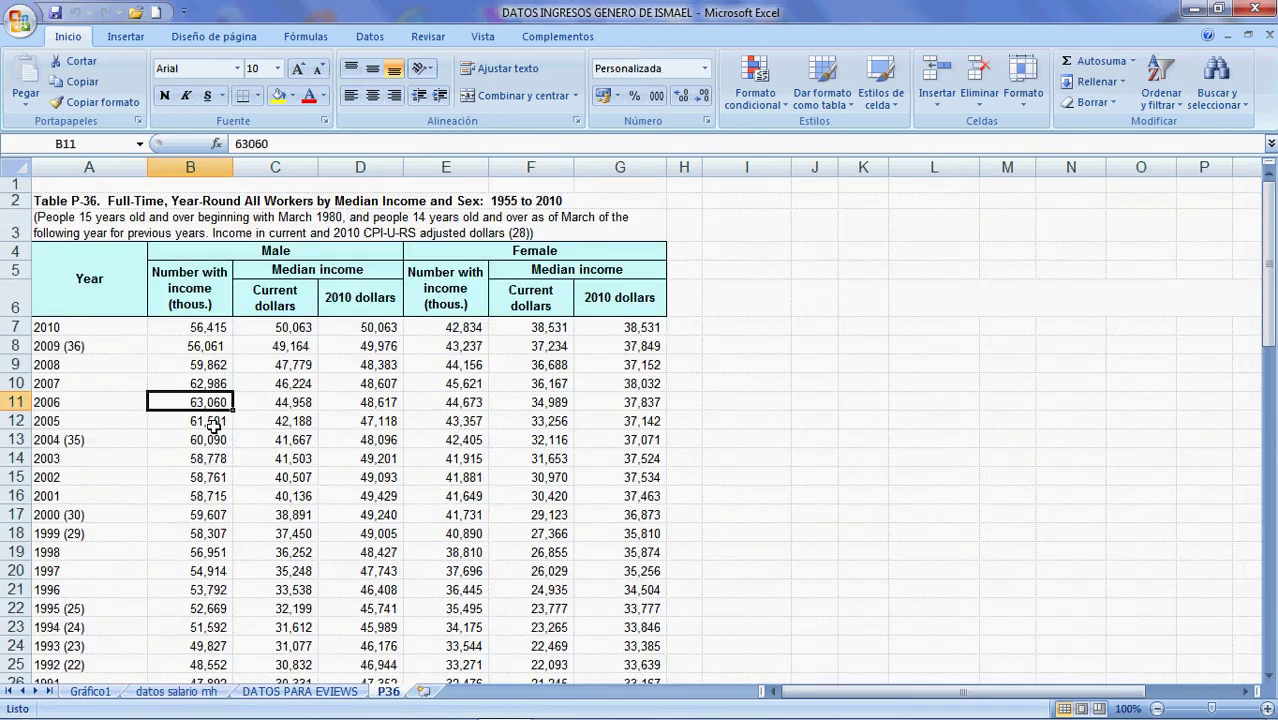
scroll(203, 402, down, 18)
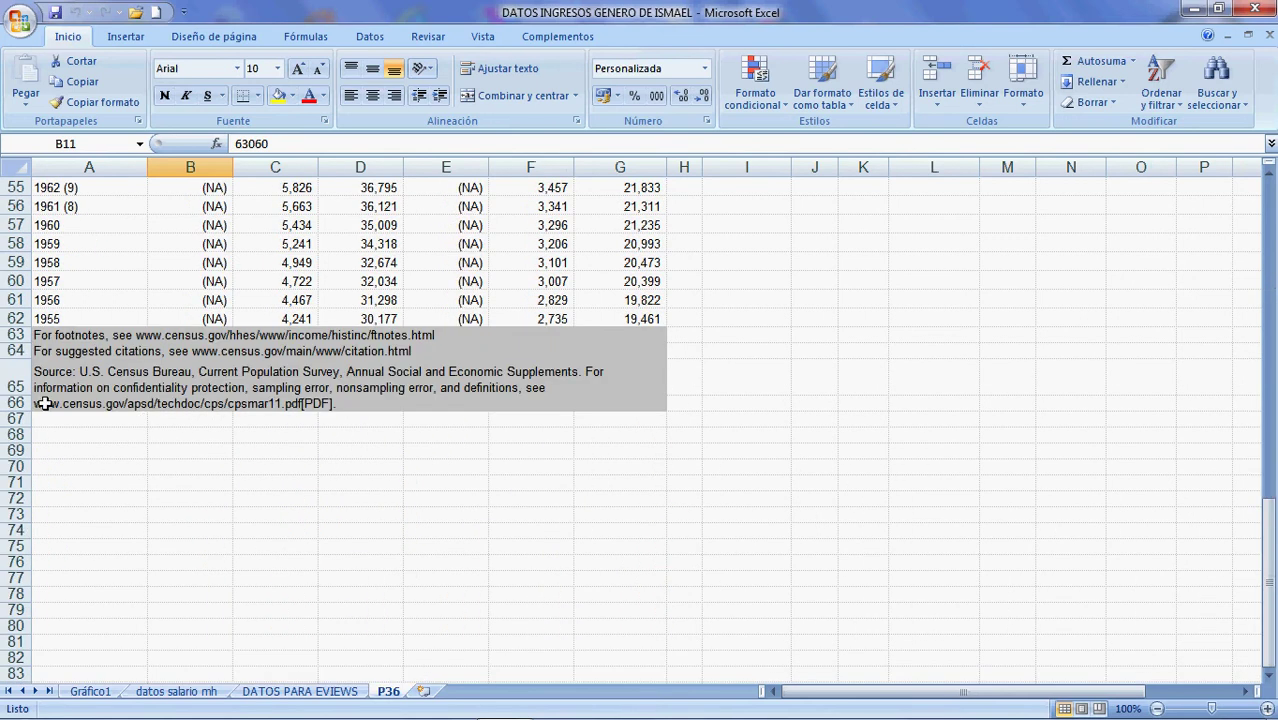
drag(34, 400, 323, 408)
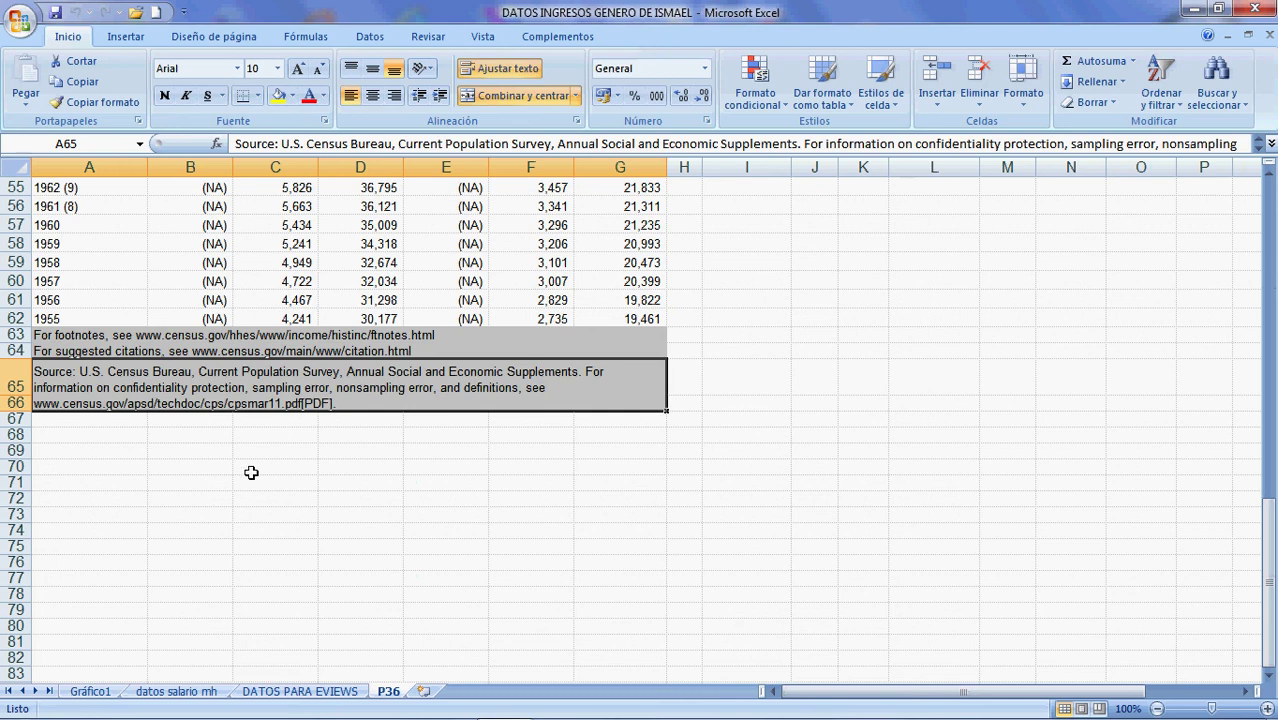
scroll(251, 473, up, 18)
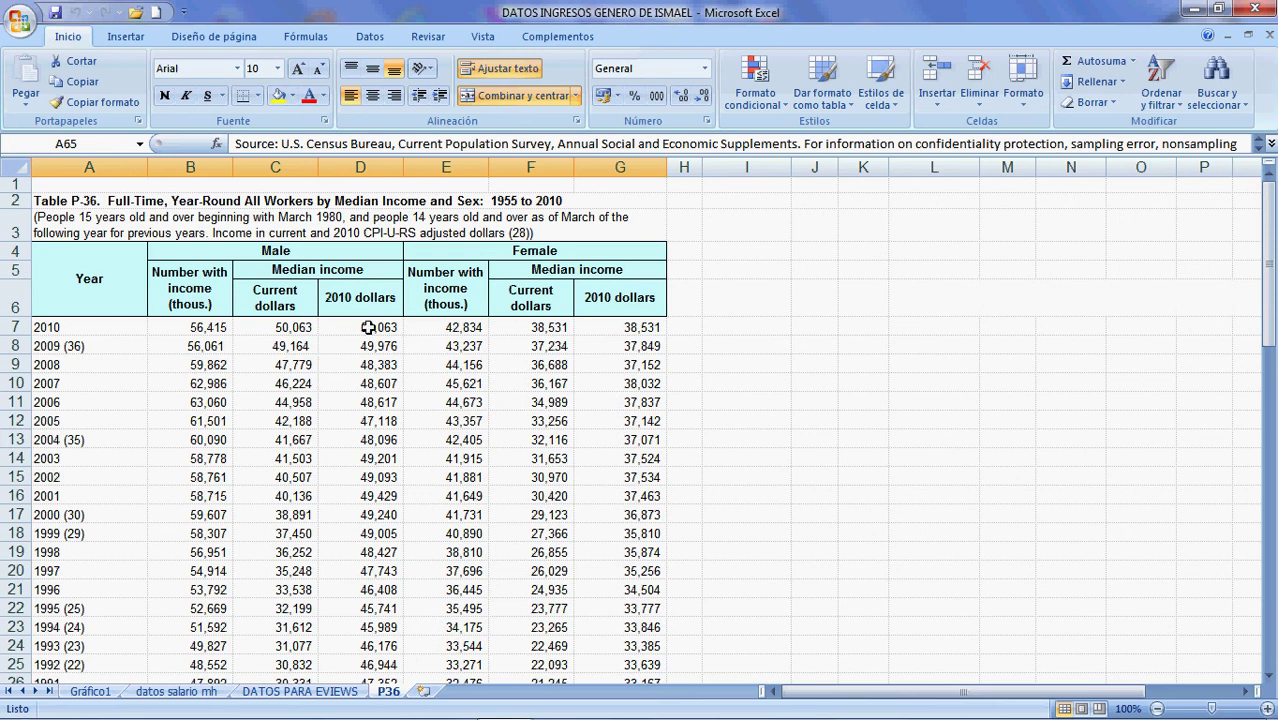
click(263, 383)
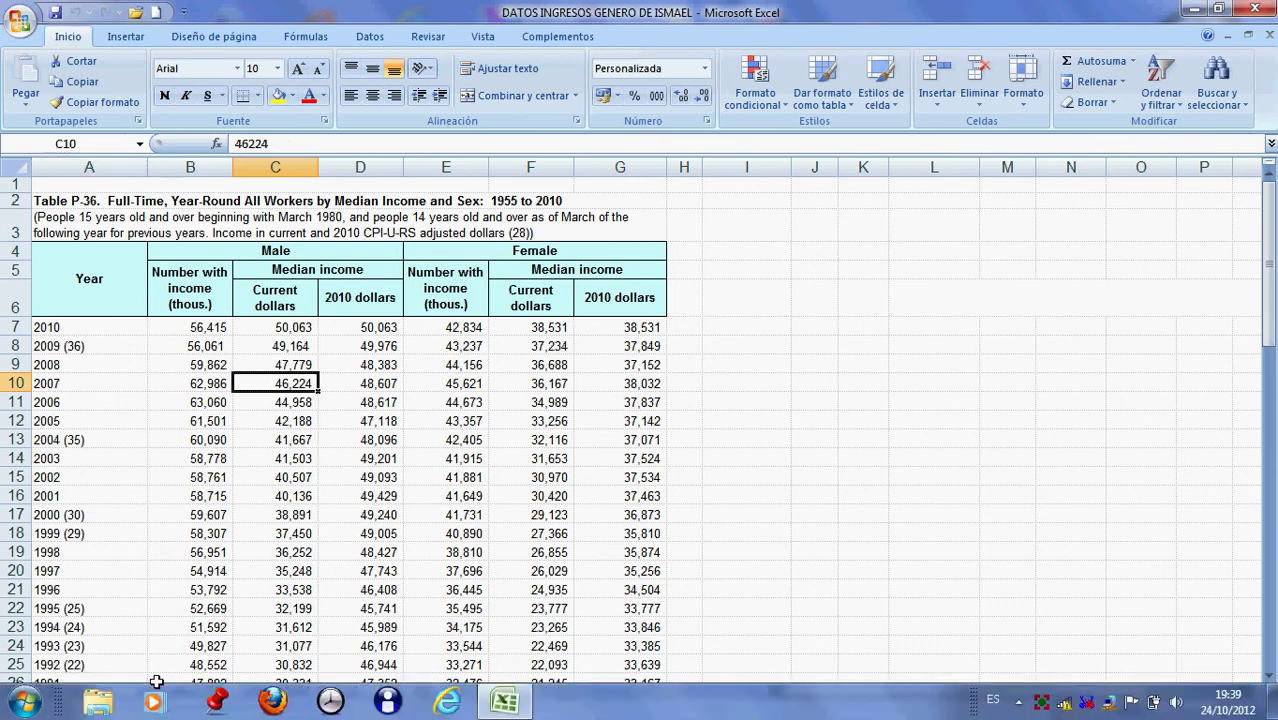
Insert a new chart sheet from the range B3:D59 of the datos salario mh sheet, covering years, IHOM and IMUJ
click(177, 692)
scroll(240, 608, up, 11)
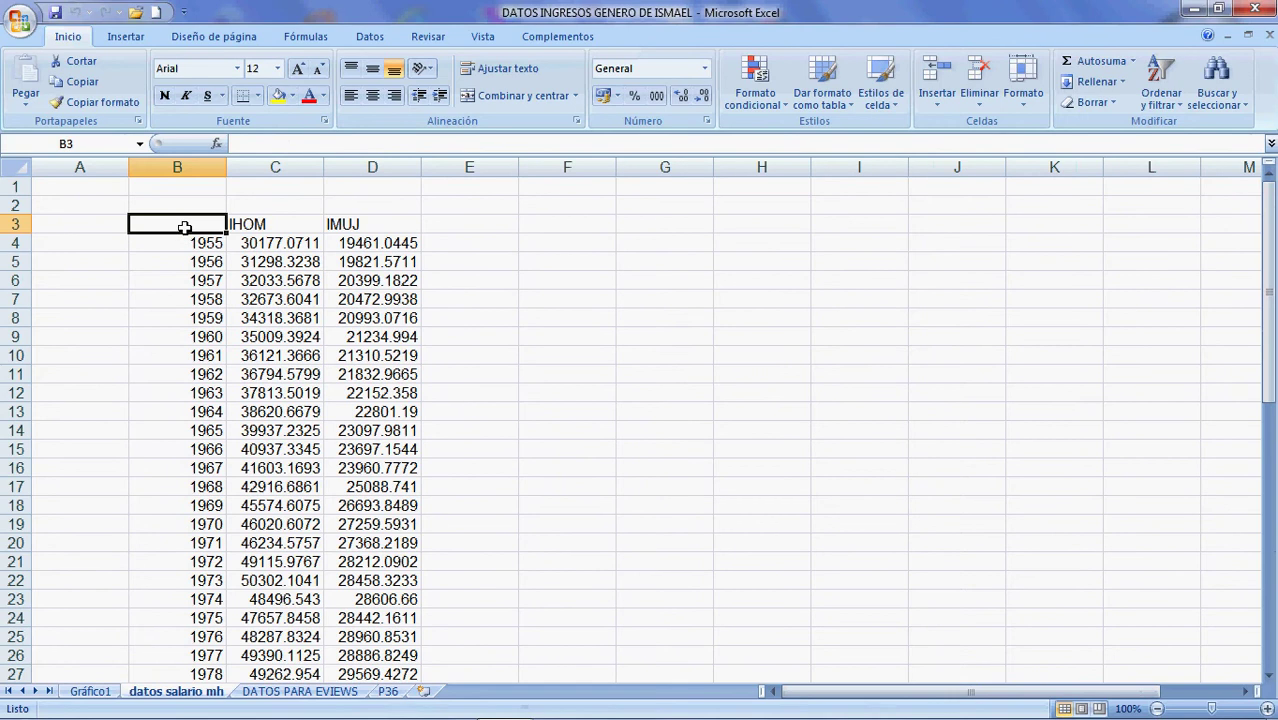
drag(182, 222, 400, 655)
right_click(210, 700)
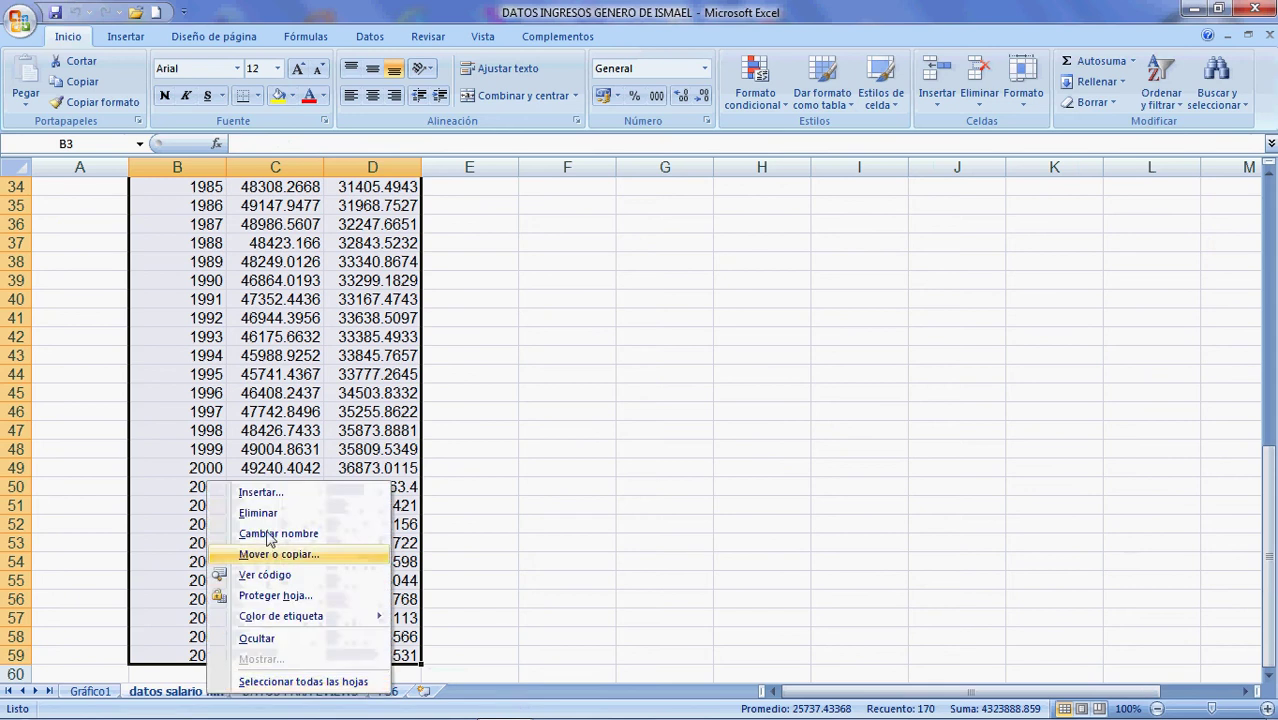
click(240, 493)
click(145, 412)
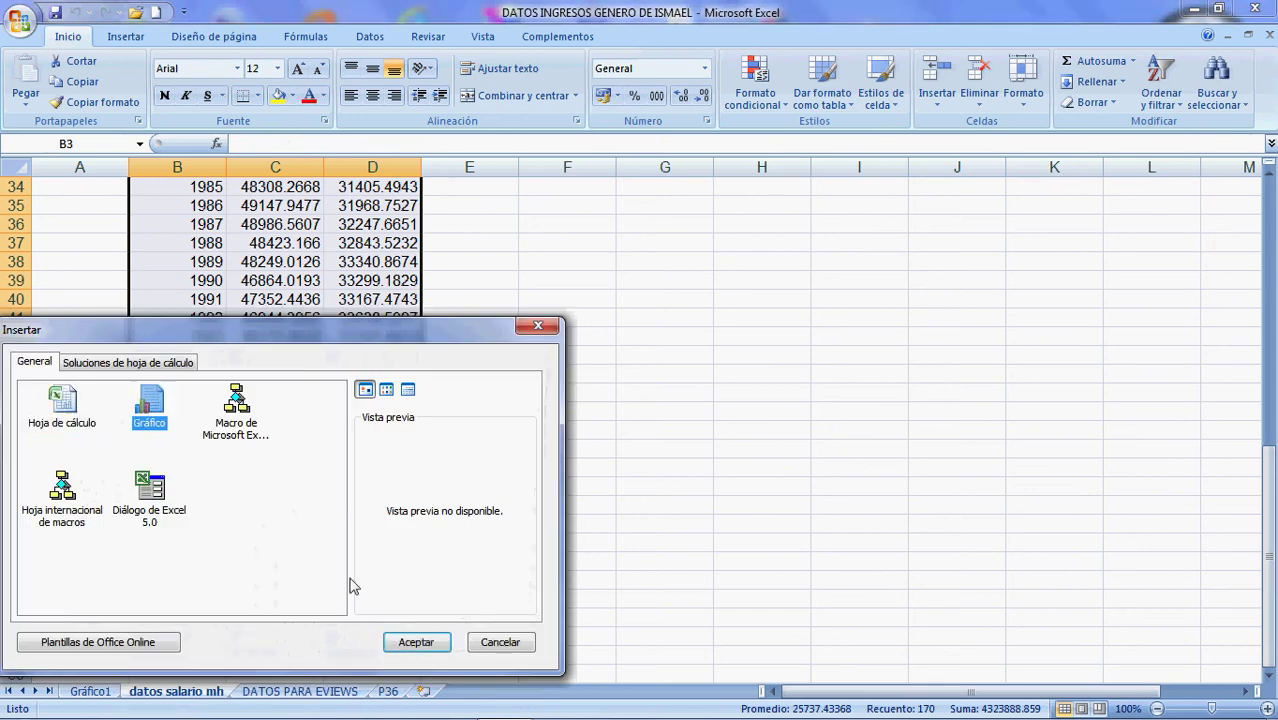
click(414, 641)
Change the new chart from columns to the basic line type without markers
right_click(403, 285)
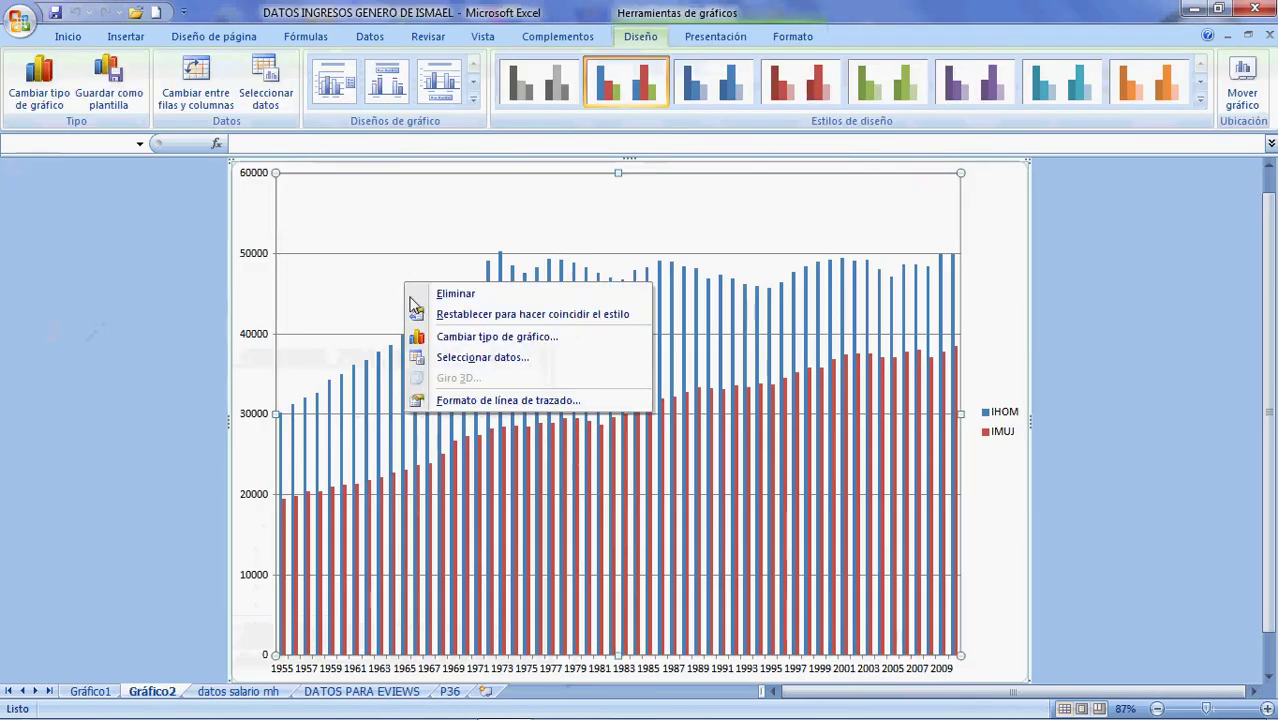
click(496, 337)
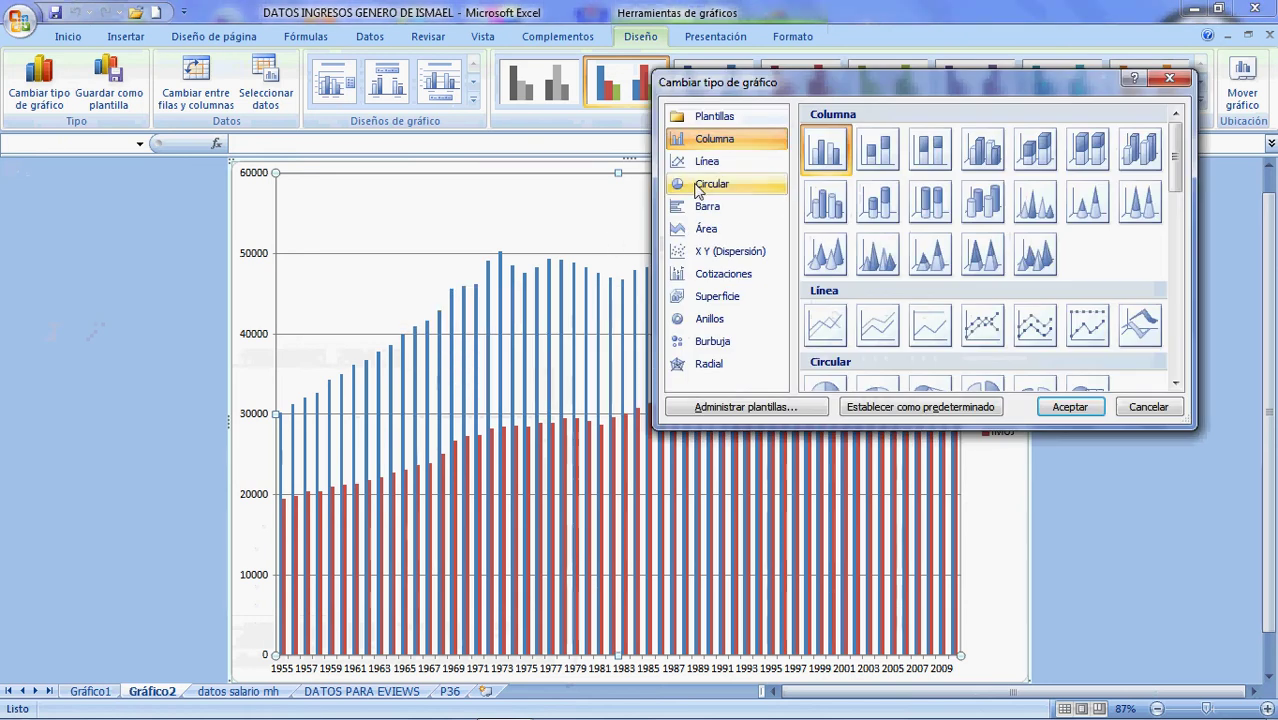
click(982, 325)
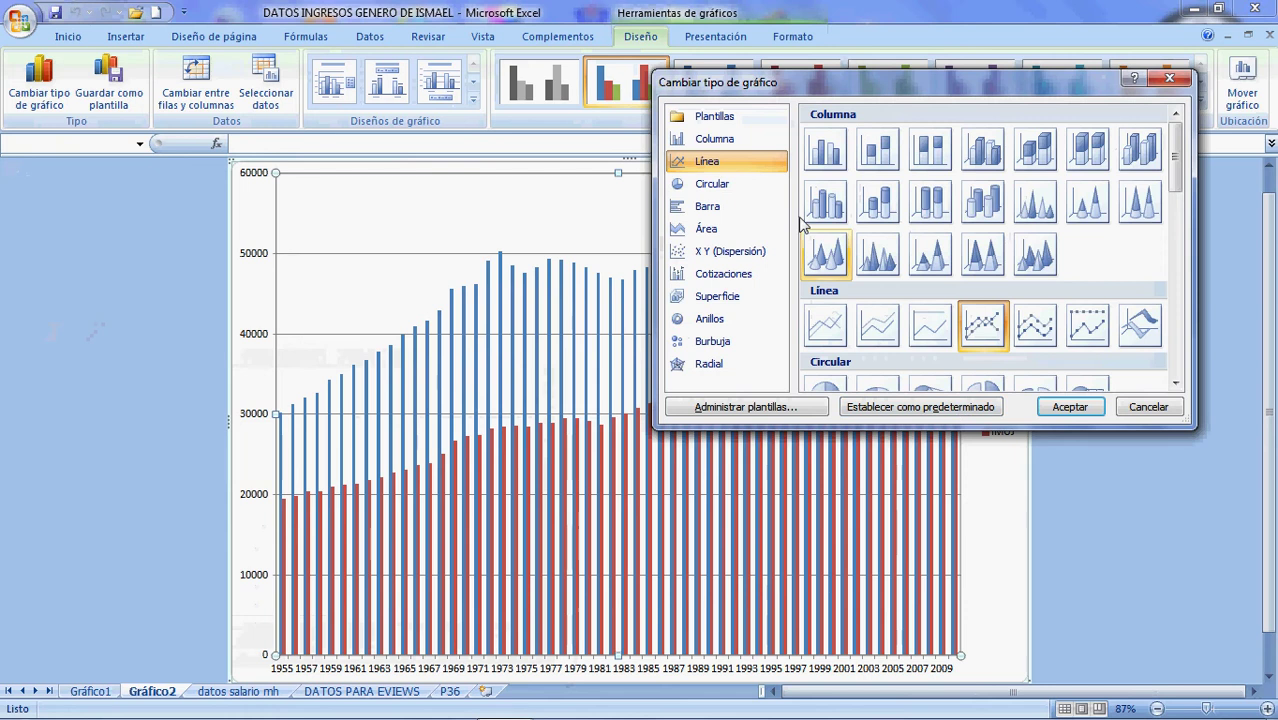
double_click(826, 324)
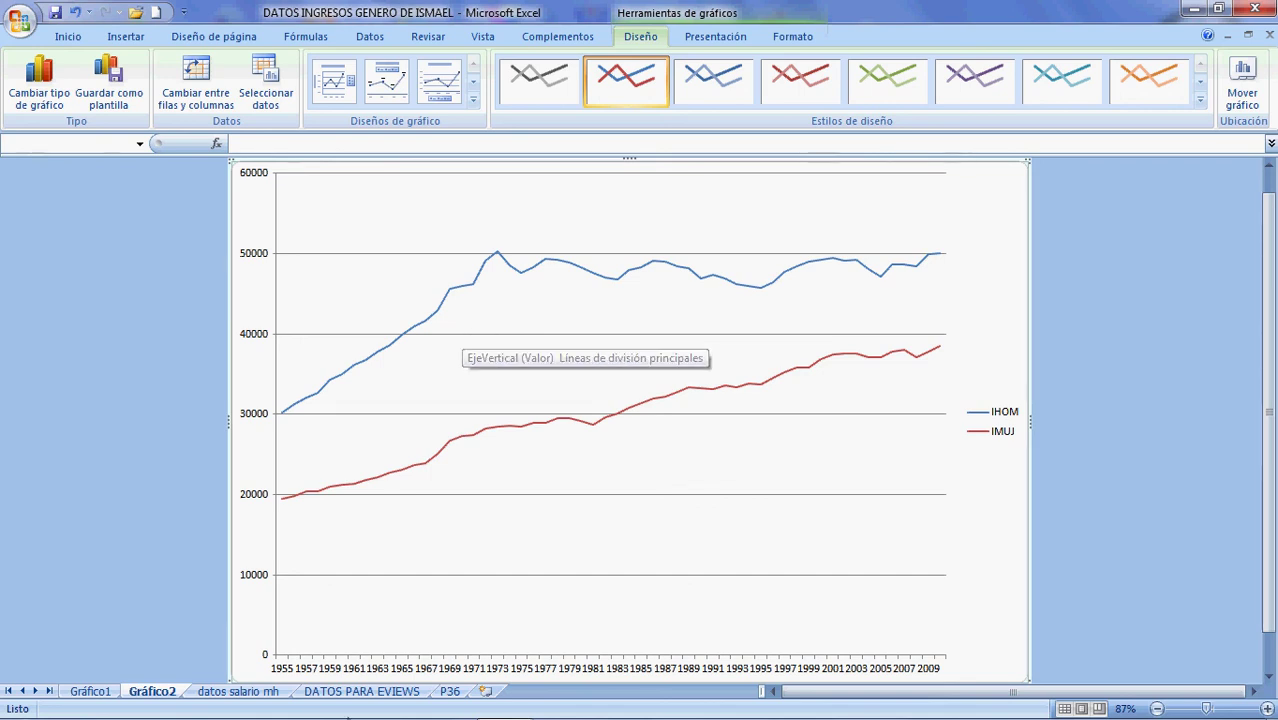
Enter the formula +C4/$C$4 in cell E4 of the datos salario mh sheet, with the divisor as an absolute reference
click(268, 693)
scroll(337, 394, up, 11)
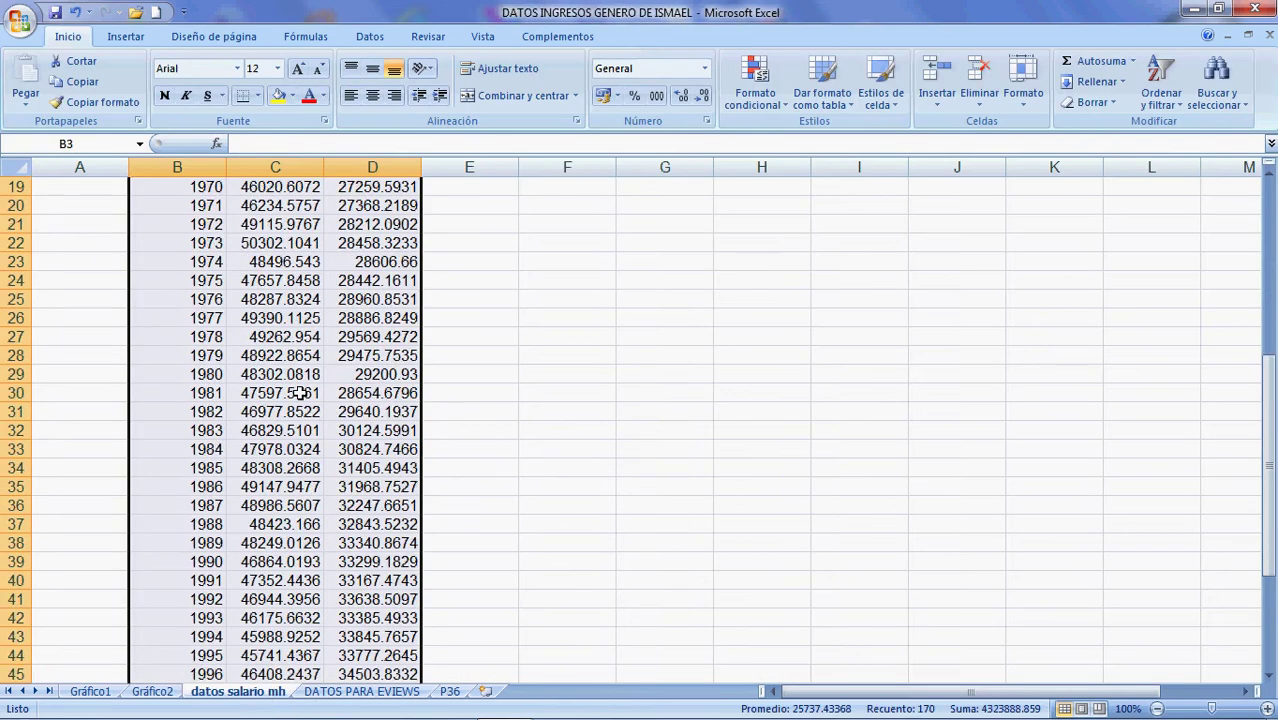
click(478, 249)
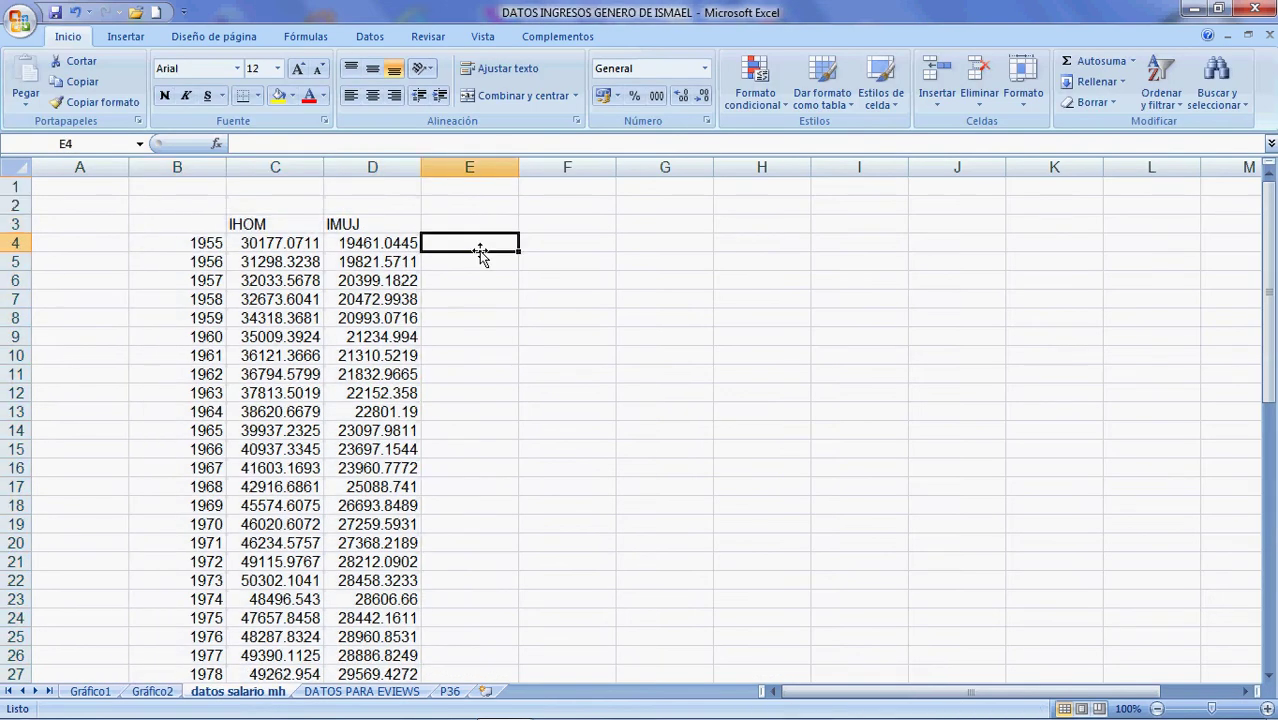
text(+)
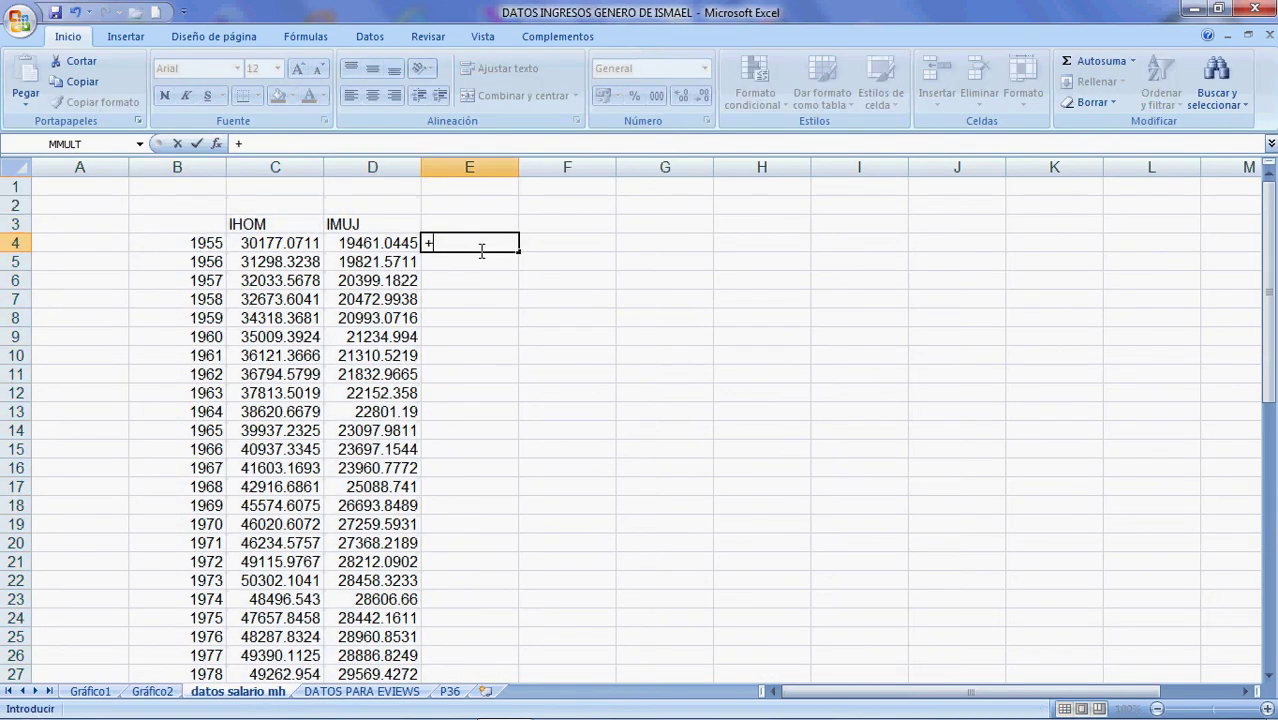
click(258, 243)
text(/)
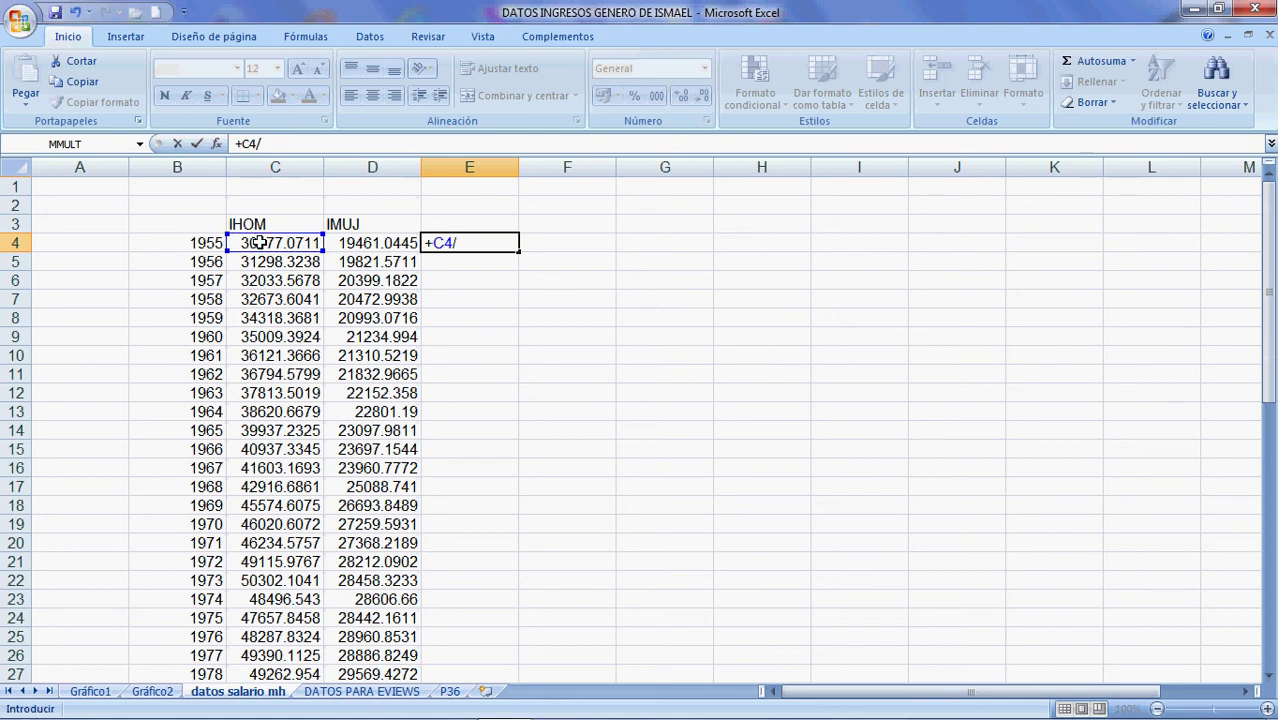
click(258, 243)
click(468, 245)
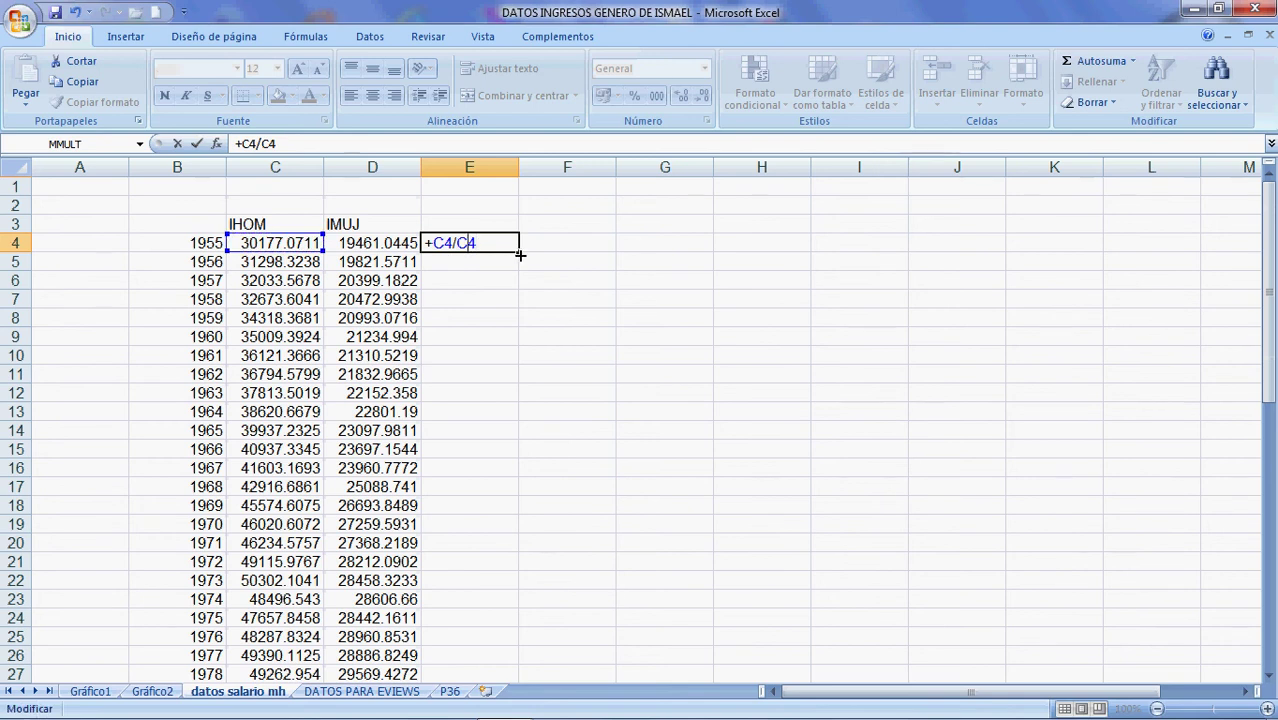
key(F4)
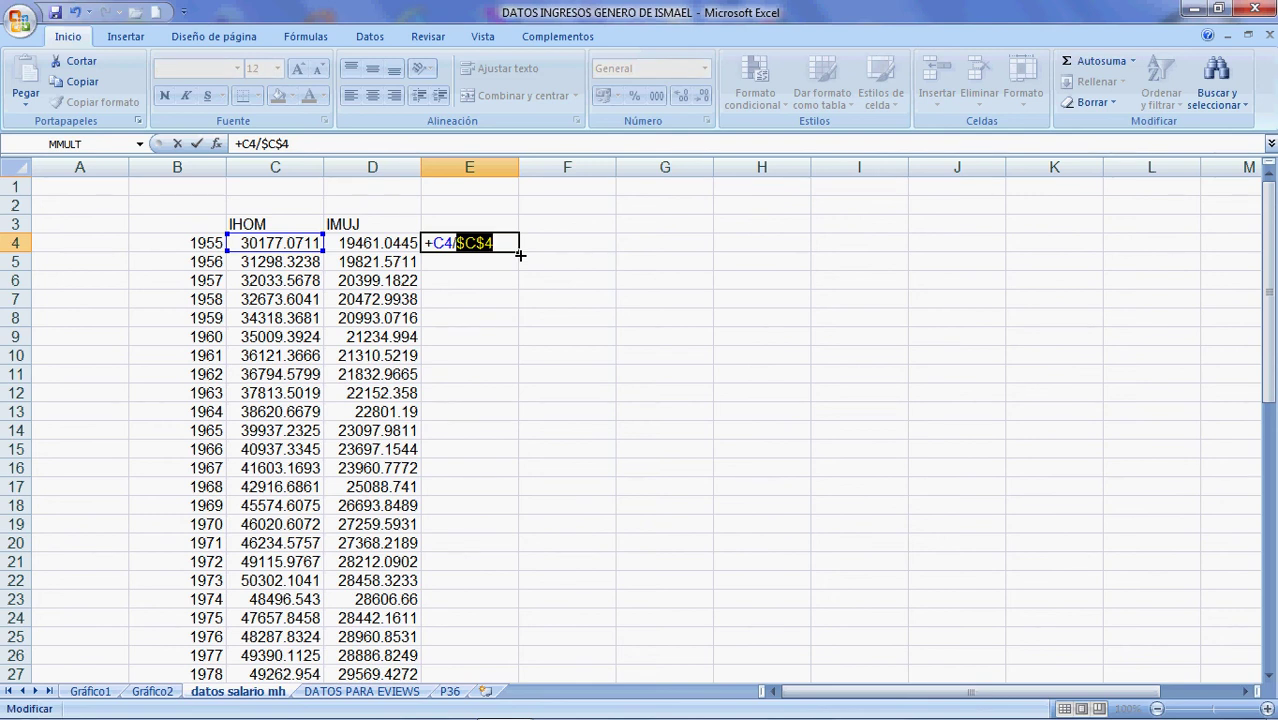
key(Return)
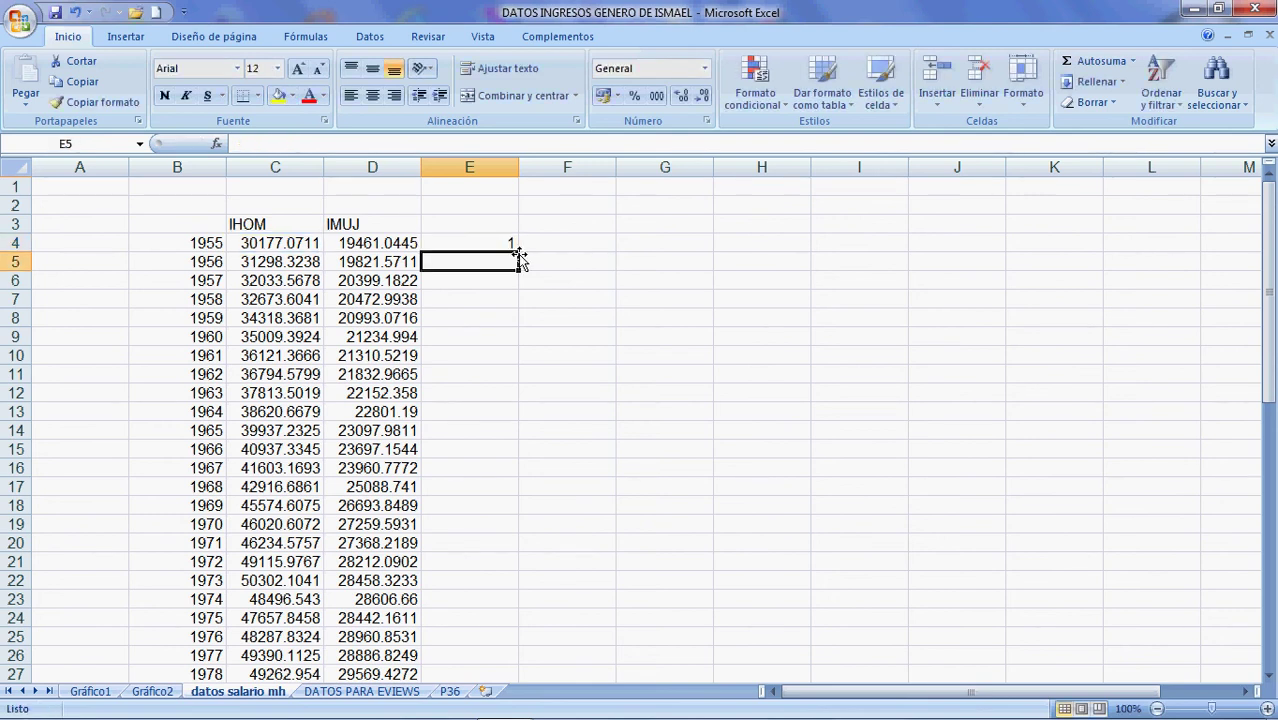
Edit the formula in E4 to =+(C4/$C$4)*100 so the index is based on 100
click(494, 242)
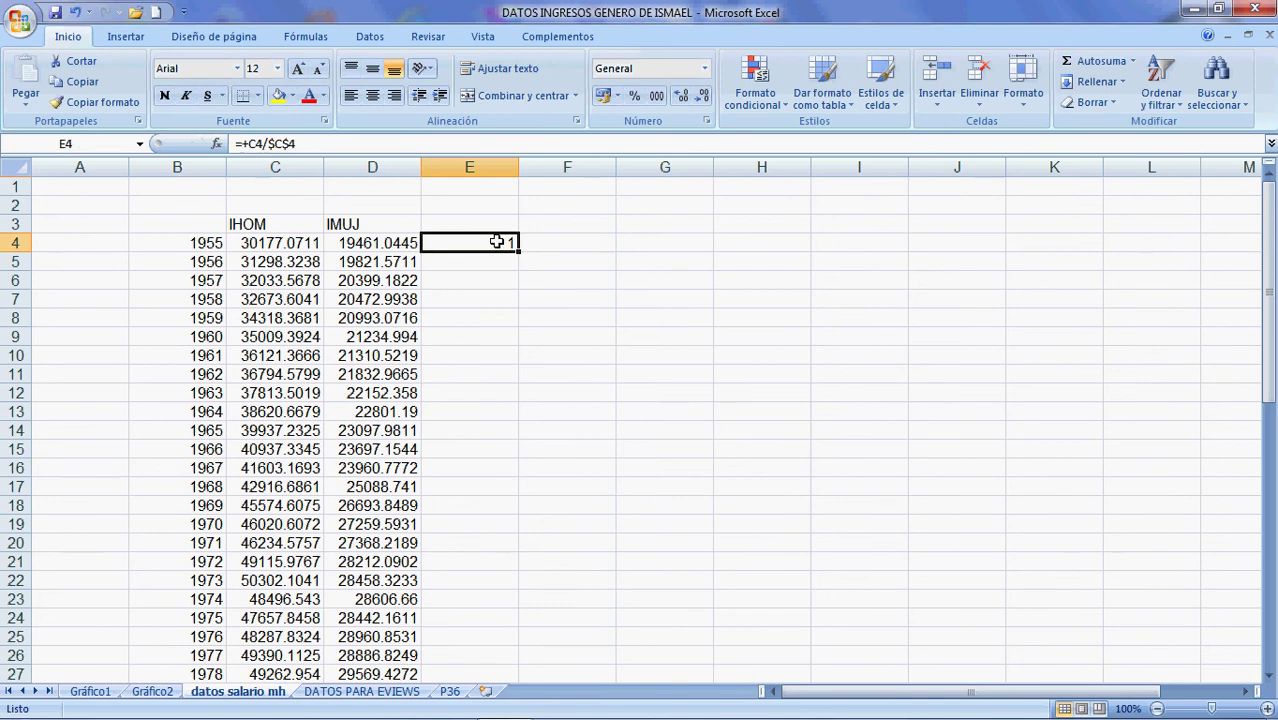
click(250, 144)
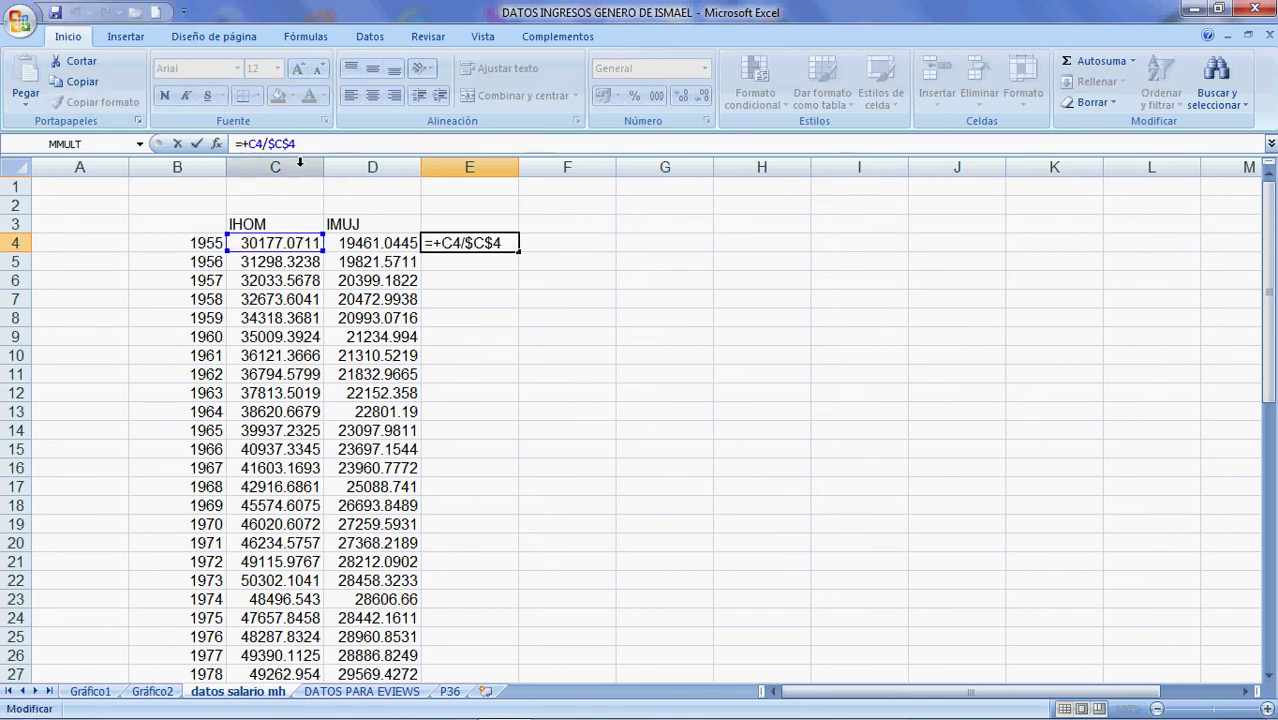
click(249, 144)
text(()
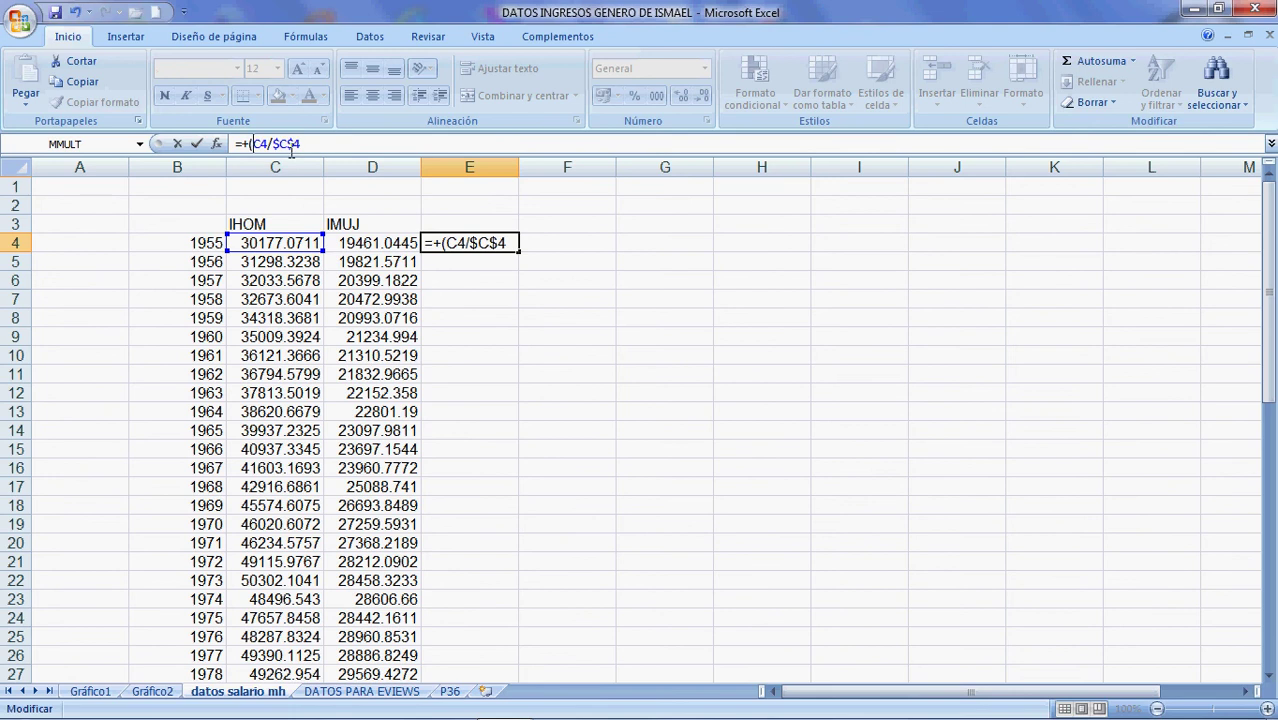
click(300, 144)
text()*100)
key(Return)
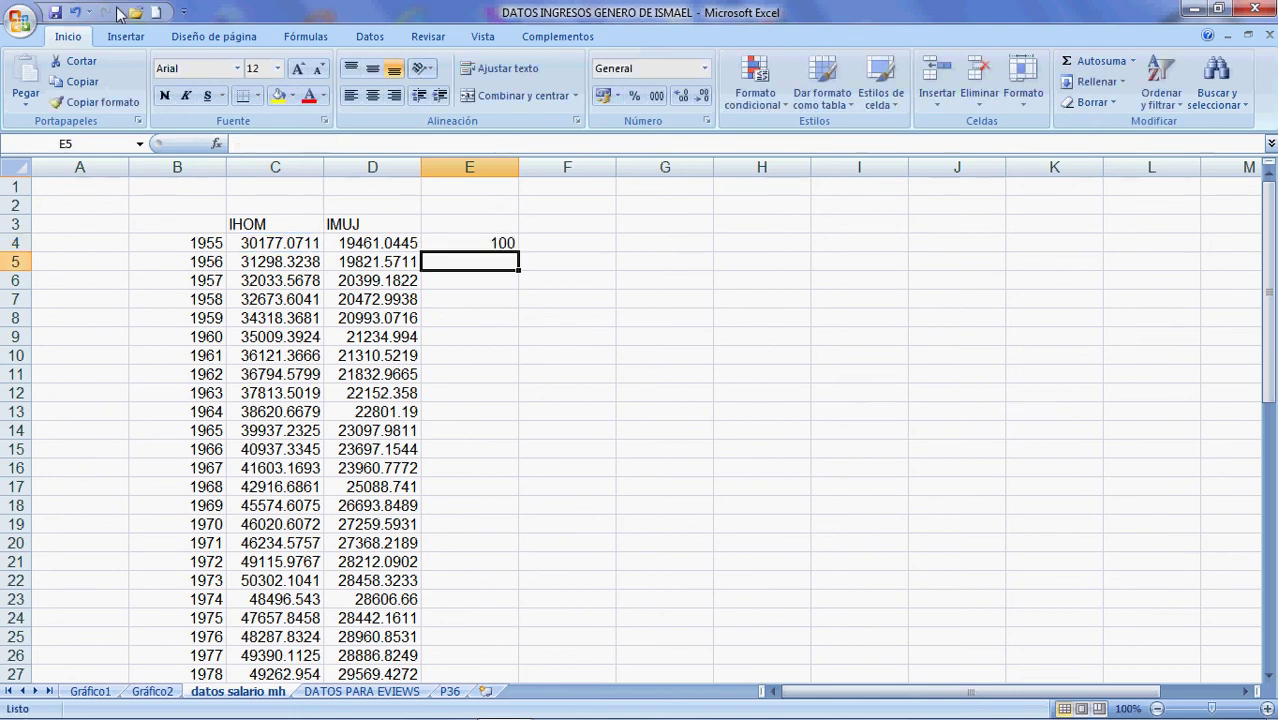
Fill the E4 index formula down alongside all the years and format the results with one decimal place
click(498, 241)
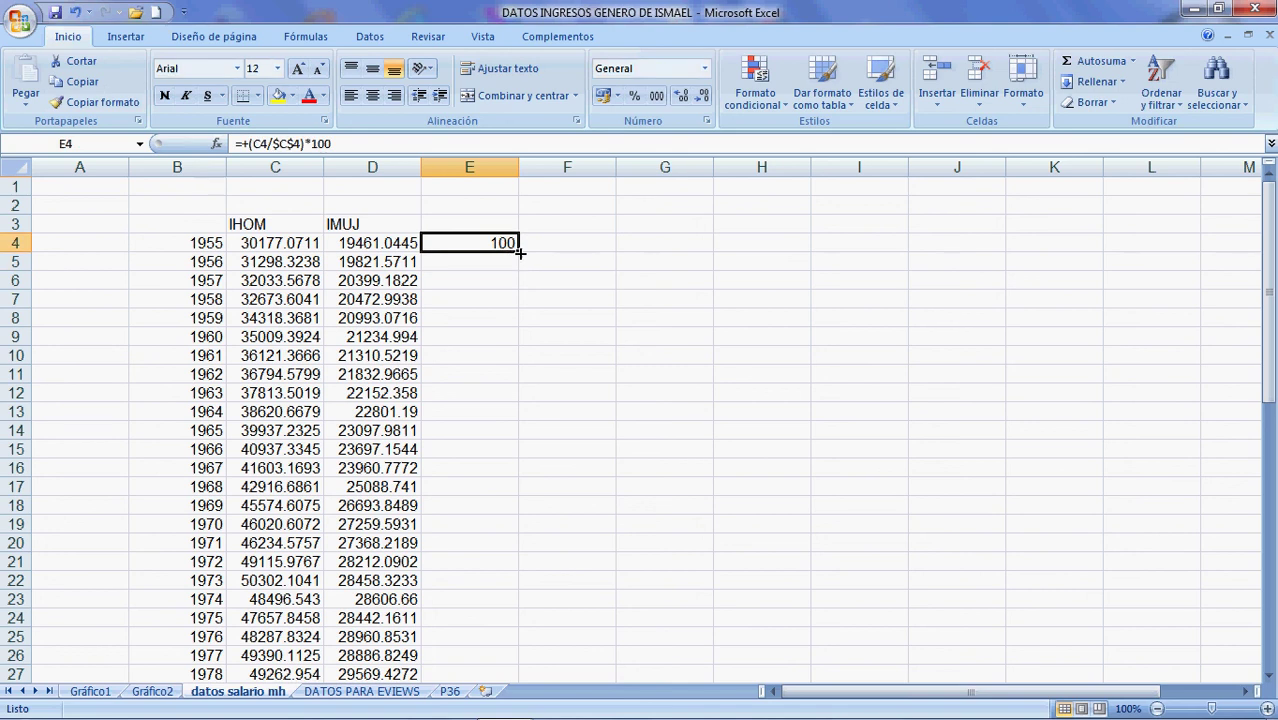
double_click(518, 252)
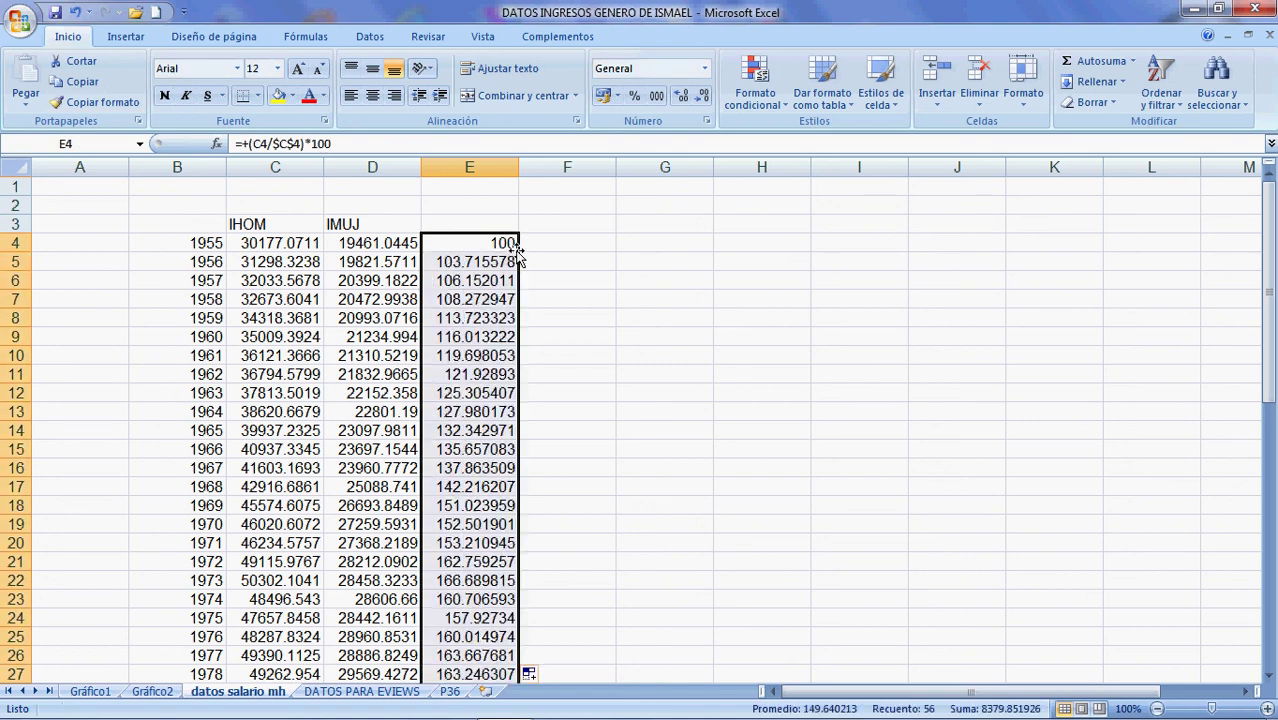
click(680, 100)
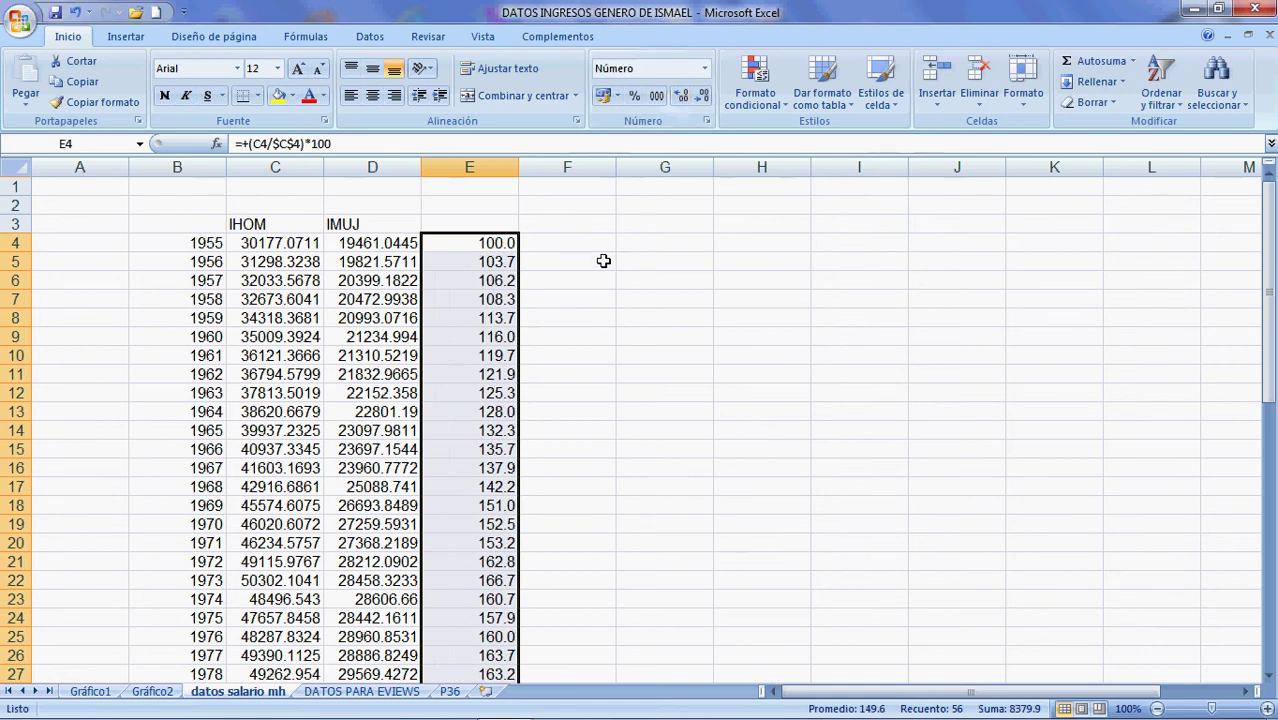
Enter the formula +D4/$D$4 in cell F4, dividing the women's income by its fixed 1955 value
click(550, 242)
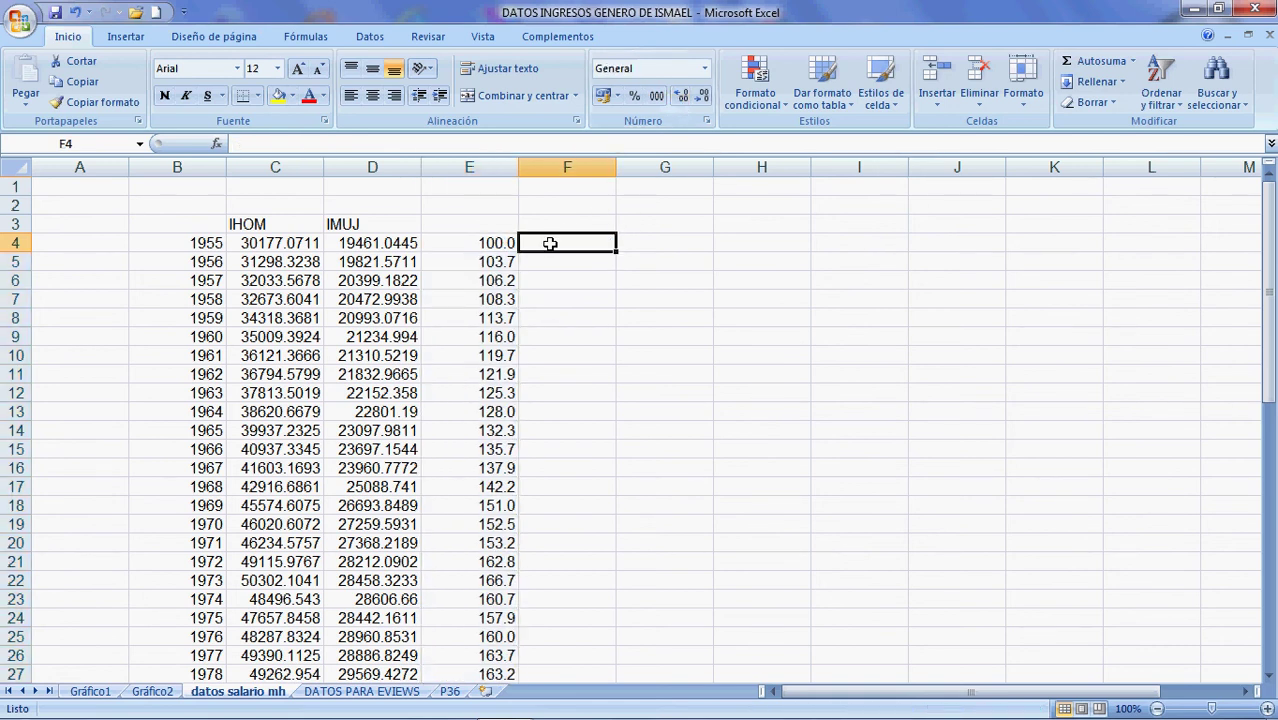
text(+)
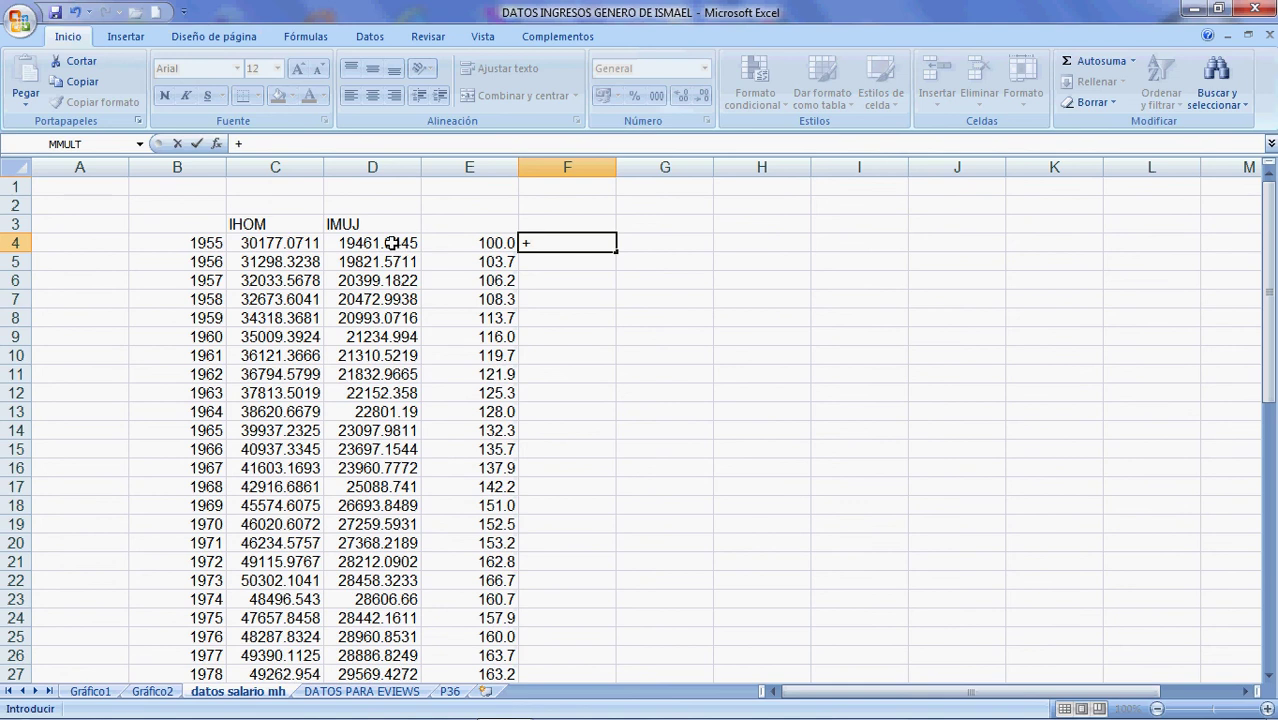
click(391, 242)
text(/)
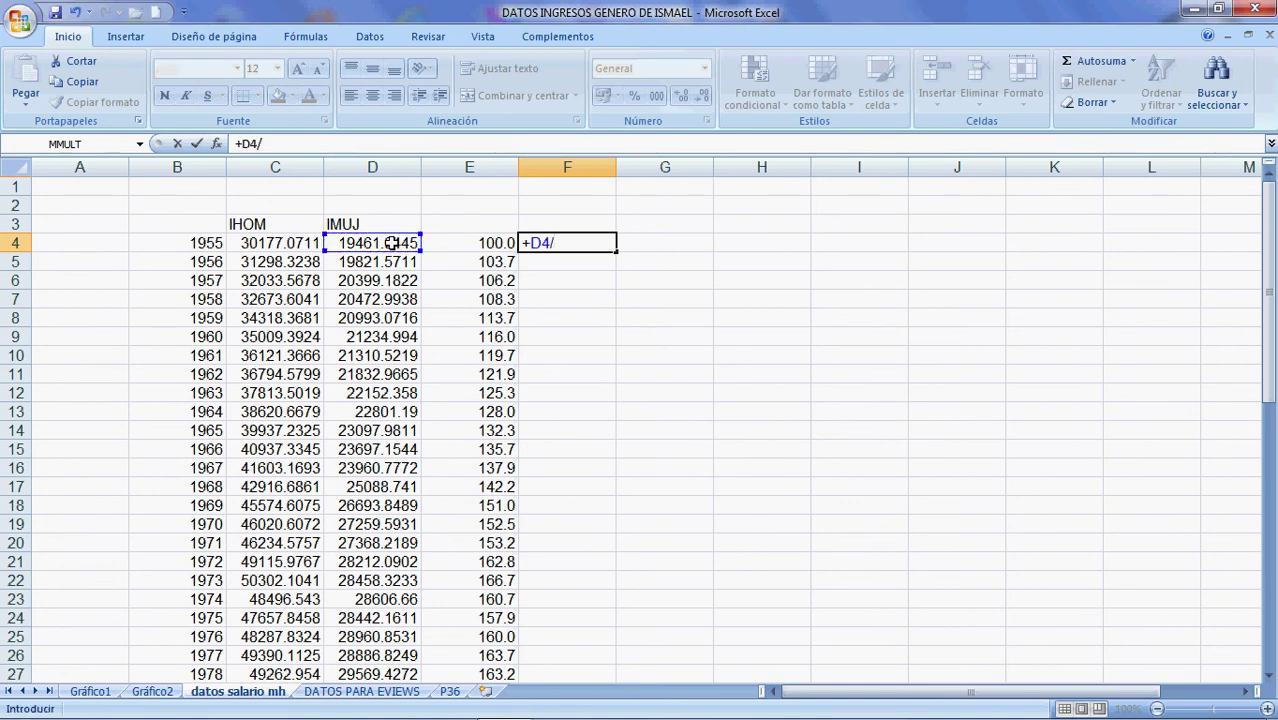
click(391, 242)
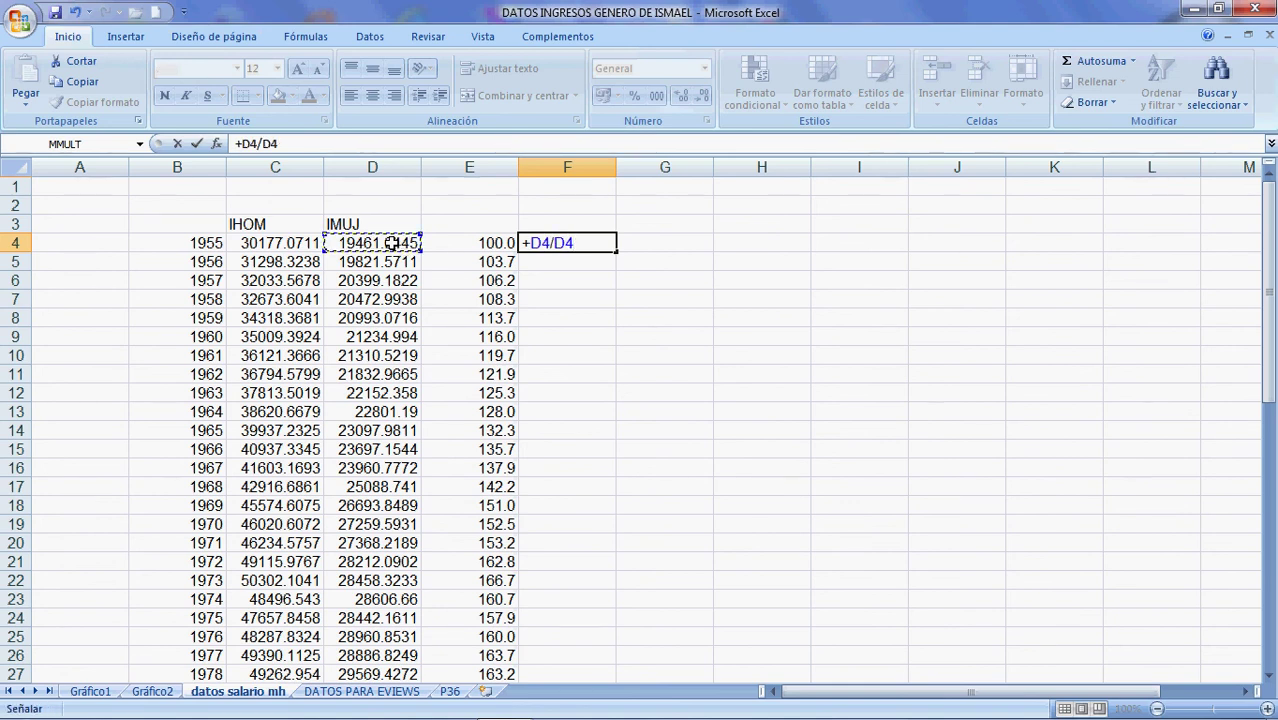
key(F4)
key(Return)
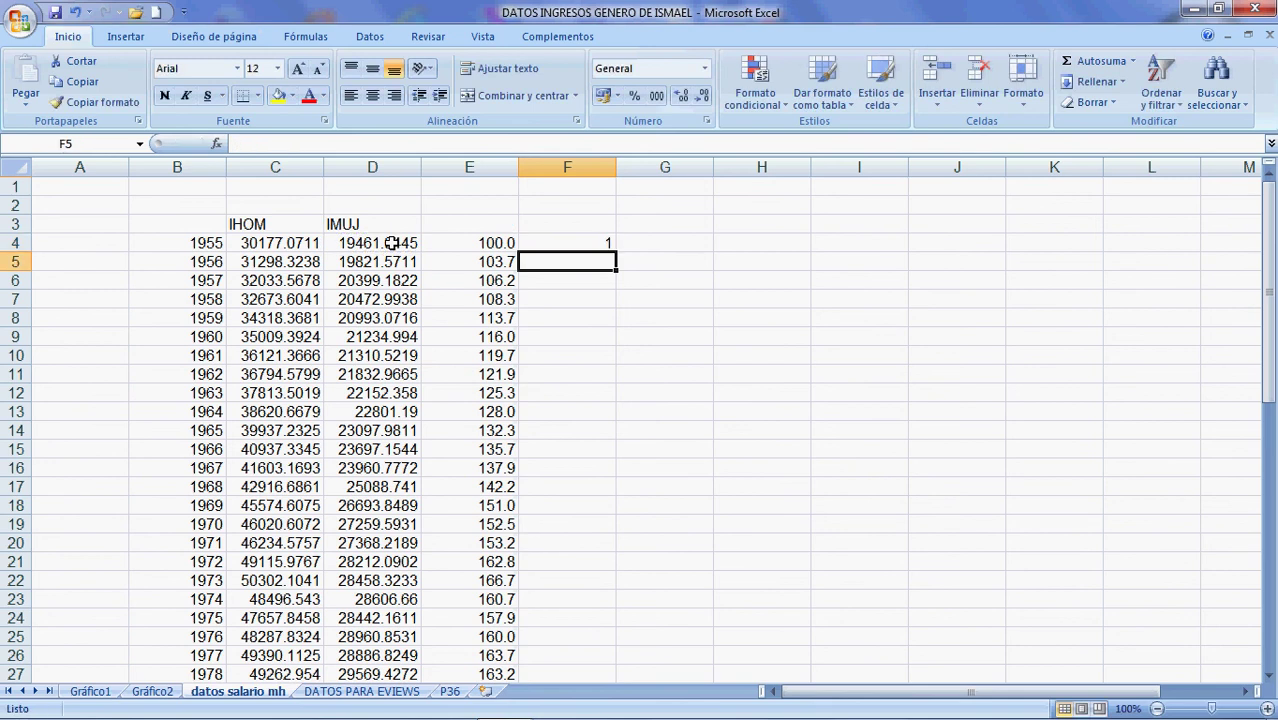
Copy the F4 formula down through F10 and check the copied formula in F5
key(Up)
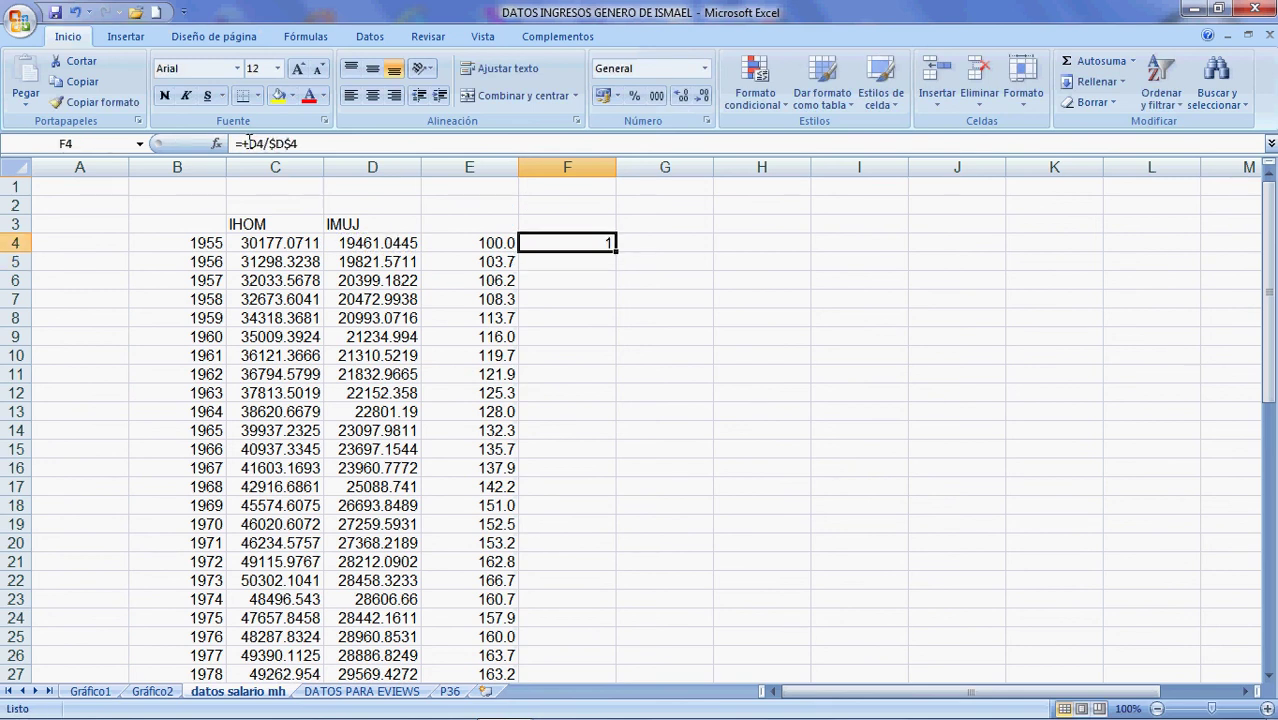
drag(614, 250, 603, 368)
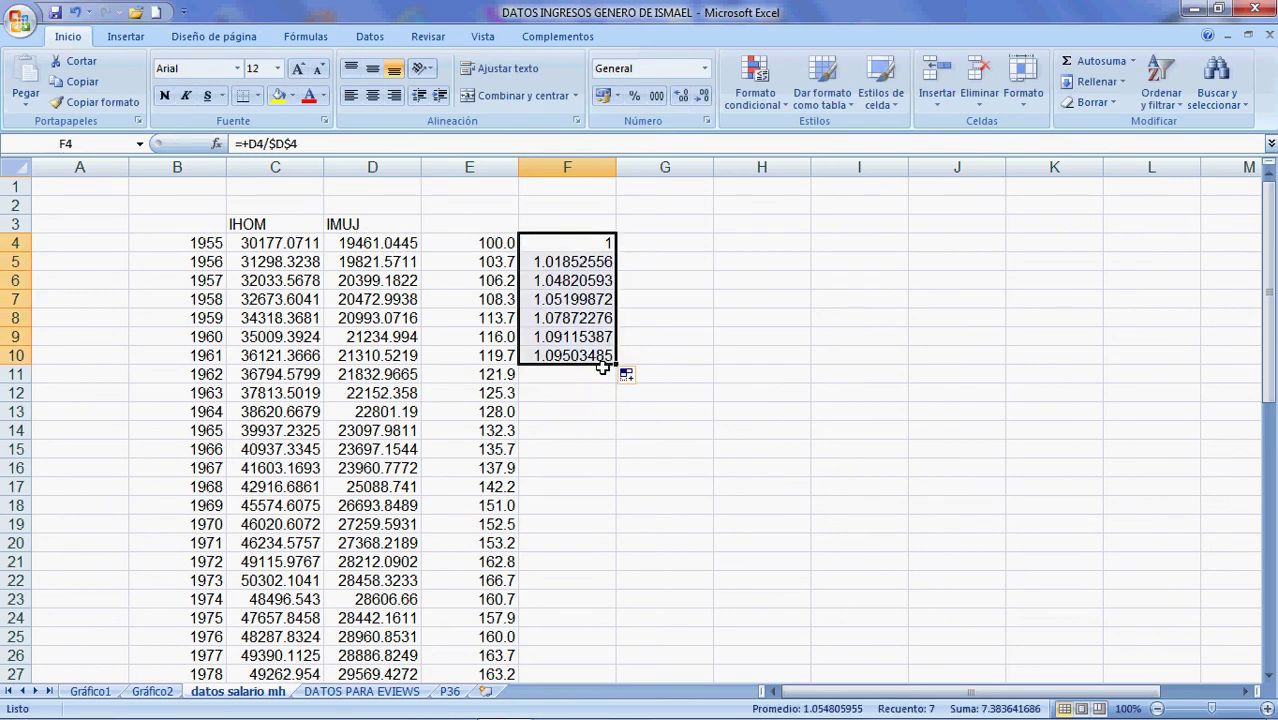
click(590, 262)
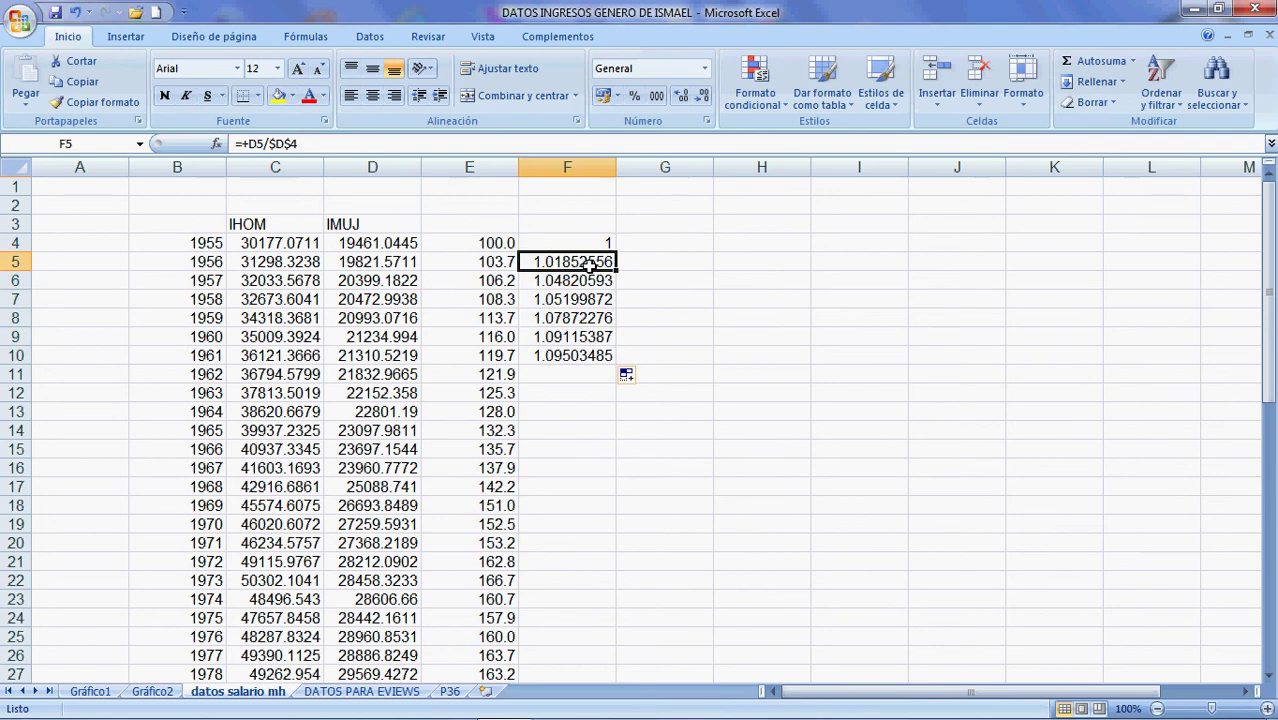
Examine the women's index formulas in column F from F4 down to F10
key(Up)
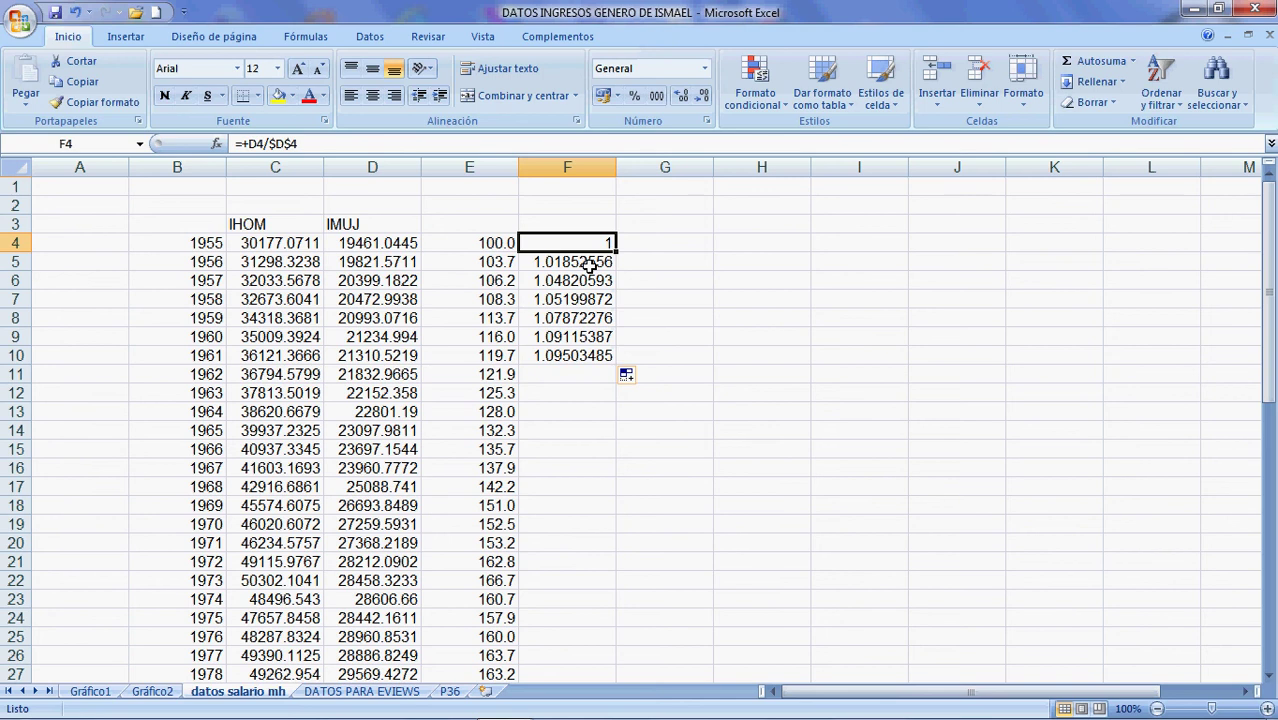
key(Down)
key(Down)
key(Down)
key(Down)
key(Down)
key(Down)
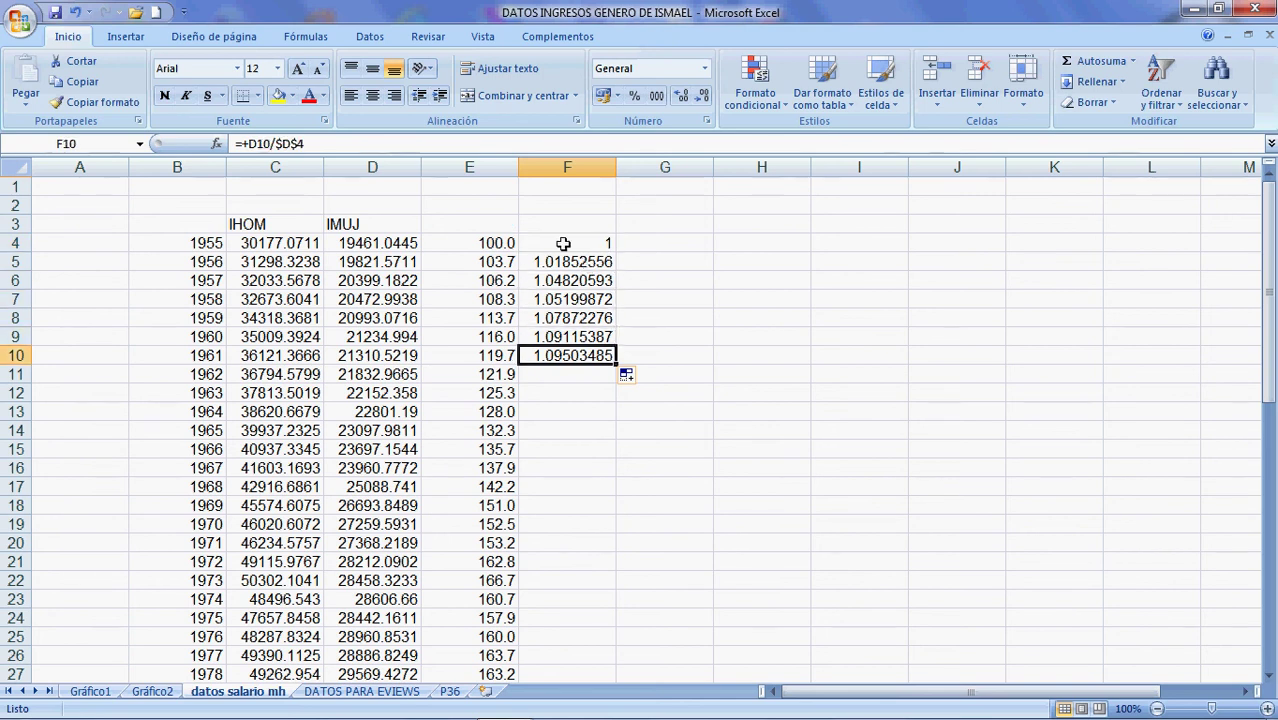
Edit the formula in F4 to =+(D4/$D$4)*100 so the women's index is based on 100
click(564, 243)
click(249, 143)
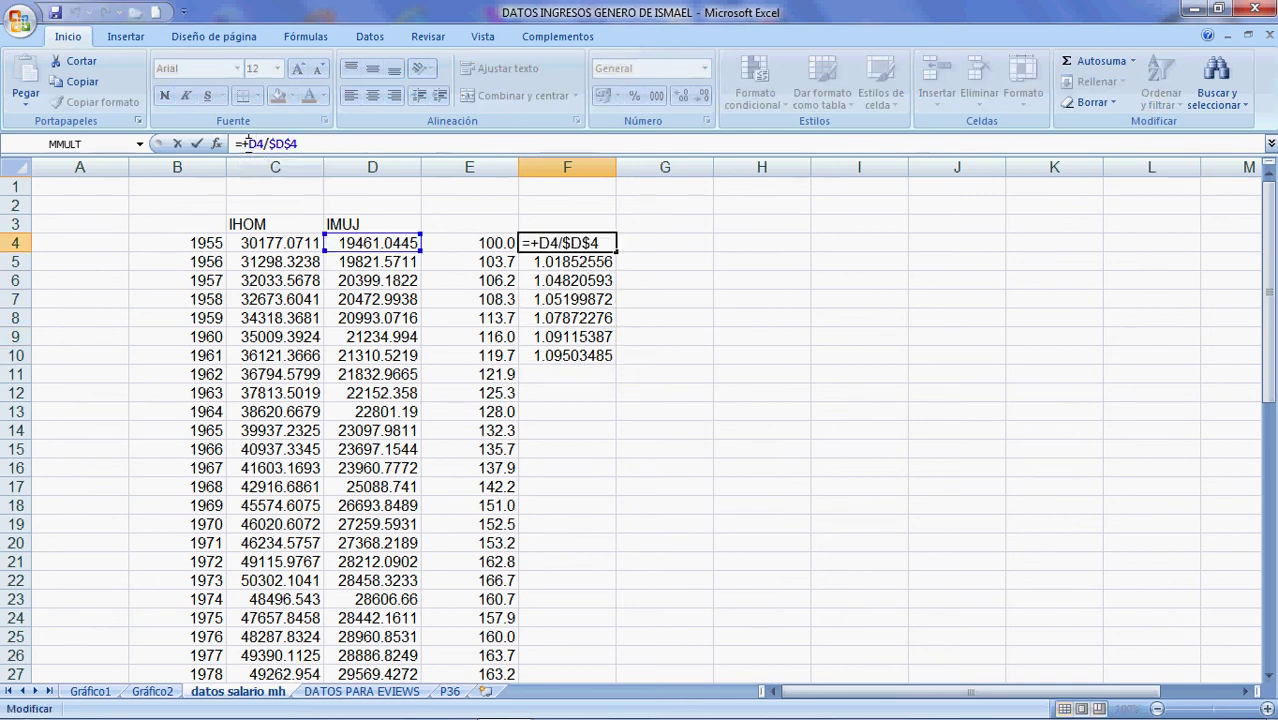
text(()
click(302, 144)
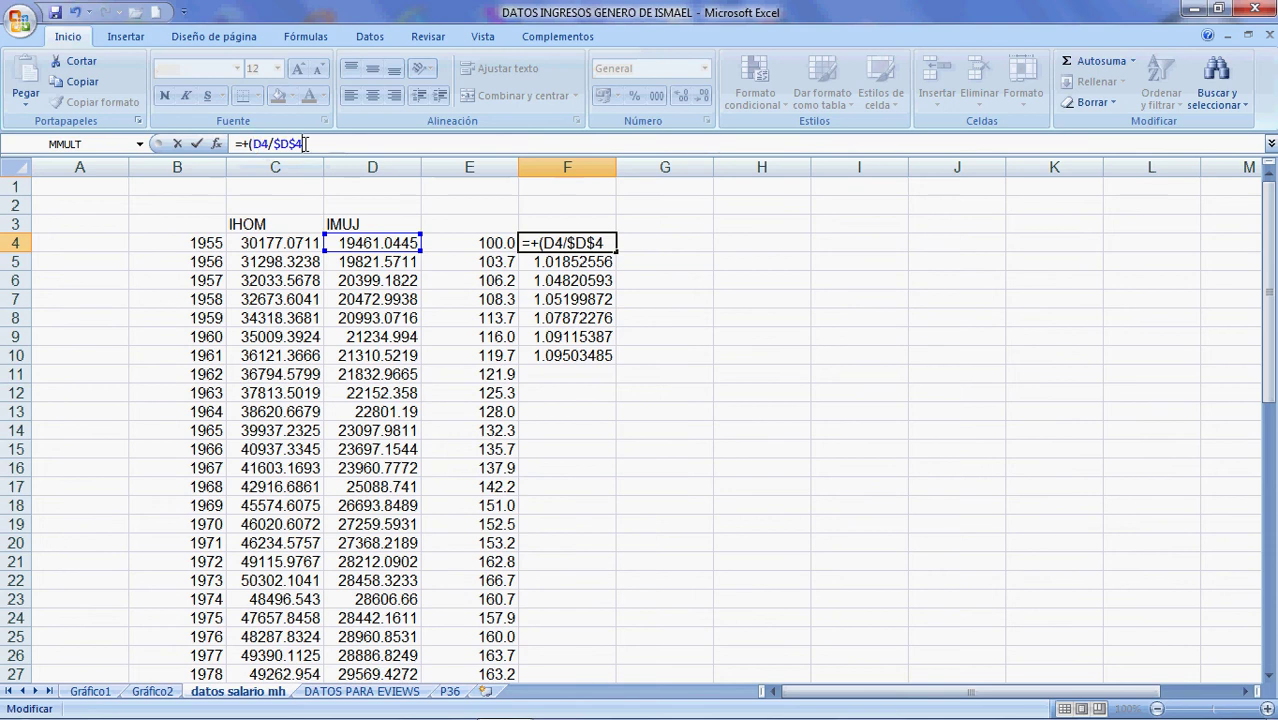
text()*100)
key(Return)
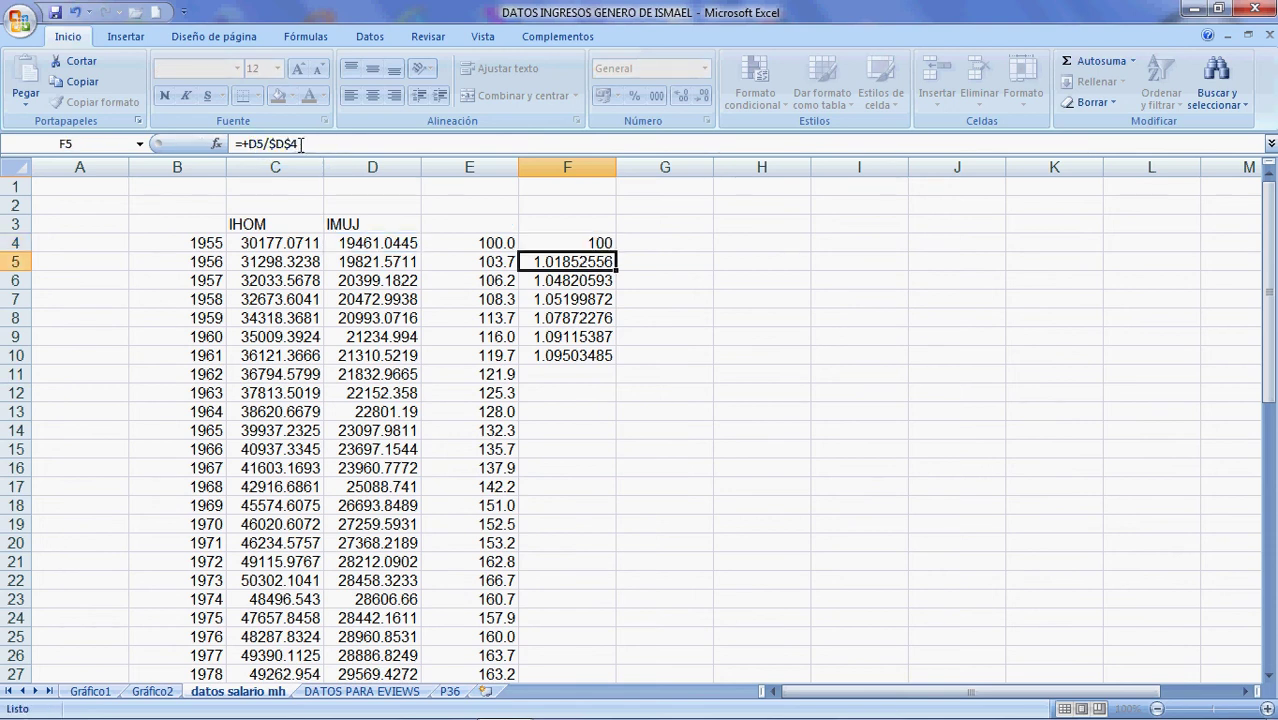
Fill the corrected F4 index formula down column F alongside all the years
click(606, 246)
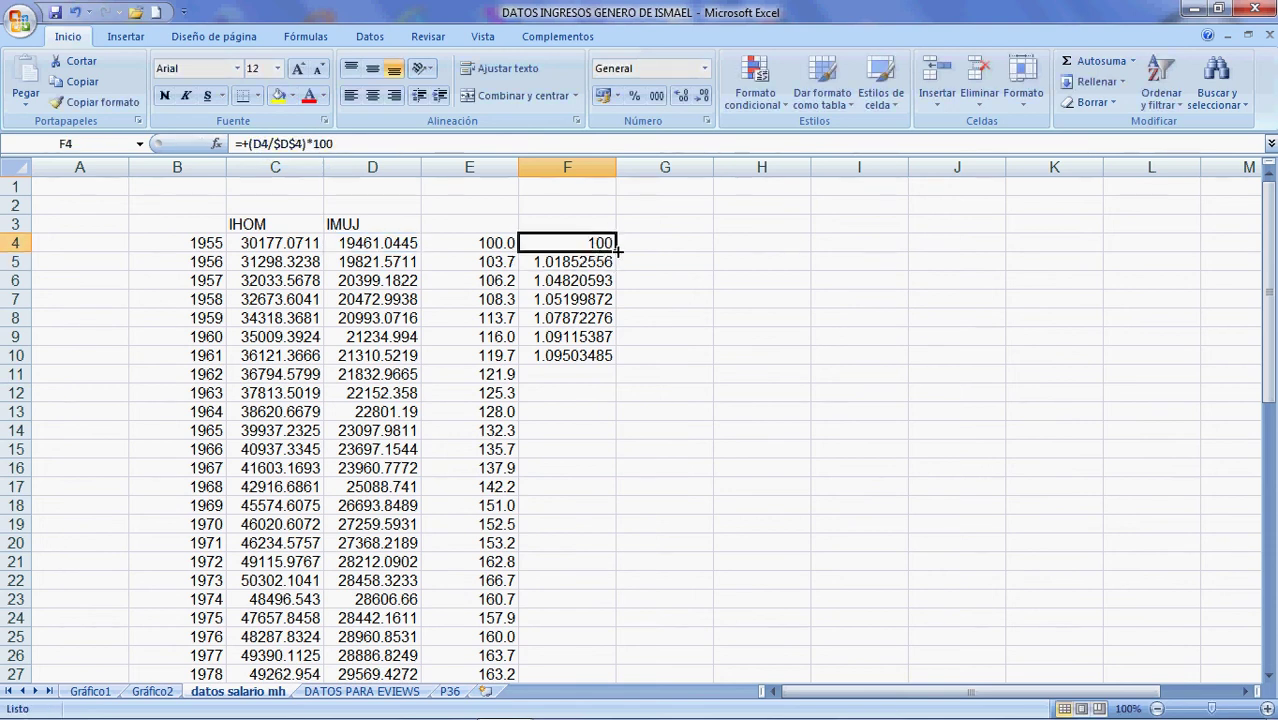
drag(617, 252, 620, 362)
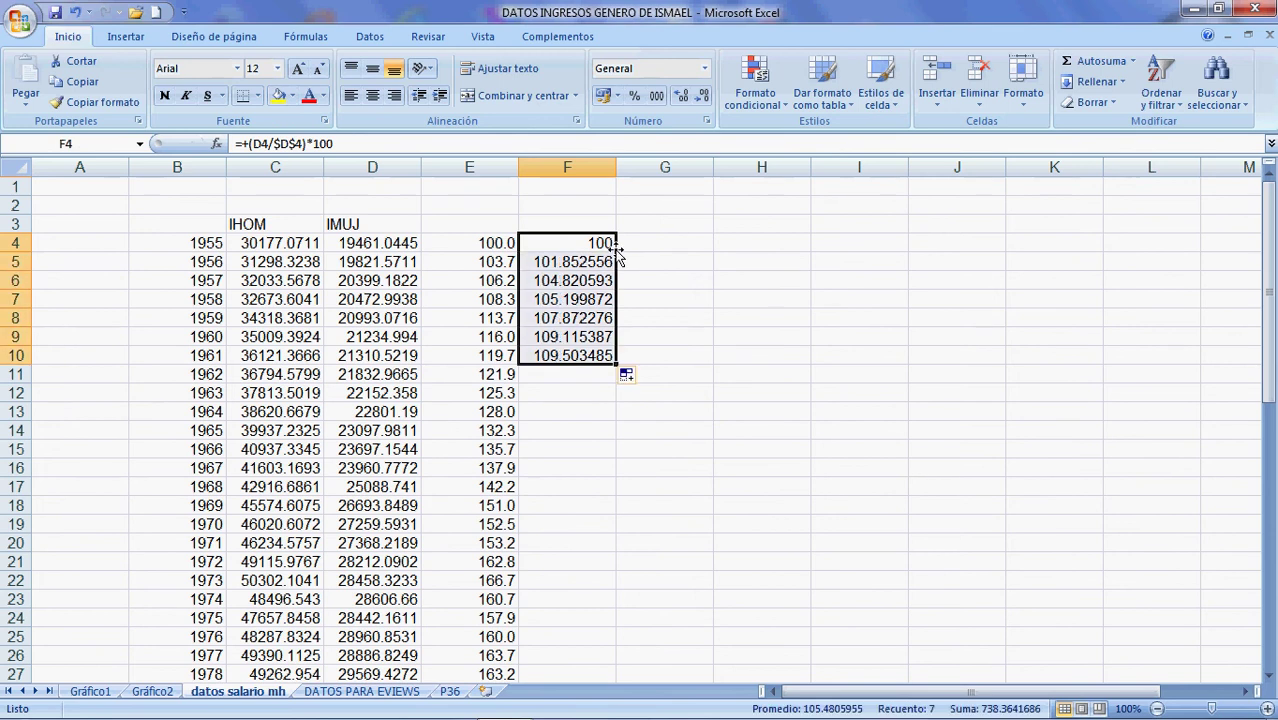
double_click(617, 362)
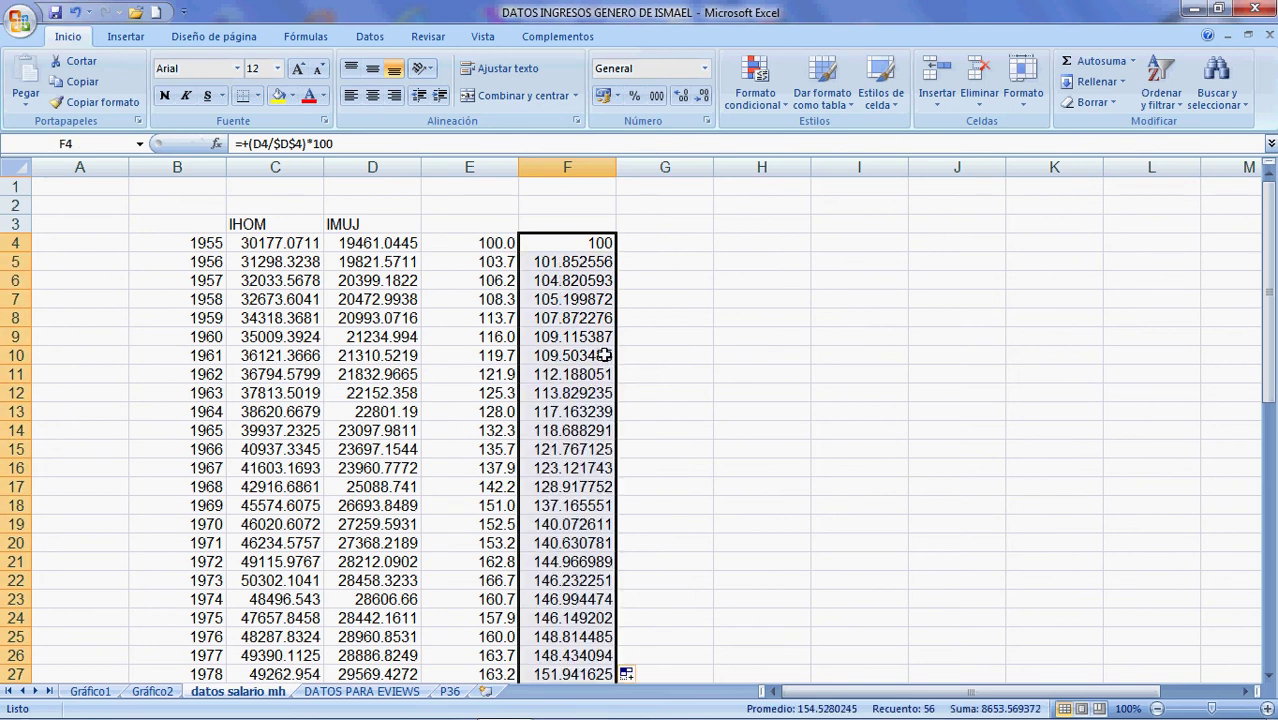
Enter the header ihombres in E3 and the header n indice mujeres in F3
click(491, 225)
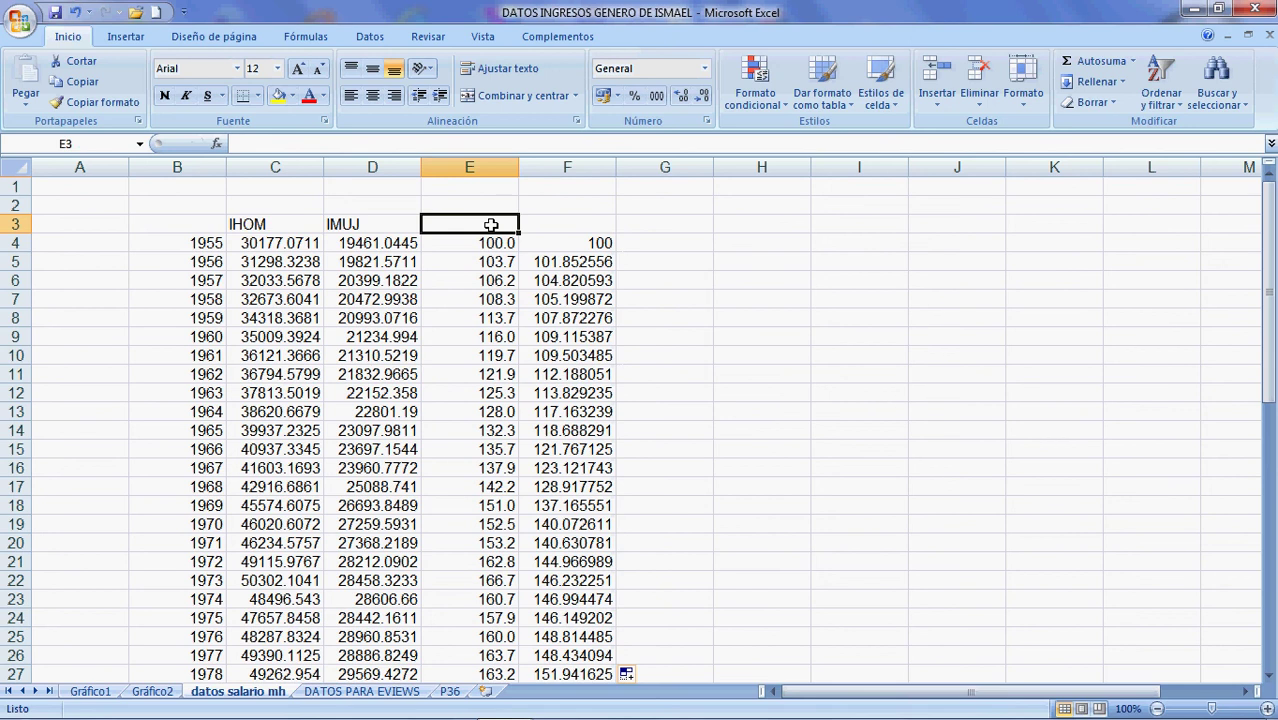
text(i)
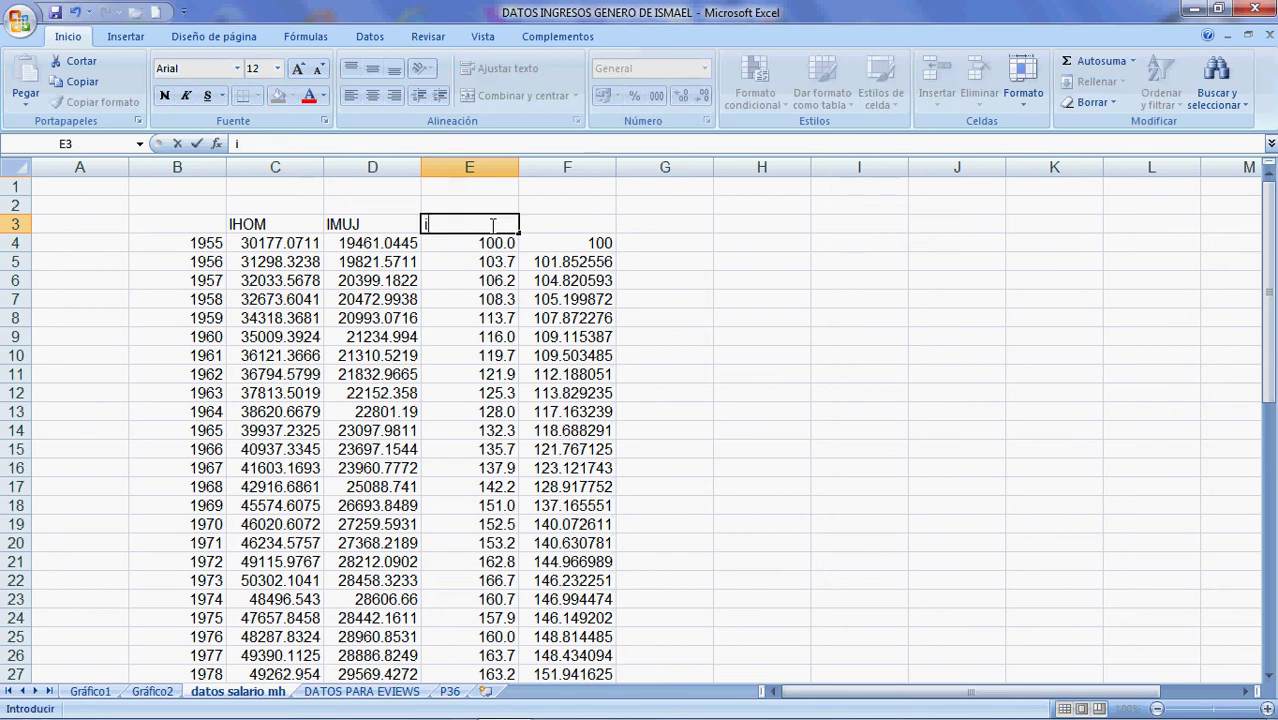
text(hombres)
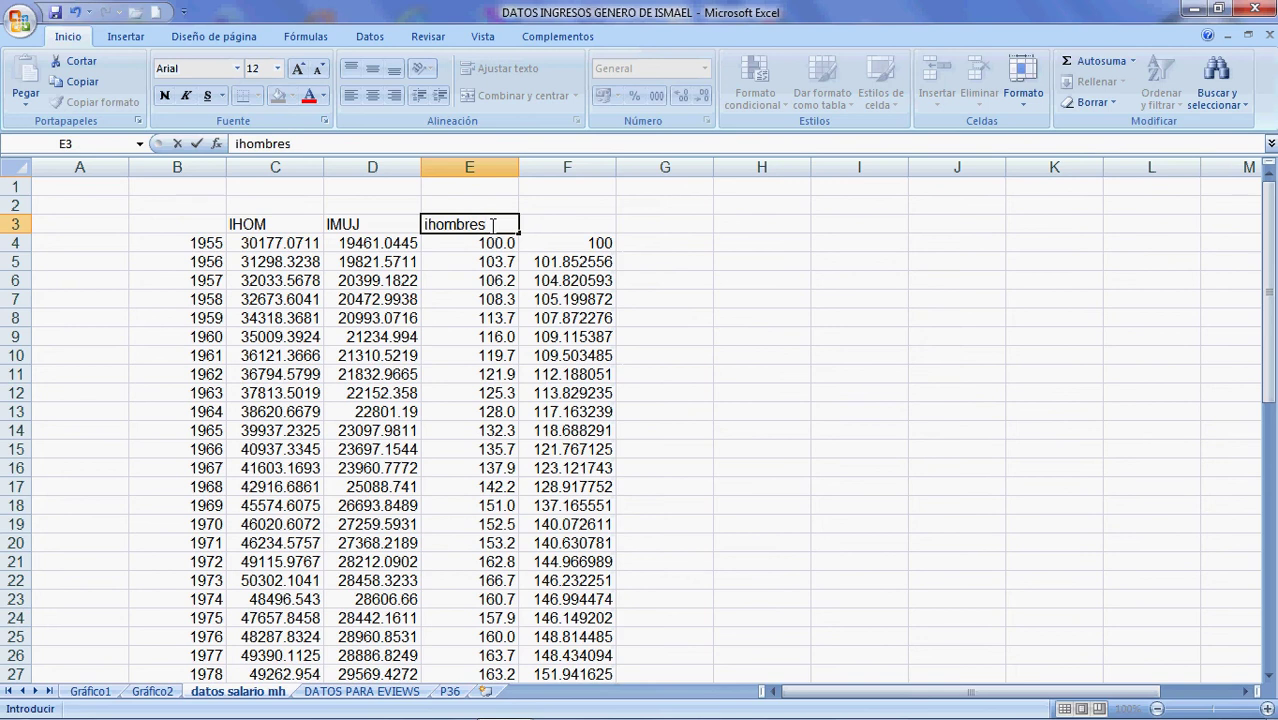
key(Tab)
text(n)
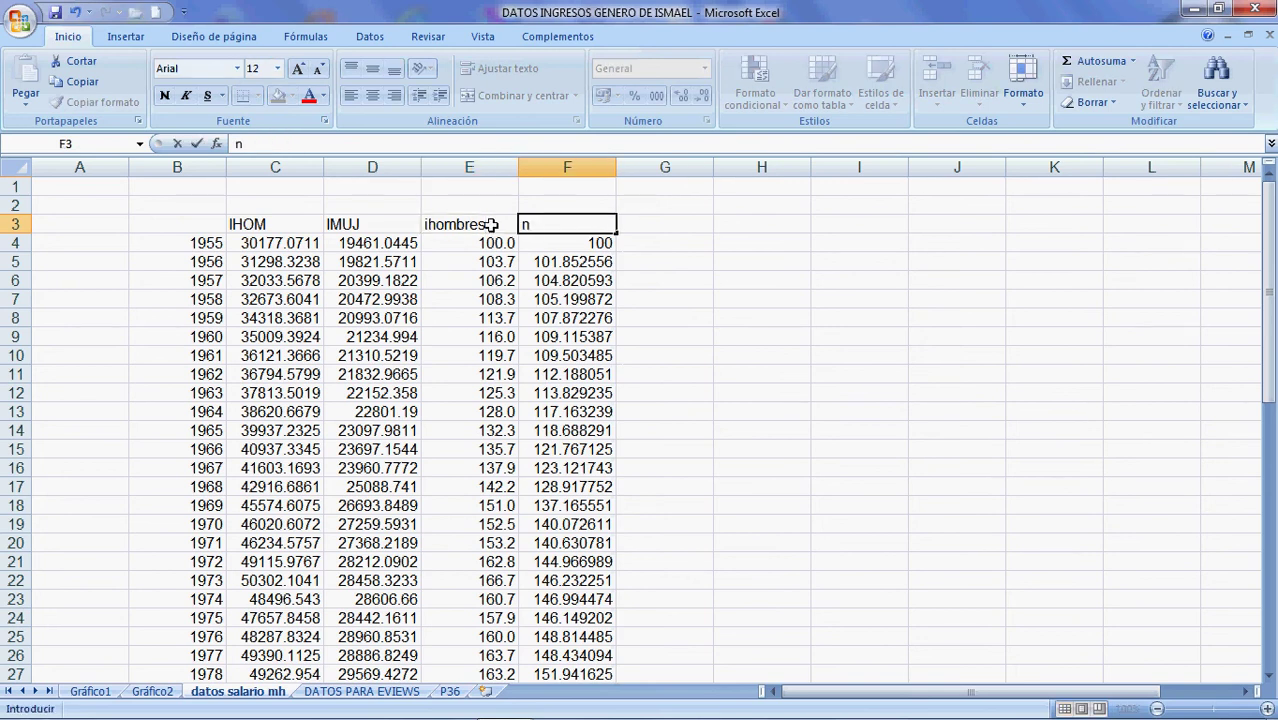
text(indicemujeres)
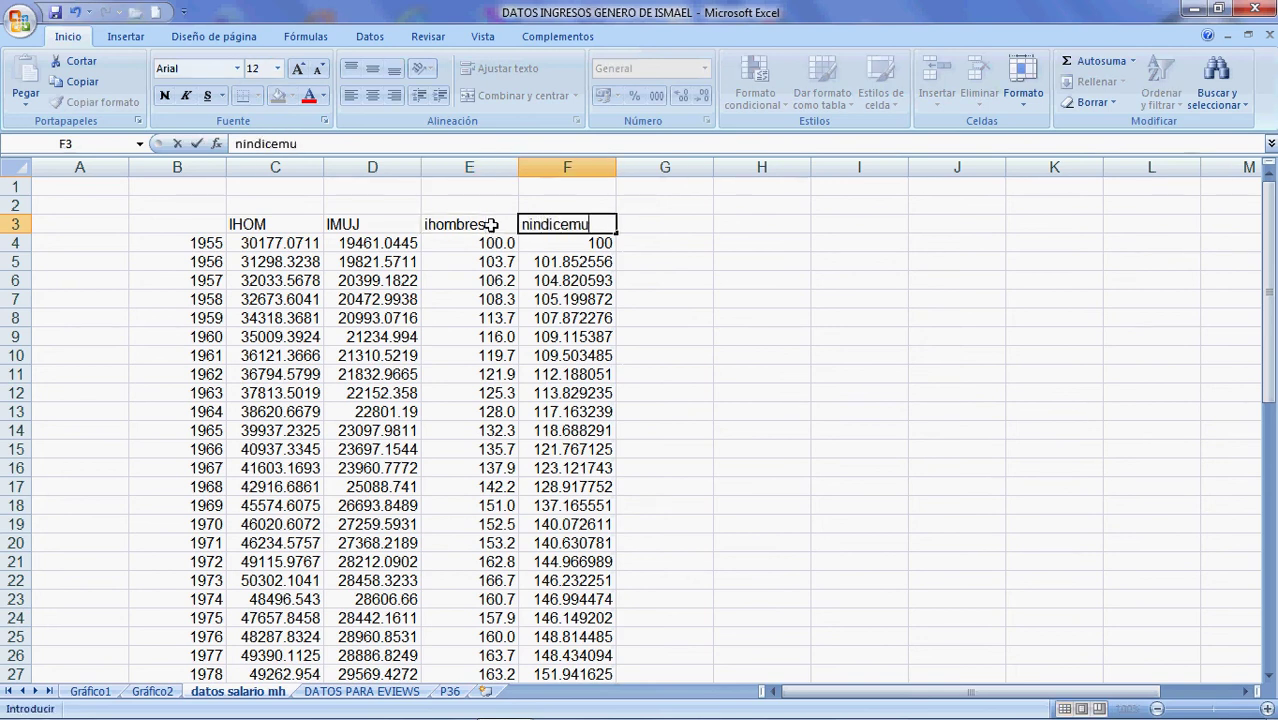
click(280, 143)
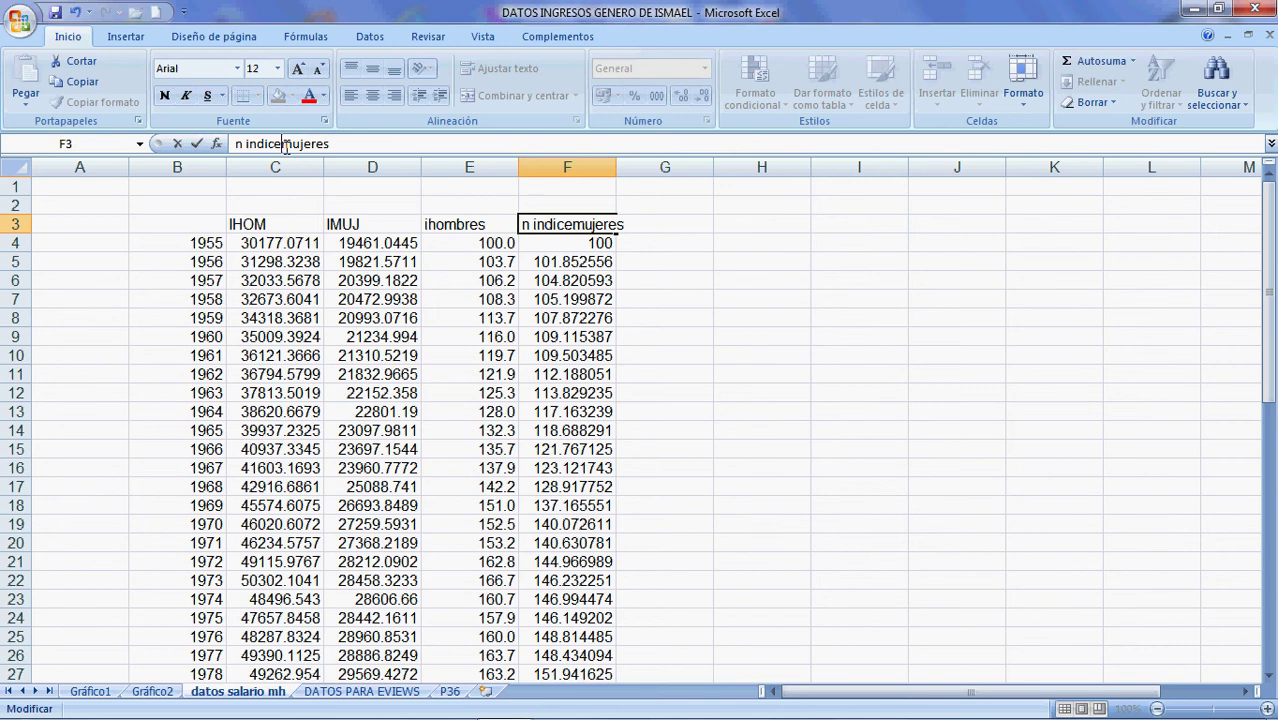
Change the header in E3 to n indice hombres to match the women's index header
click(457, 224)
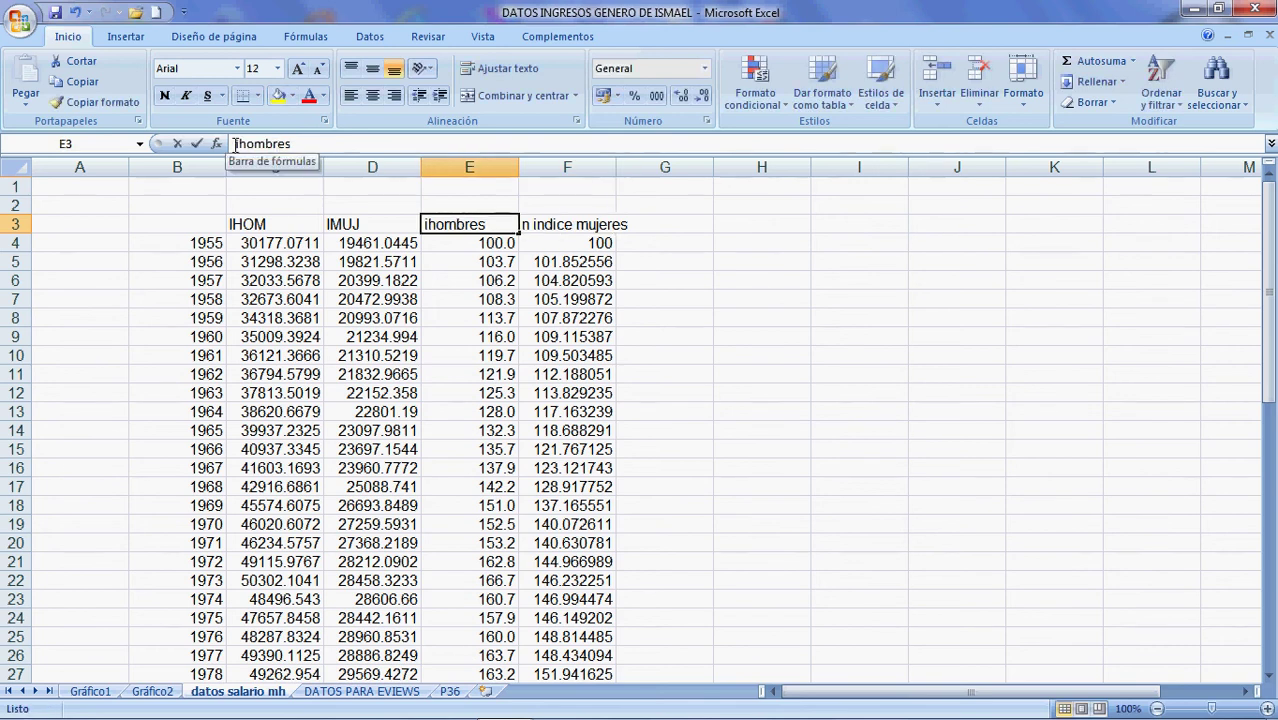
click(236, 144)
text(numero)
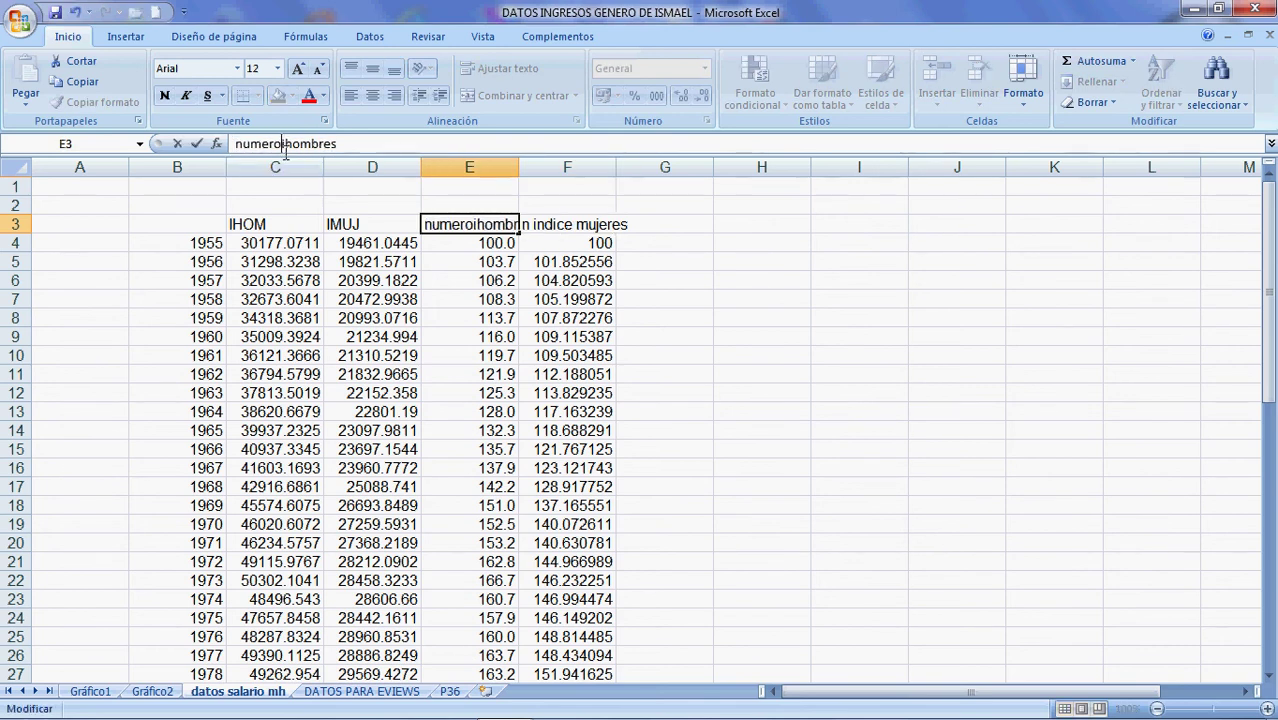
key(BackSpace)
key(BackSpace)
key(BackSpace)
key(BackSpace)
key(BackSpace)
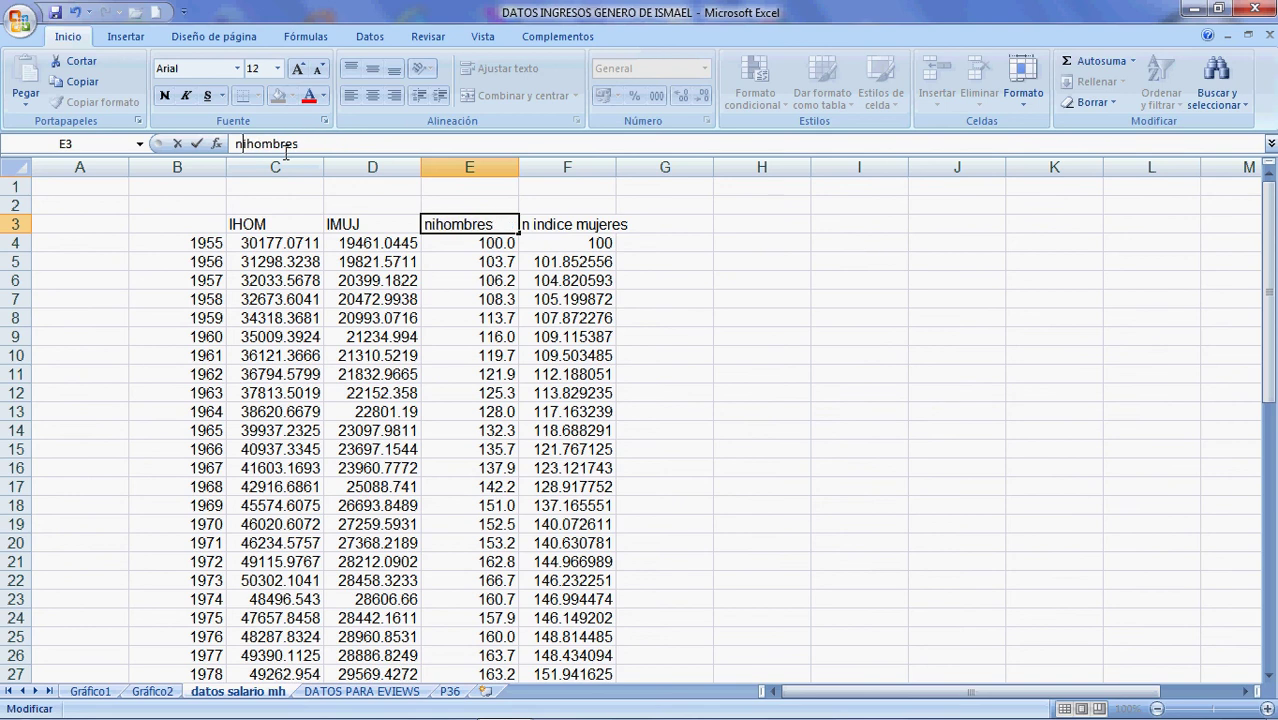
text(indic)
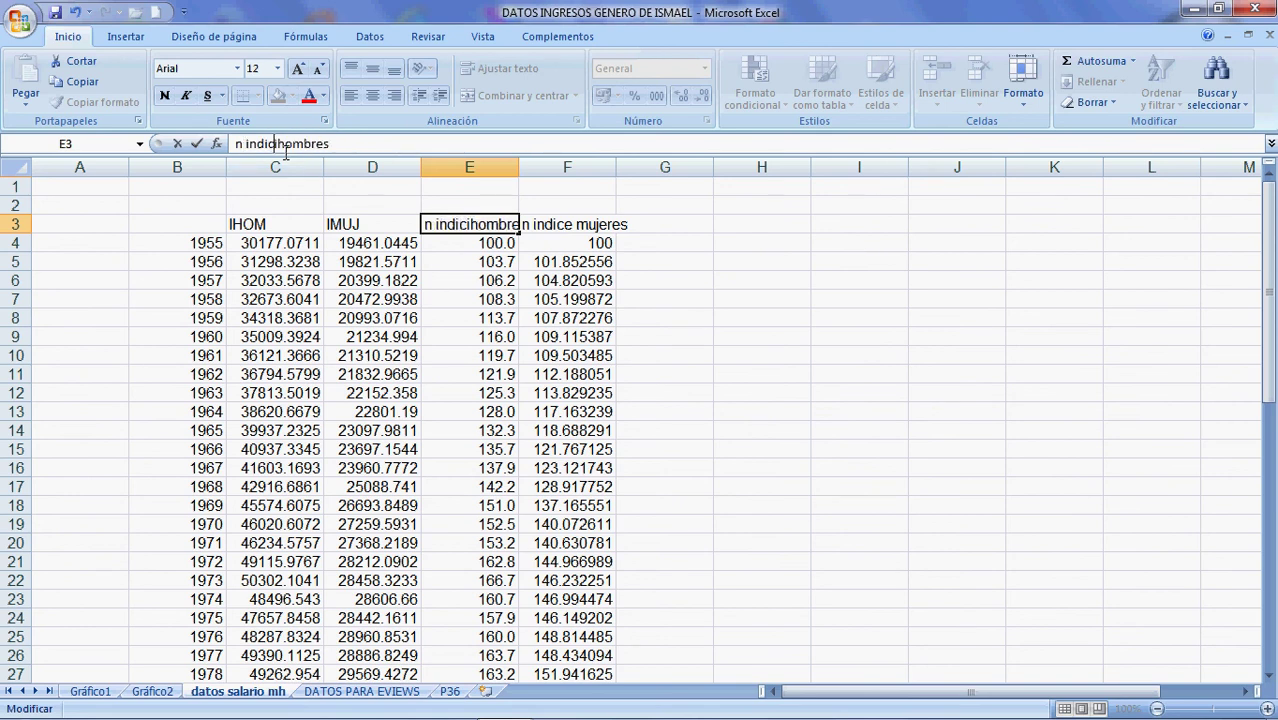
key(Delete)
key(Delete)
text(e)
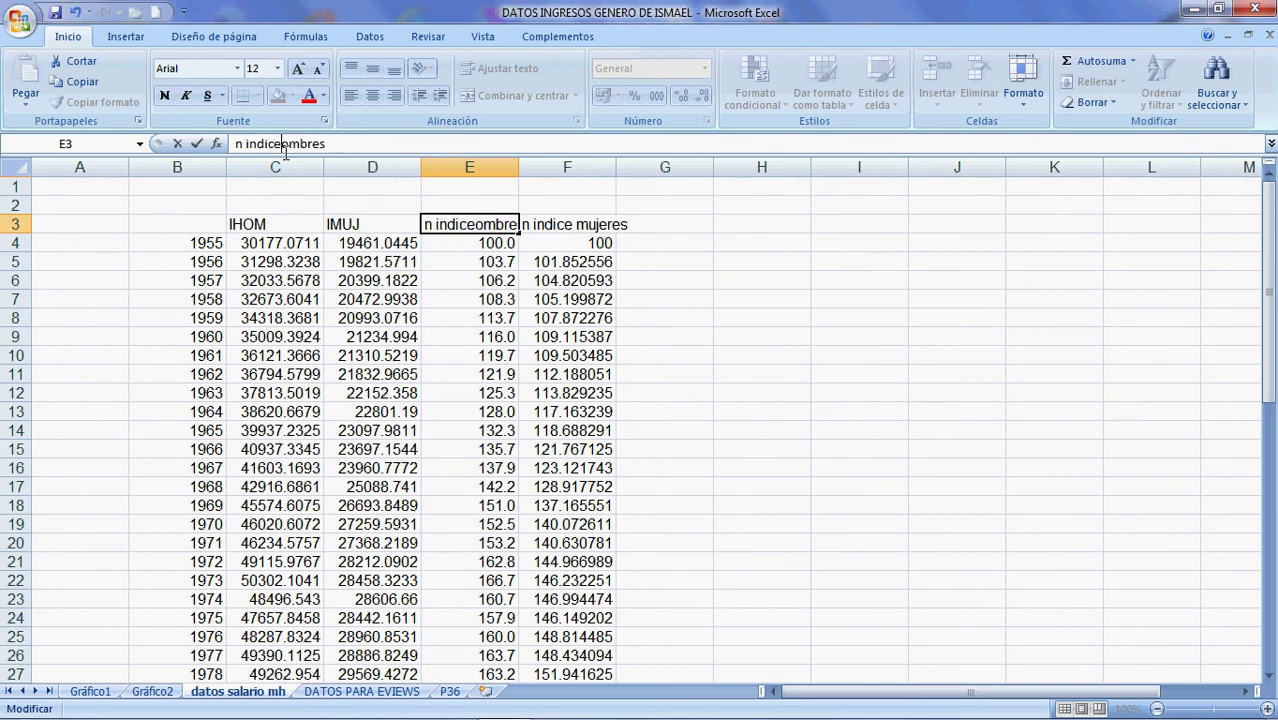
text( h)
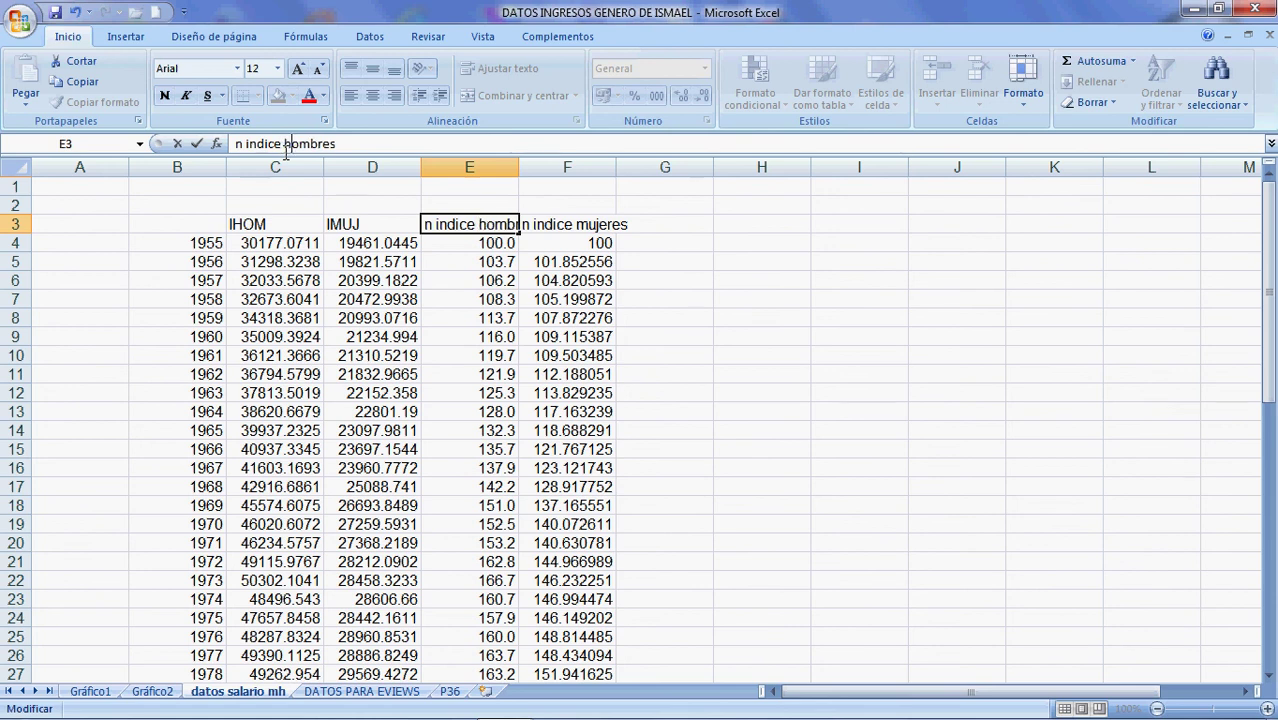
key(Return)
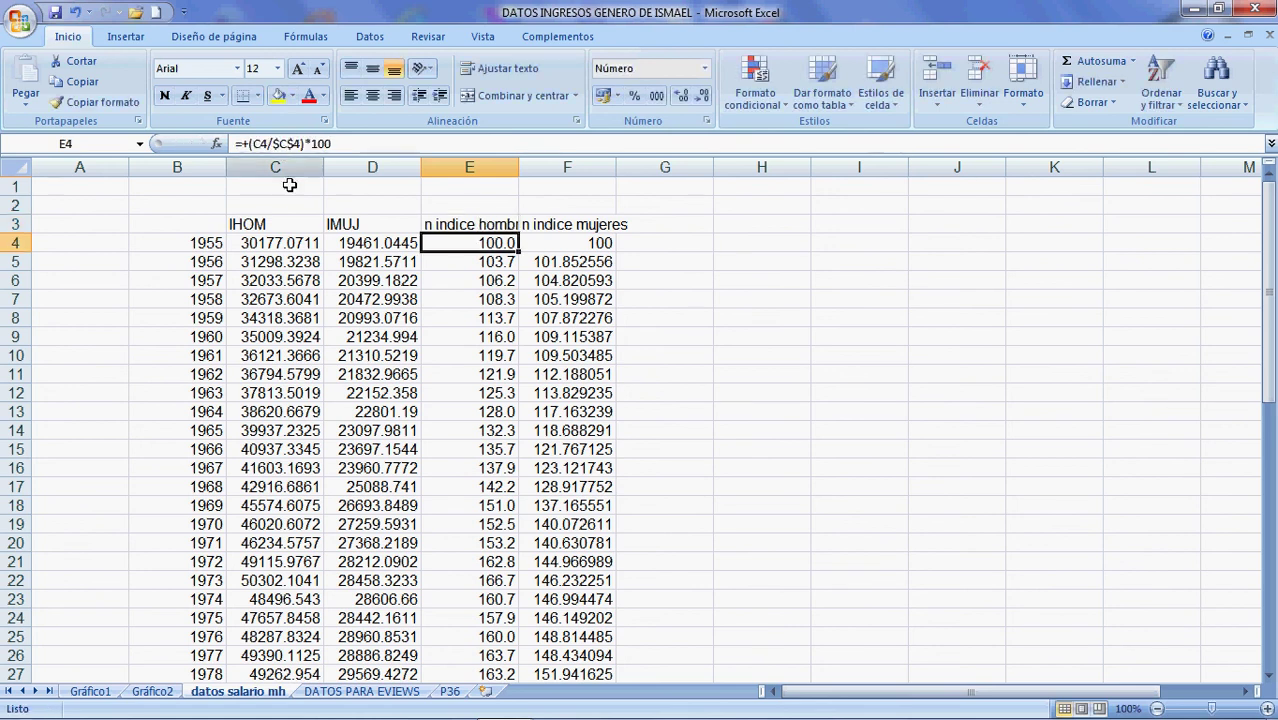
Insert a new chart sheet from the years in B3:B59 together with both index columns, E3:F59
drag(218, 225, 215, 656)
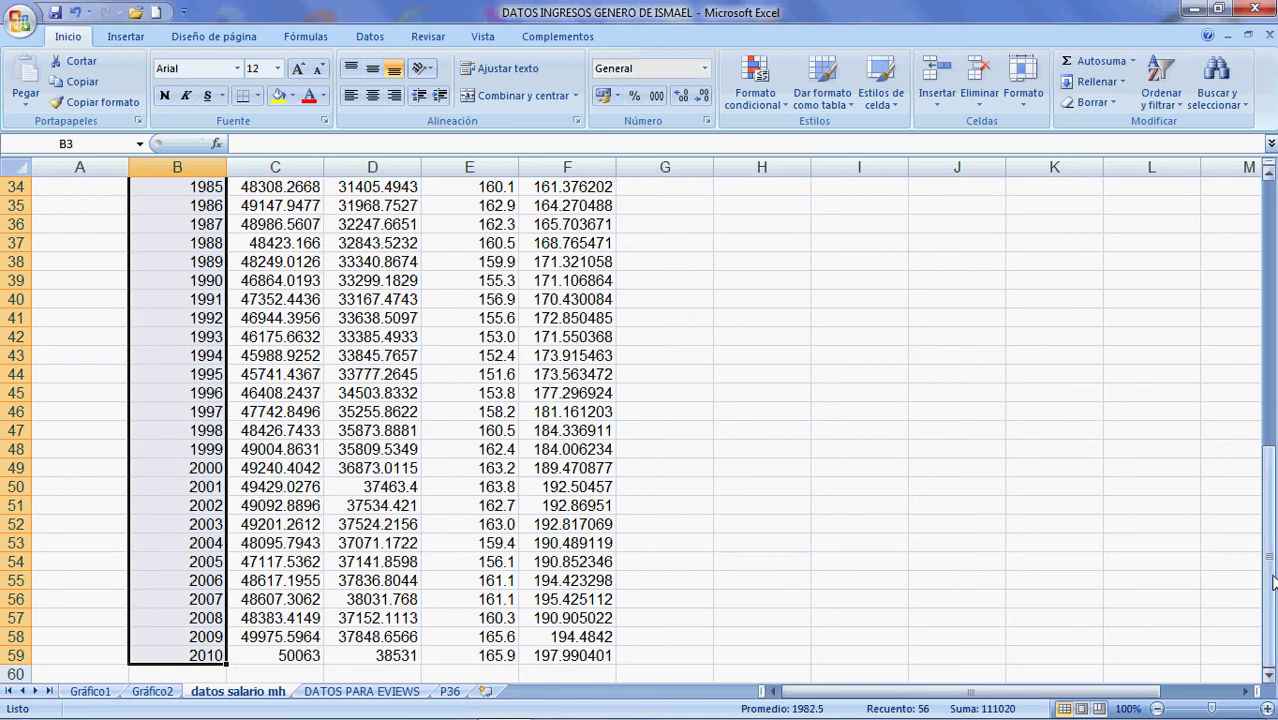
drag(1268, 560, 1268, 520)
drag(465, 251, 572, 665)
right_click(240, 694)
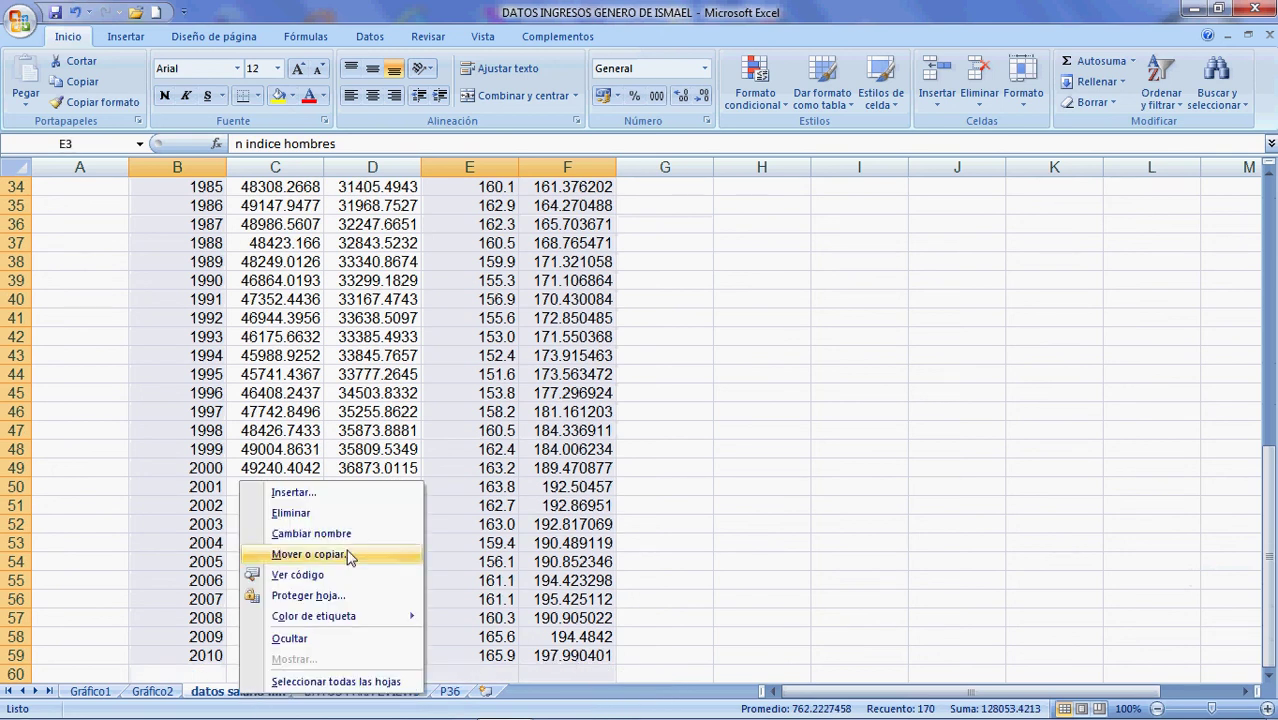
click(331, 494)
click(200, 425)
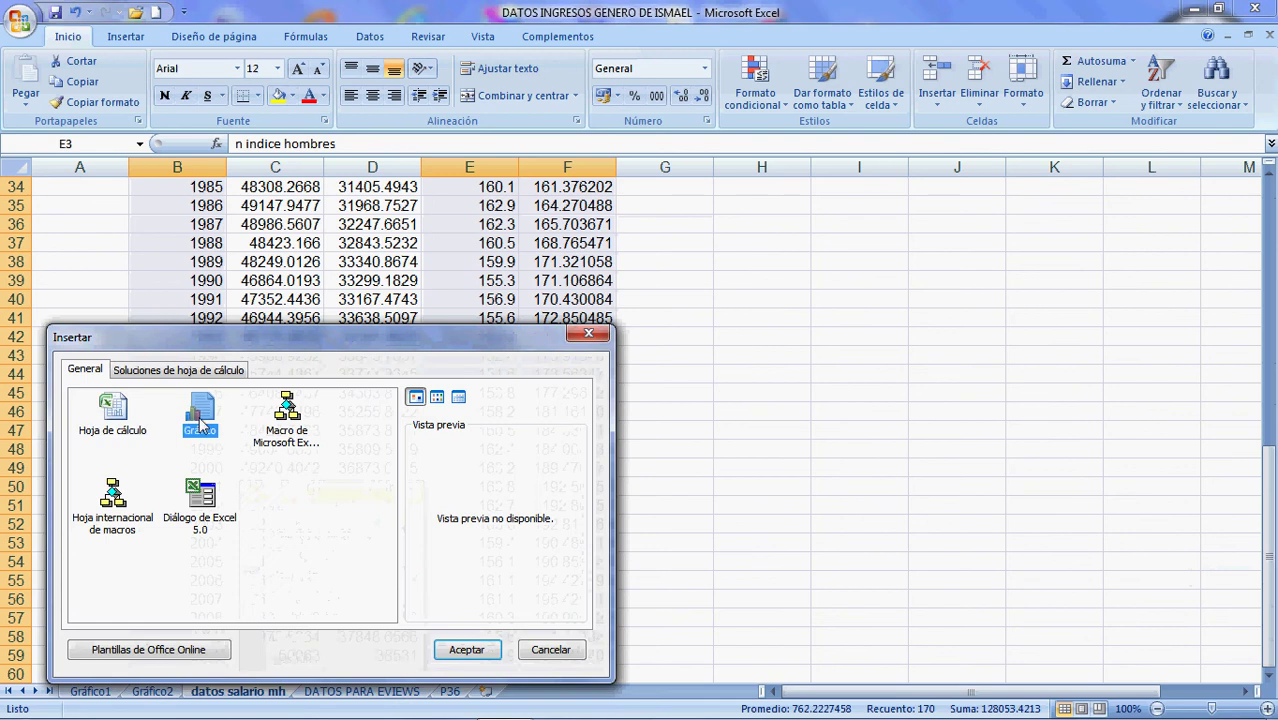
click(466, 650)
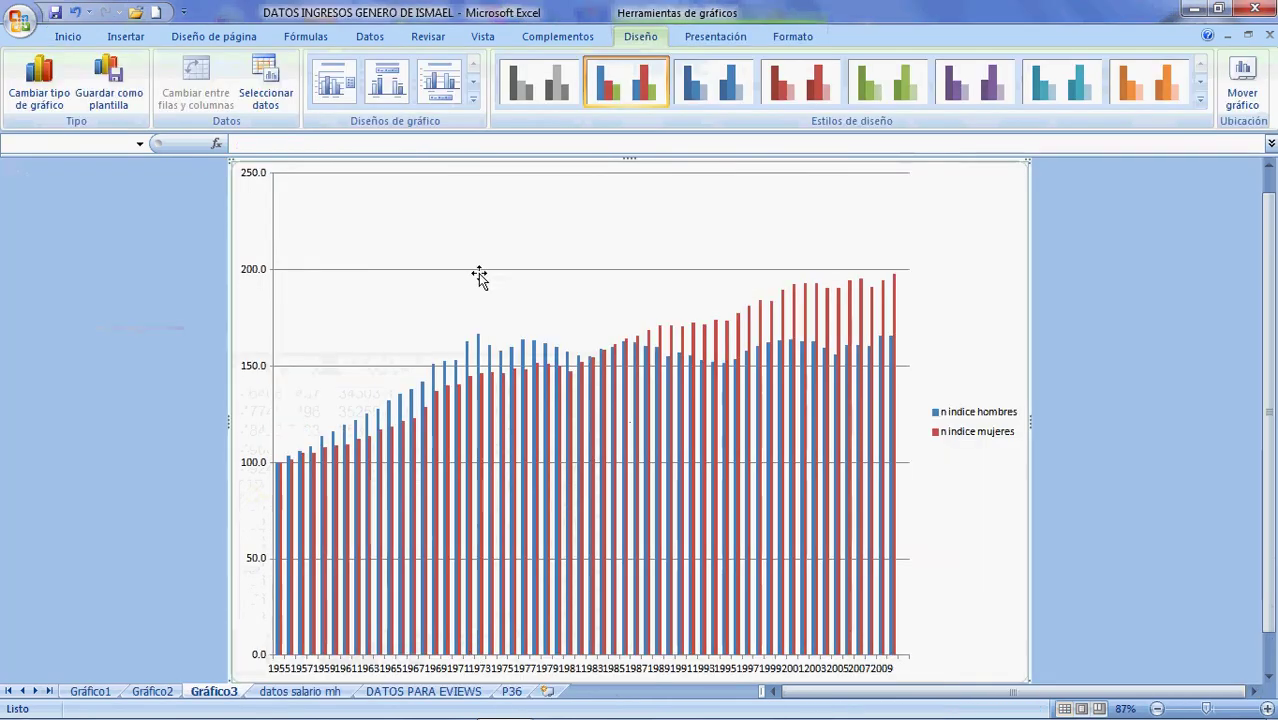
Change the new index chart from columns to a line chart
right_click(480, 268)
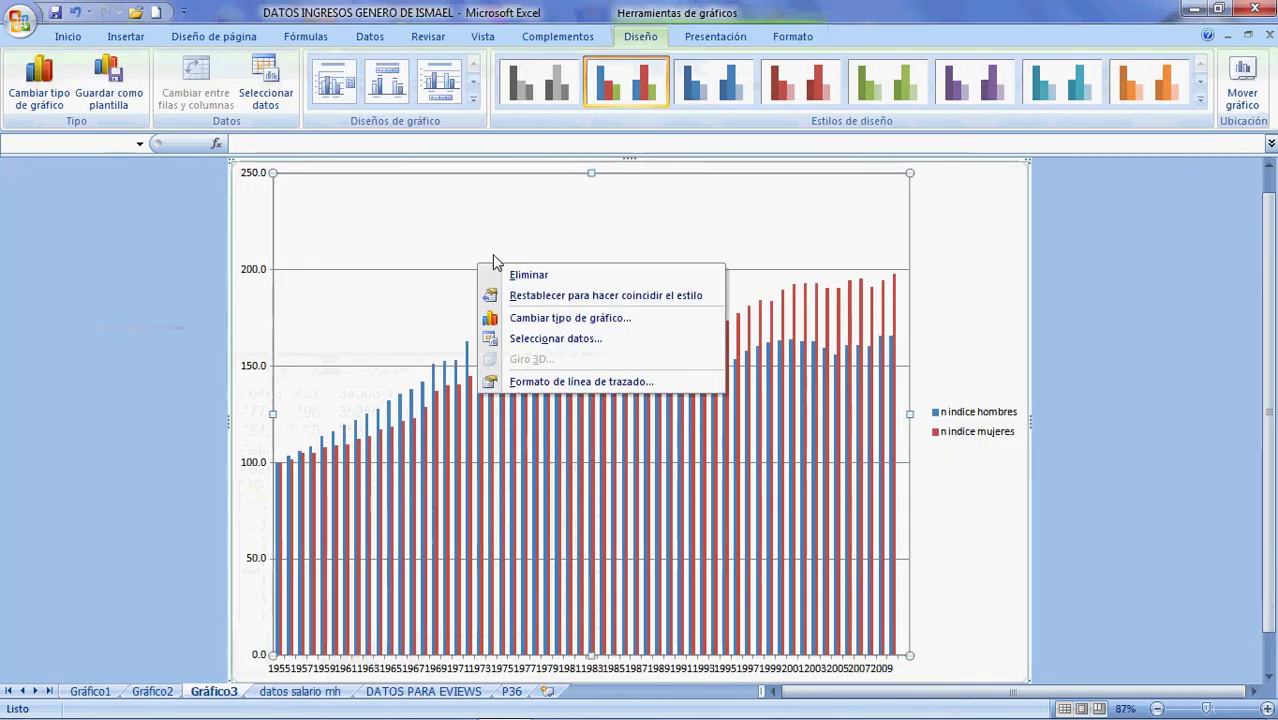
right_click(499, 246)
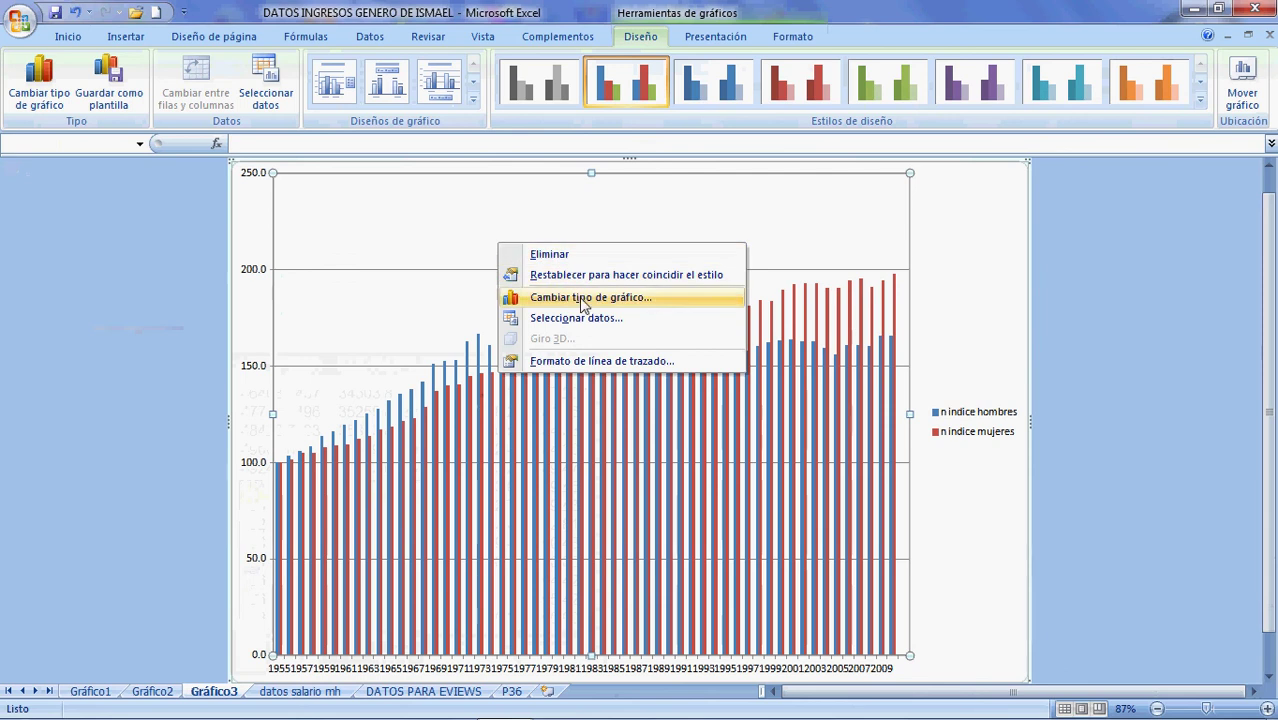
click(587, 300)
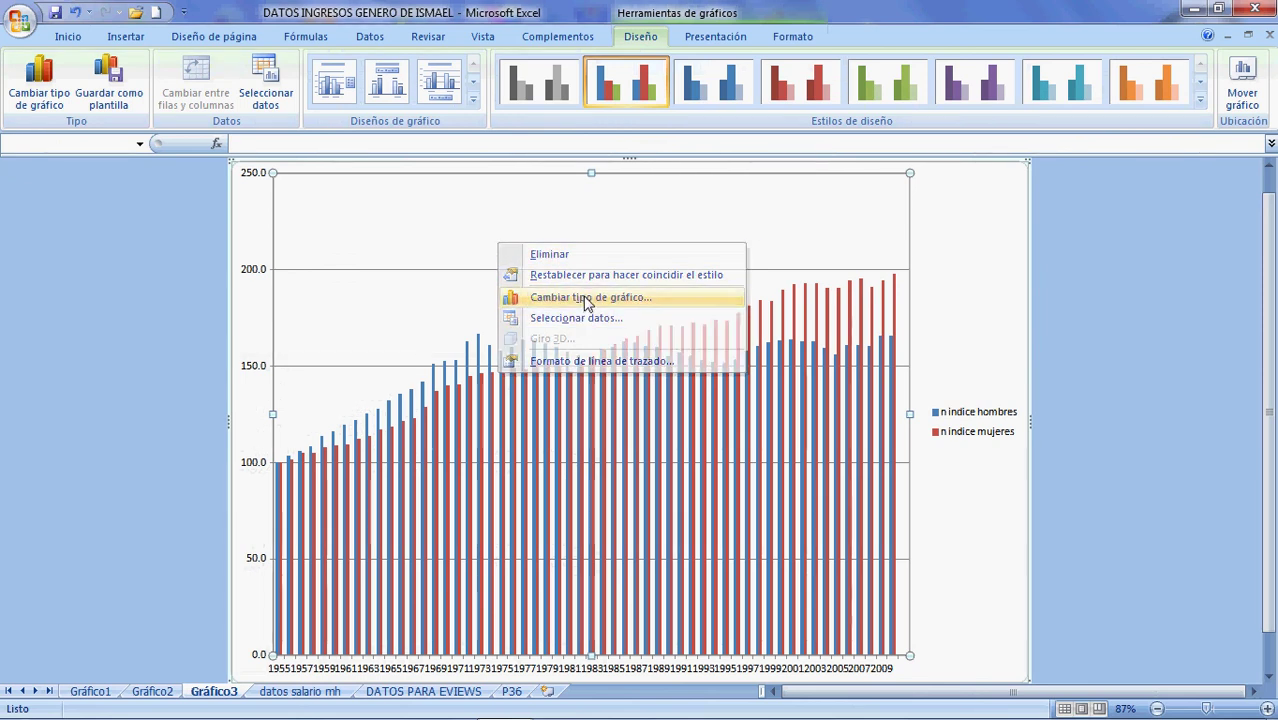
click(907, 330)
key(Return)
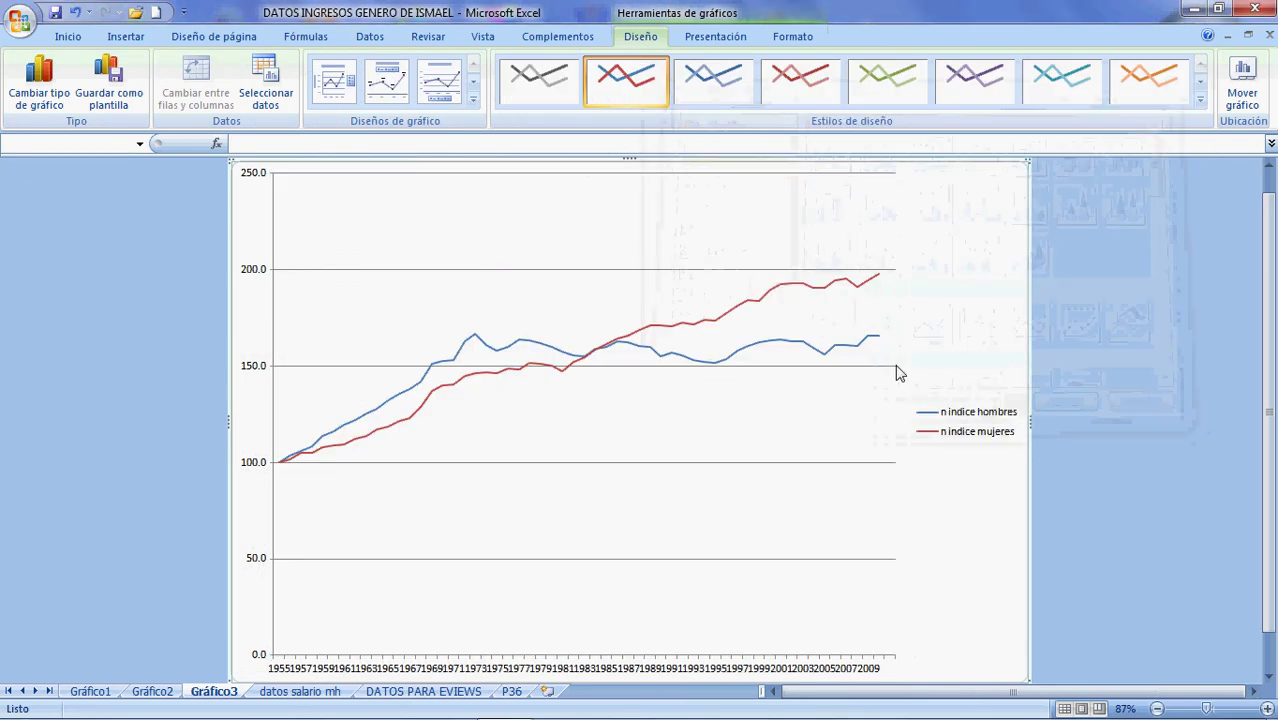
Move the legend inside the plot area below the lines and widen the plot area to nearly the chart's full width
click(955, 414)
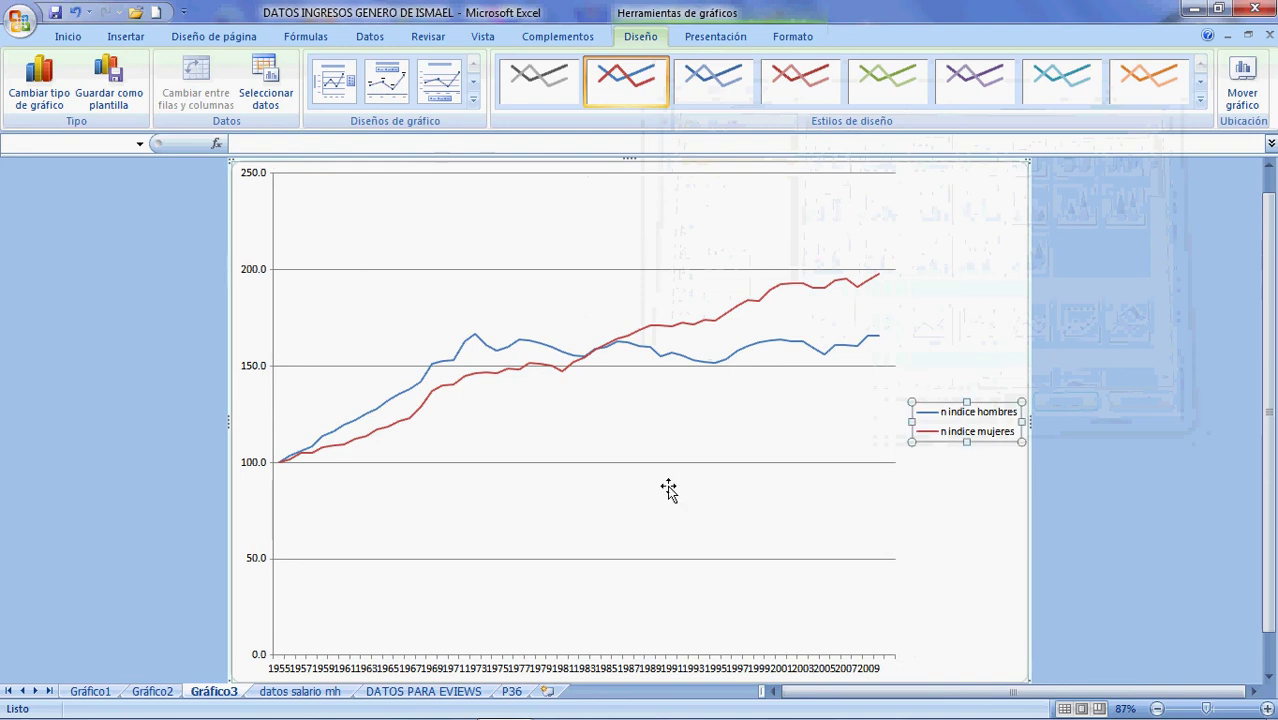
drag(975, 440, 751, 508)
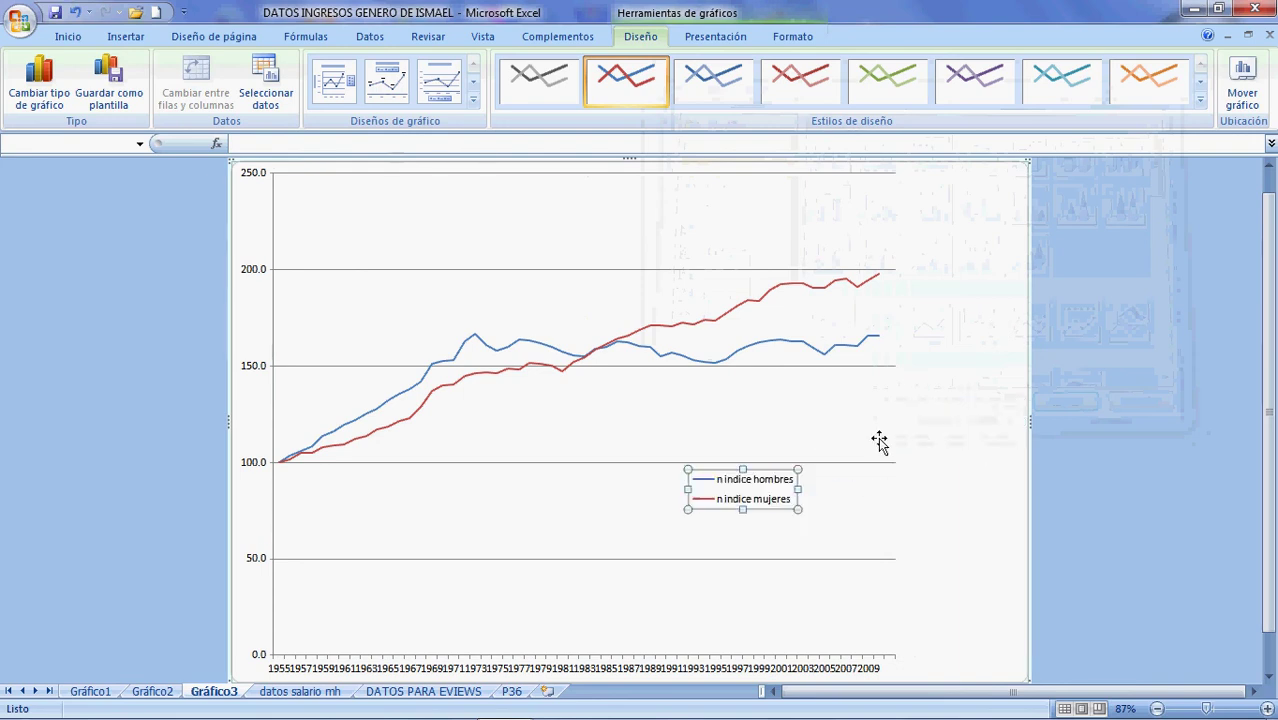
click(879, 443)
drag(900, 416, 1016, 414)
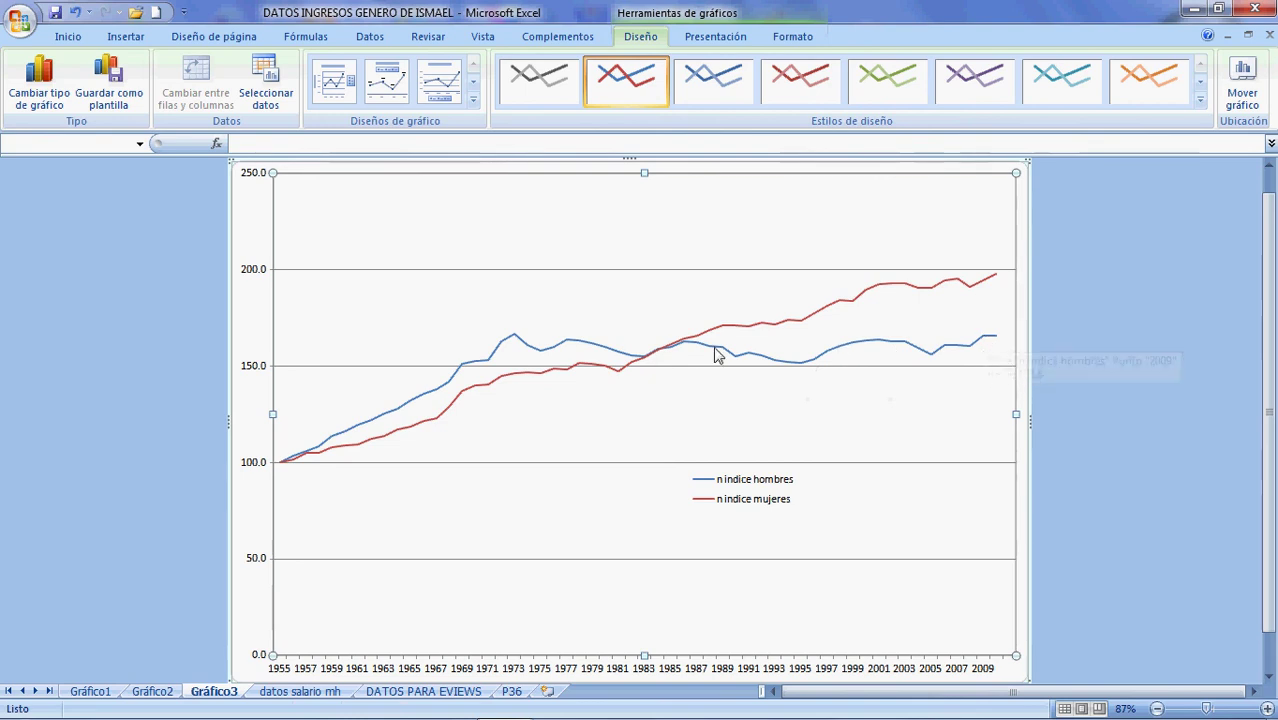
Return to the datos salario mh sheet and widen column F to fit the women's index header
mouse_move(808, 331)
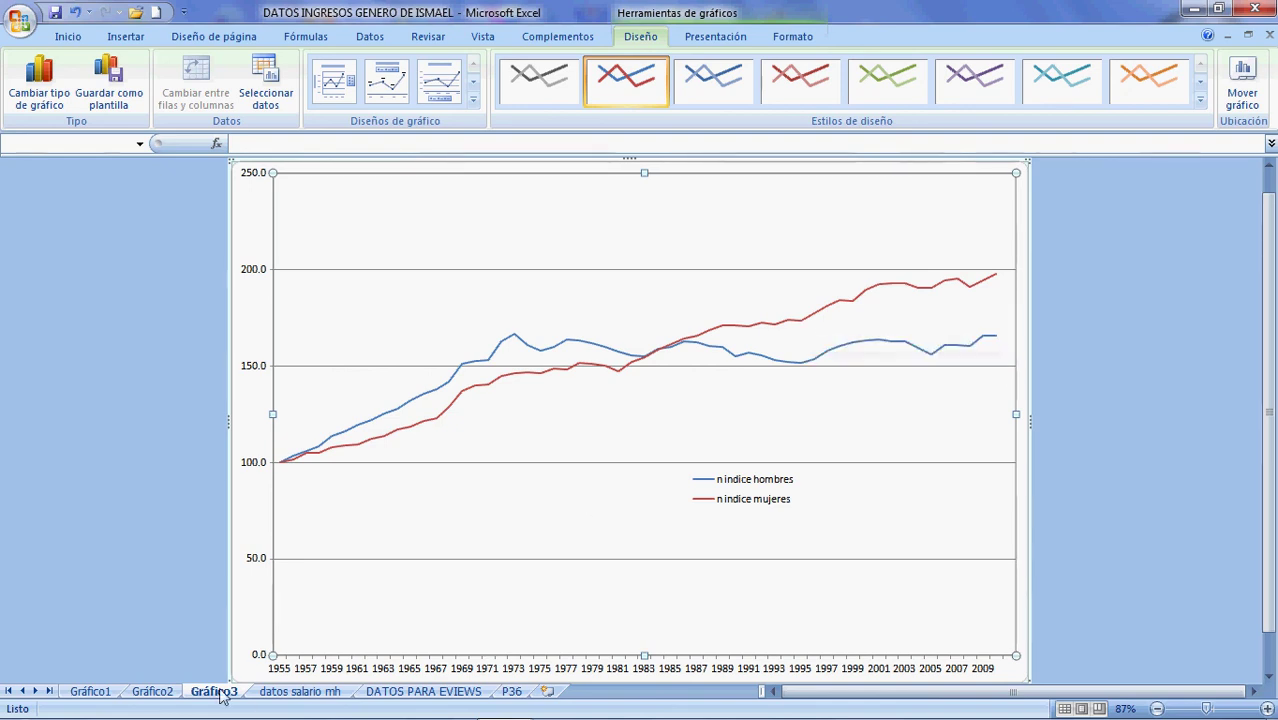
click(308, 698)
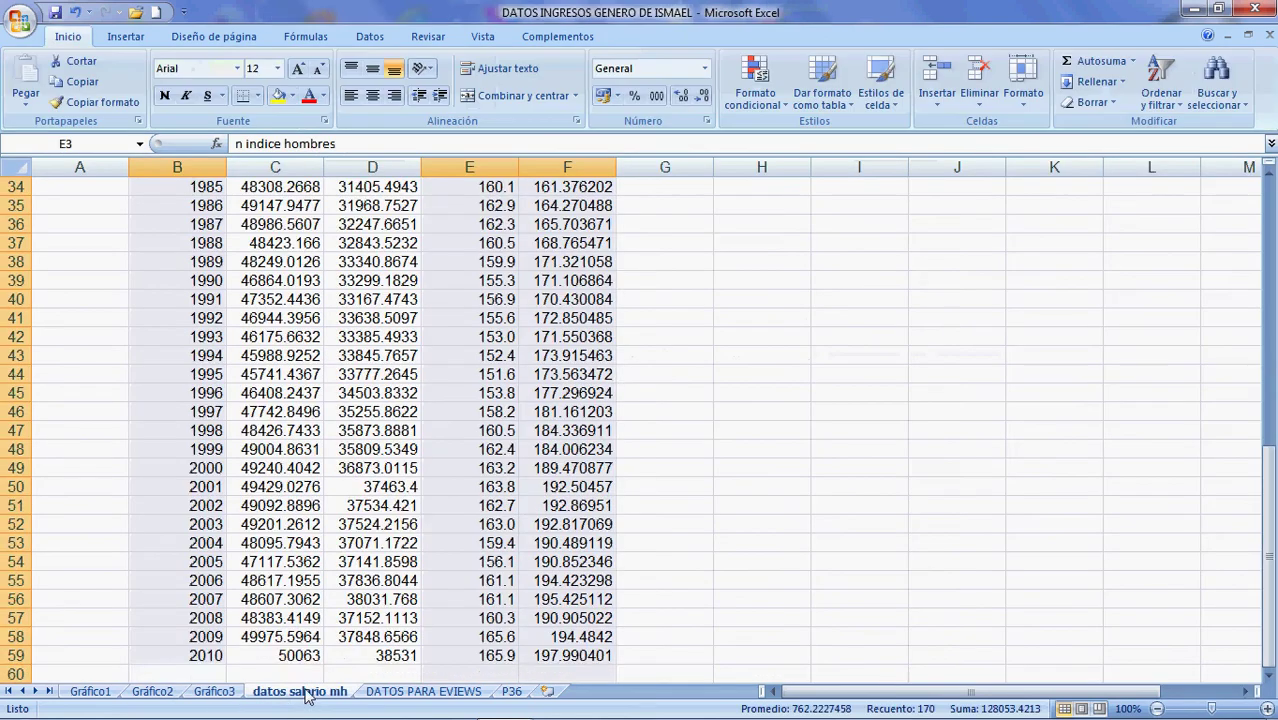
scroll(470, 598, up, 11)
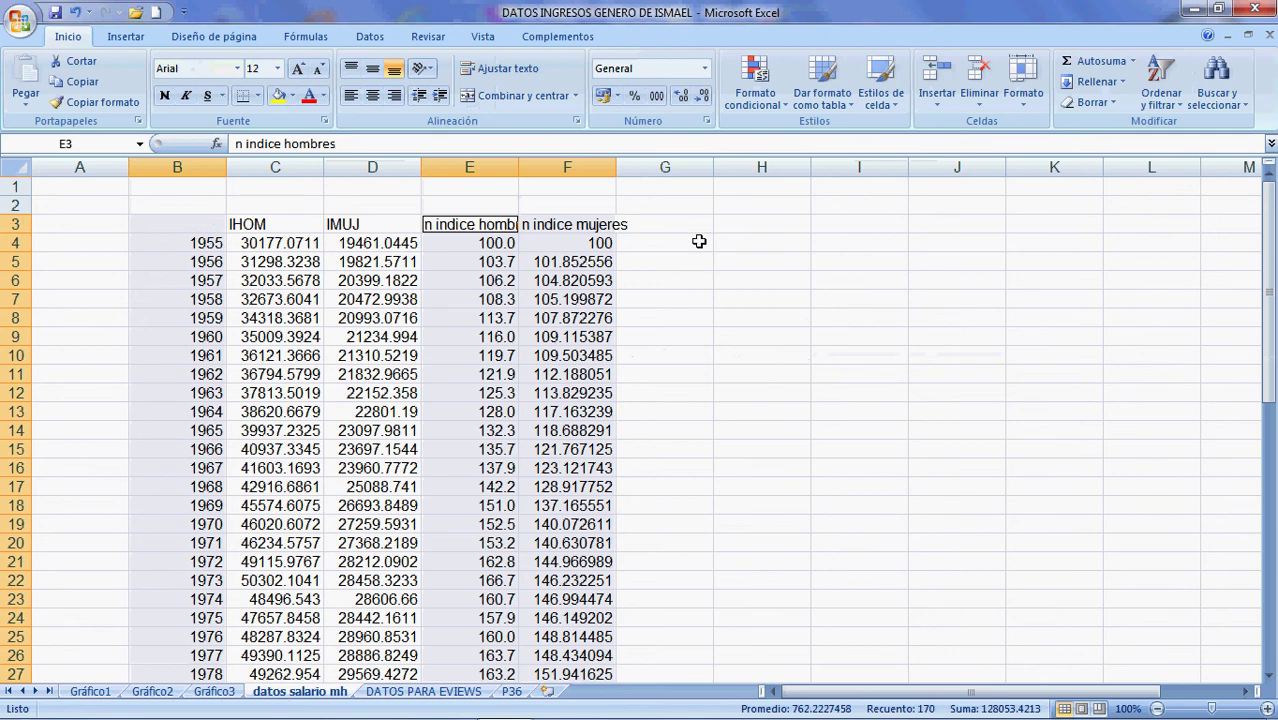
drag(614, 167, 644, 169)
click(719, 236)
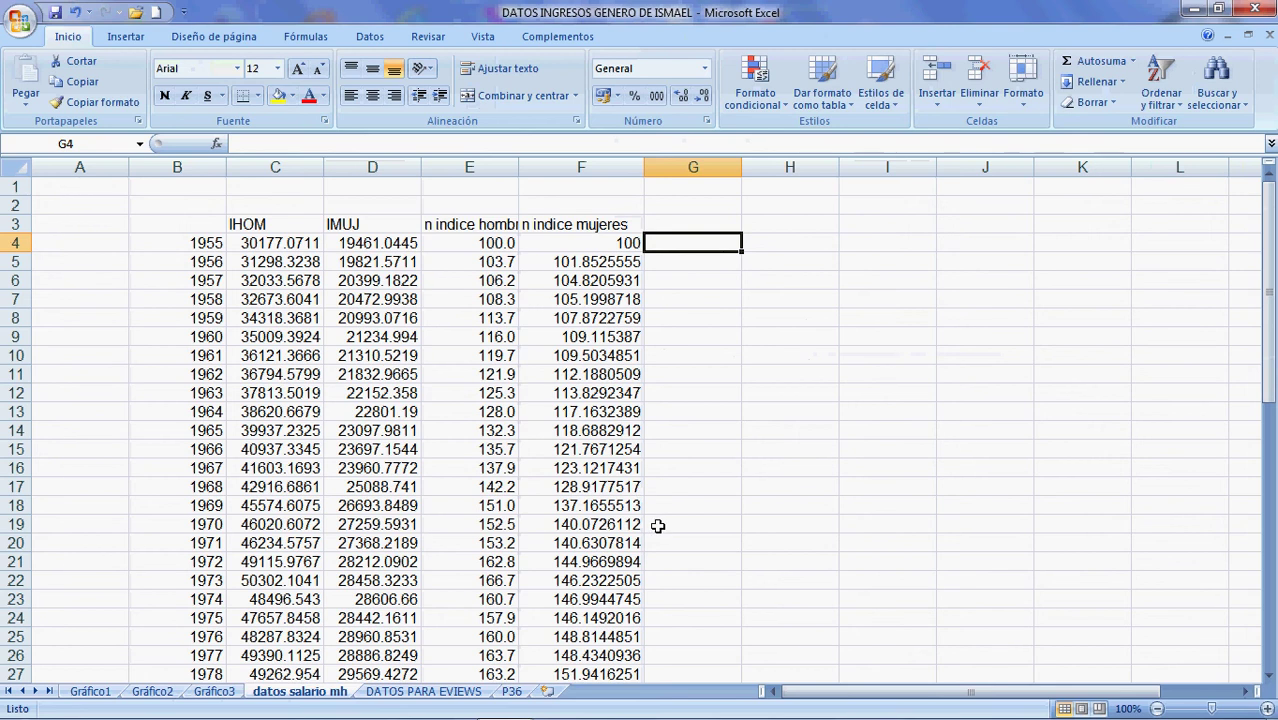
Build a formula in G4 dividing the men's 1955 index in E4 by the absolute reference to the year 2000 index, $E$49
scroll(667, 527, down, 4)
scroll(667, 527, down, 5)
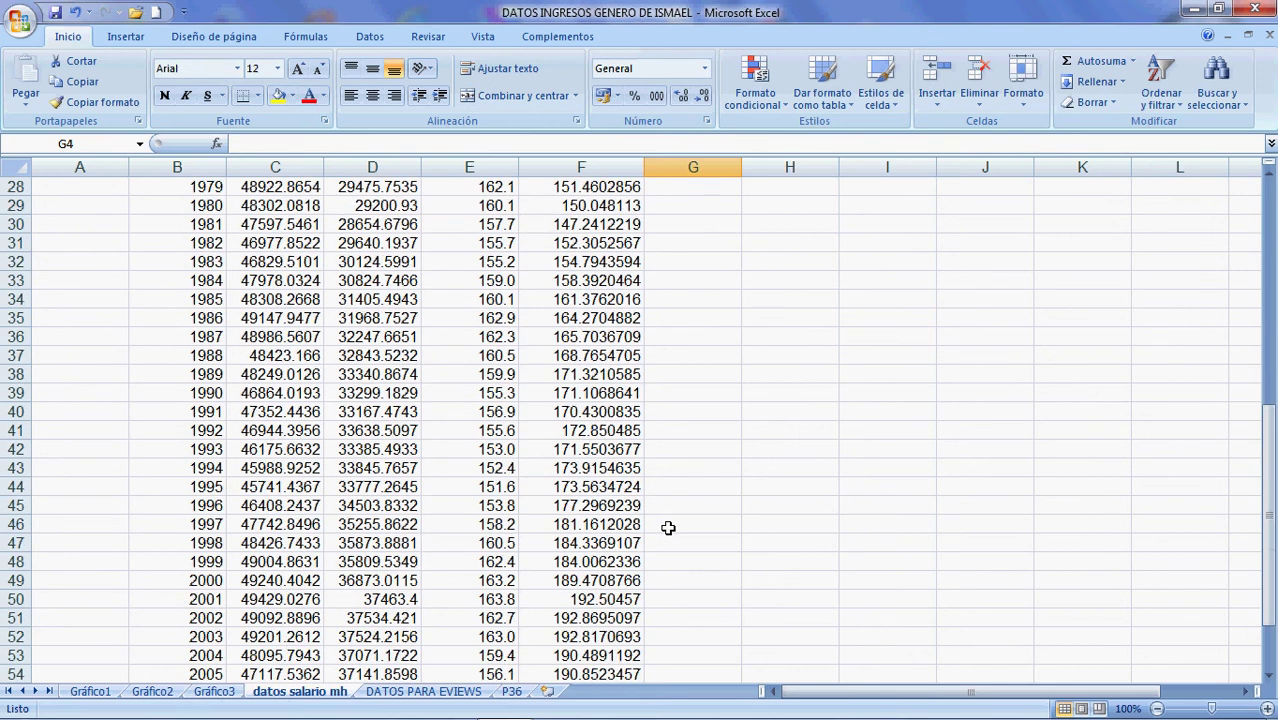
click(670, 576)
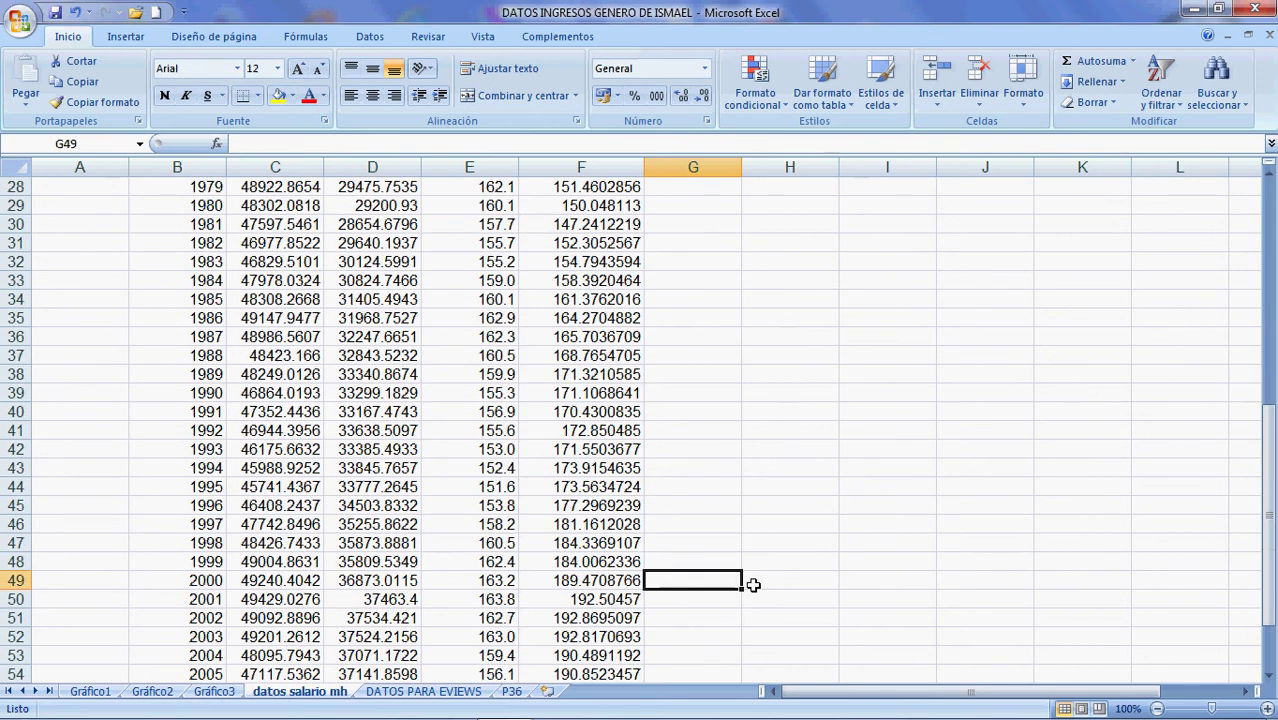
scroll(753, 540, up, 9)
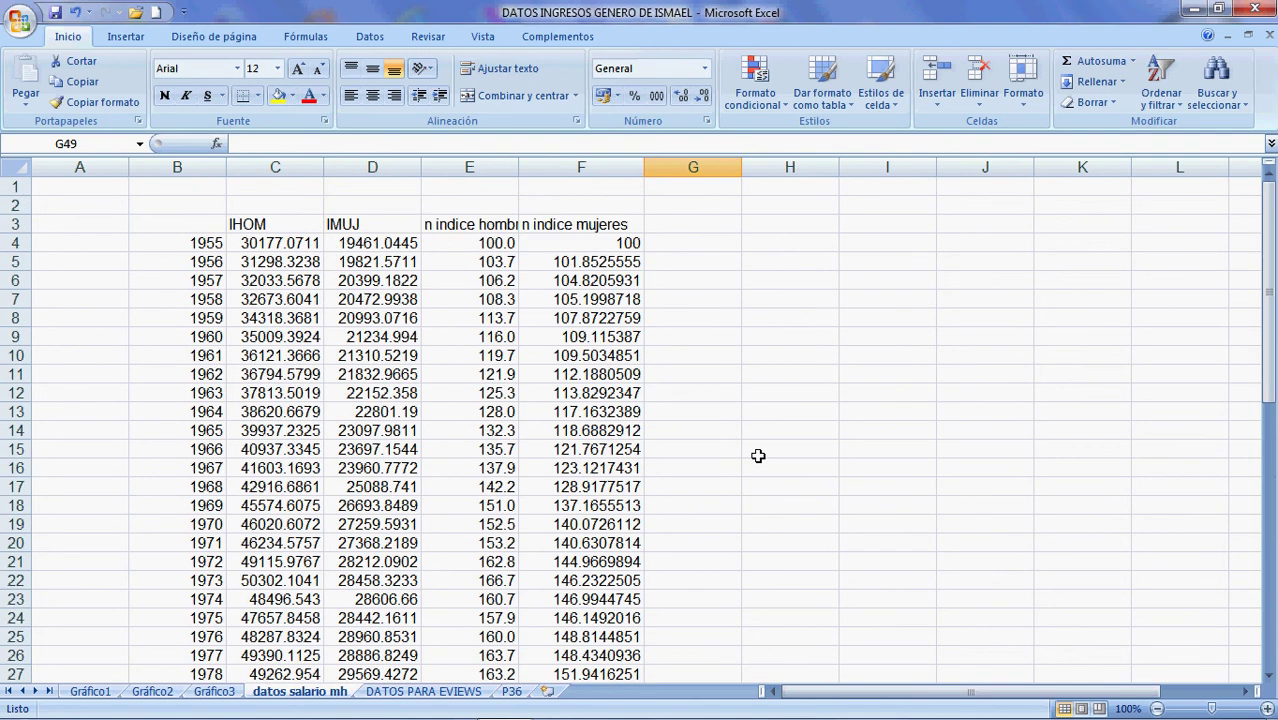
click(693, 243)
text(+E4)
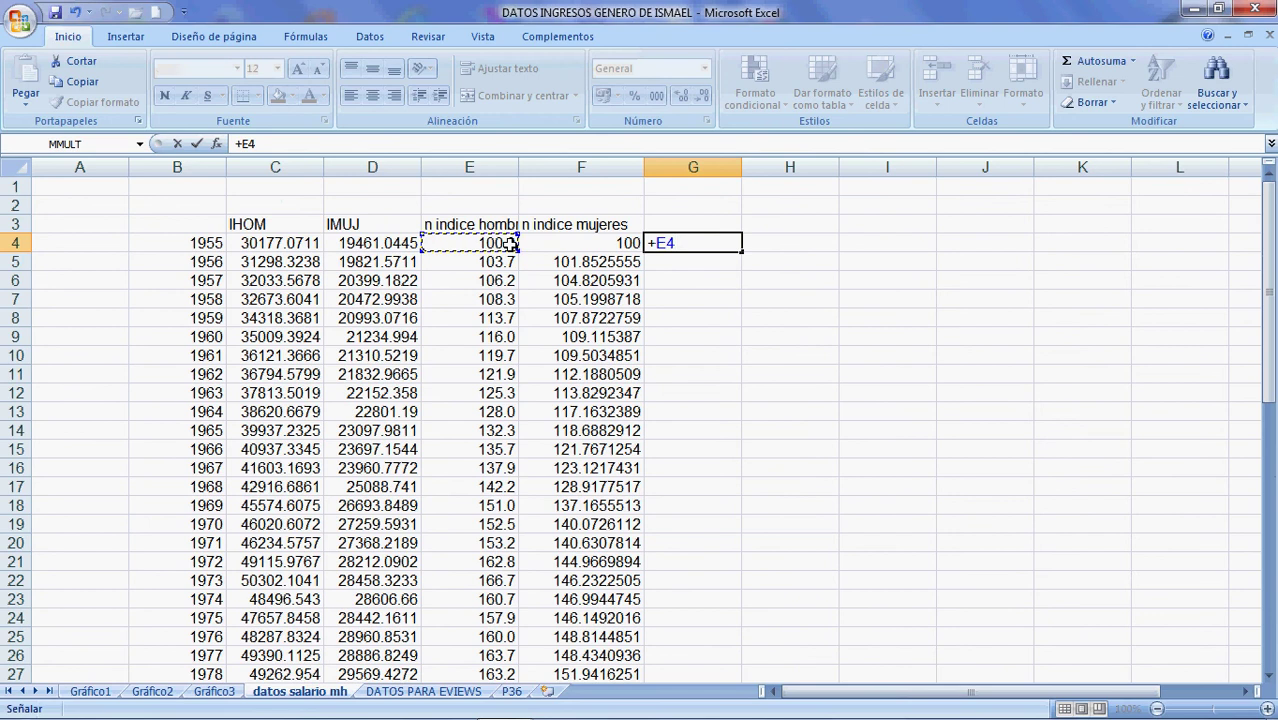
text(/)
scroll(500, 455, down, 5)
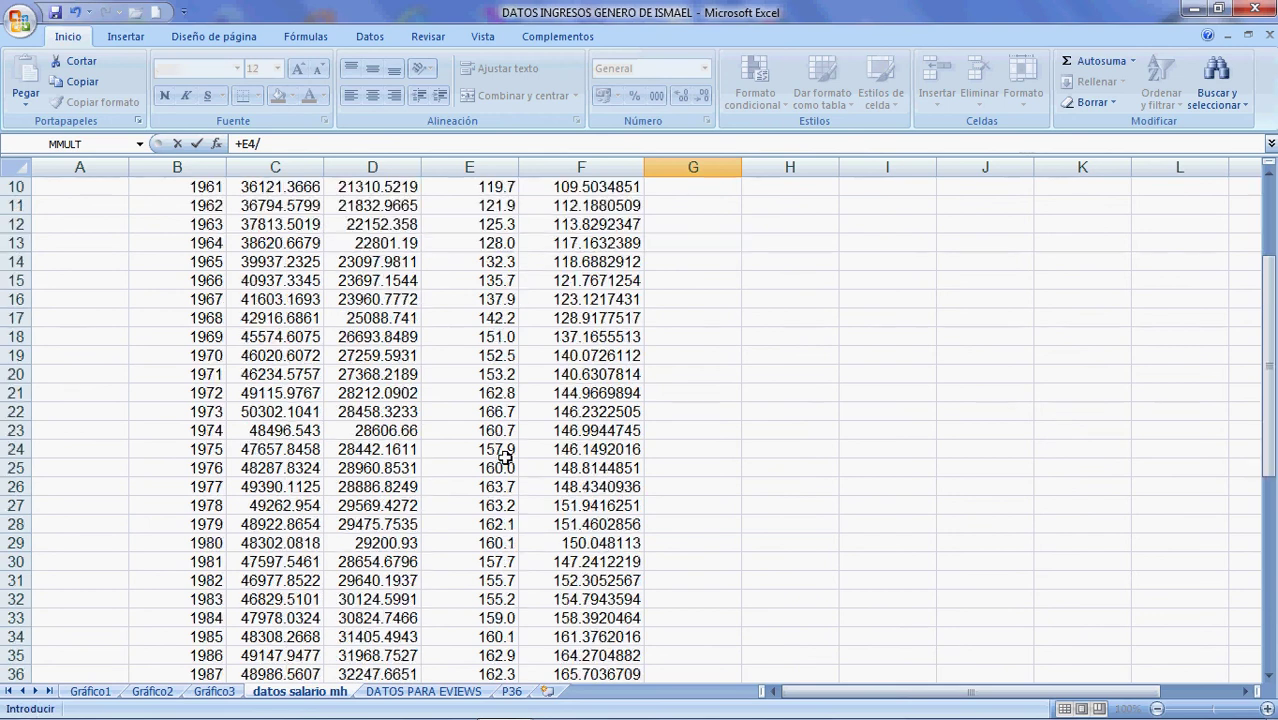
scroll(490, 505, down, 4)
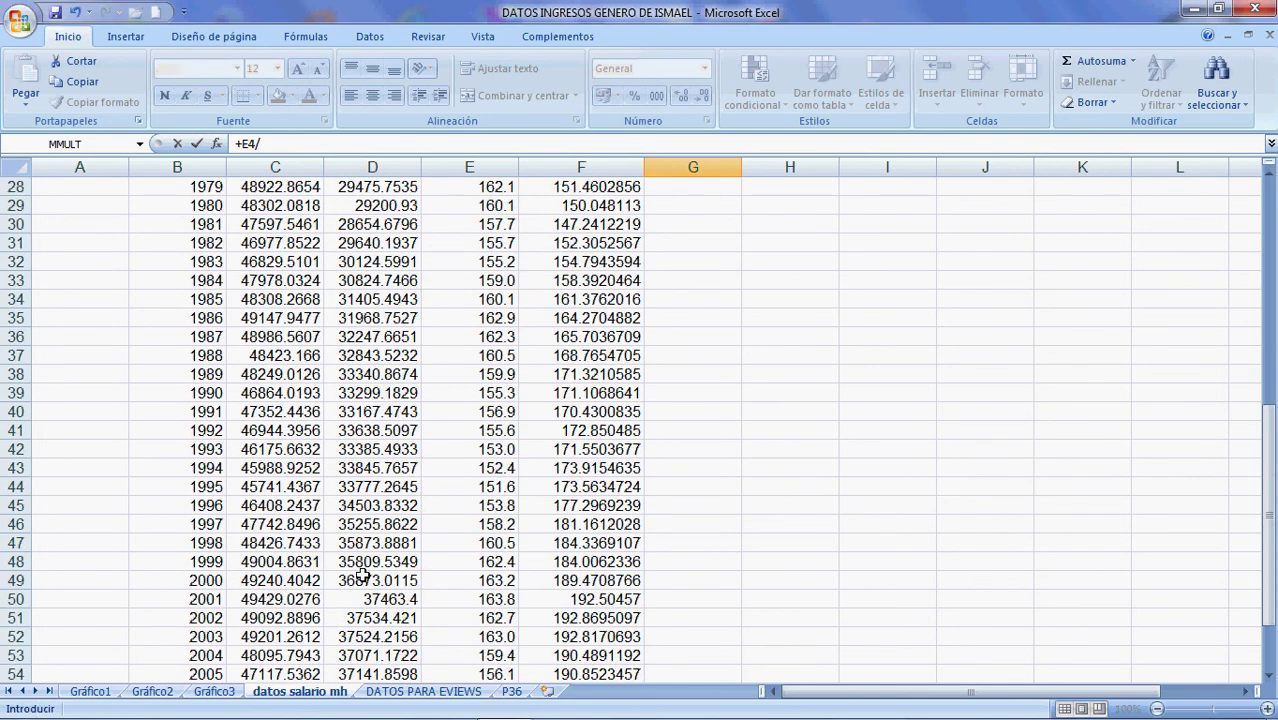
click(490, 582)
scroll(530, 558, up, 4)
scroll(532, 560, up, 5)
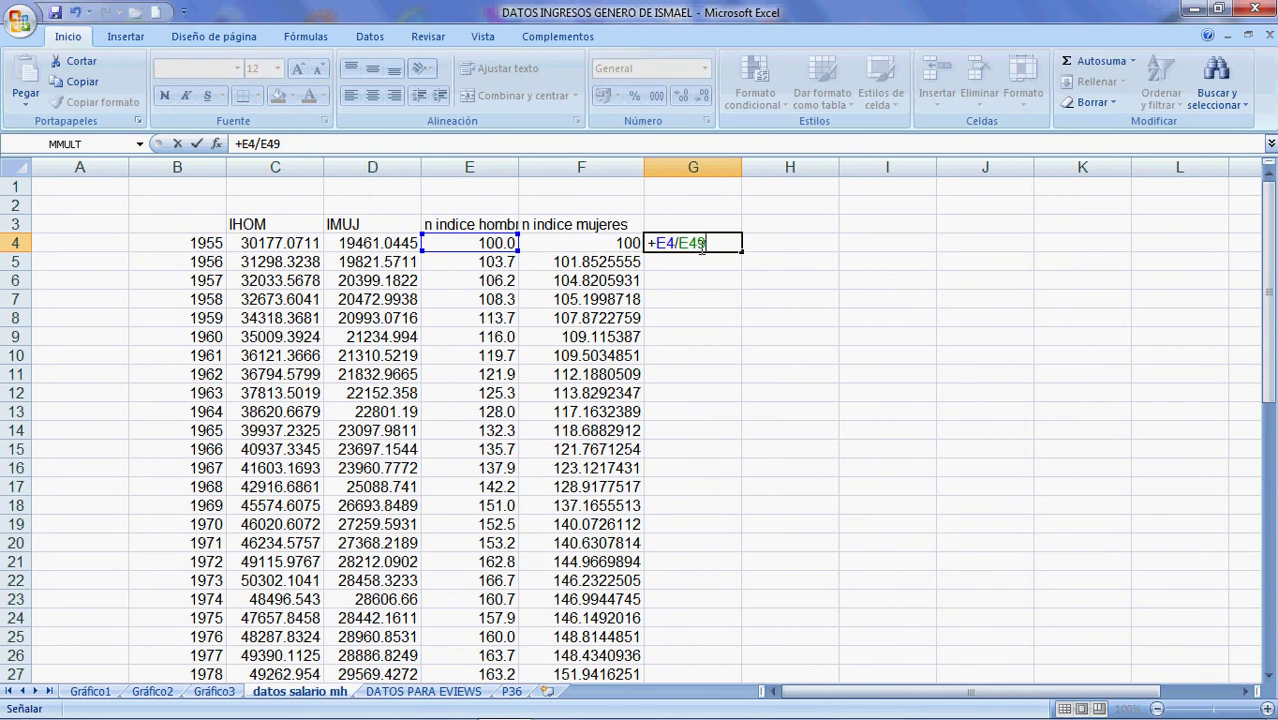
key(F4)
Enclose the division in G4 in parentheses and multiply it by 100, giving =+(E4/$E$49)*100
click(262, 143)
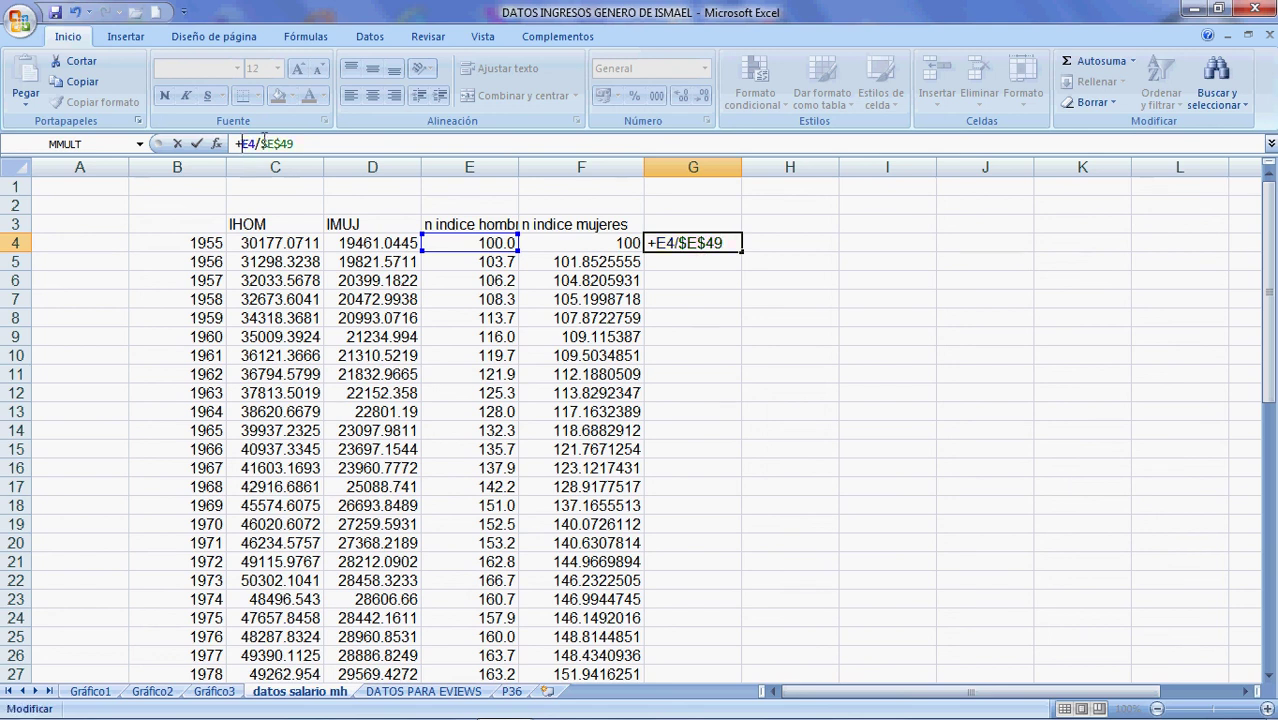
click(241, 143)
text(()
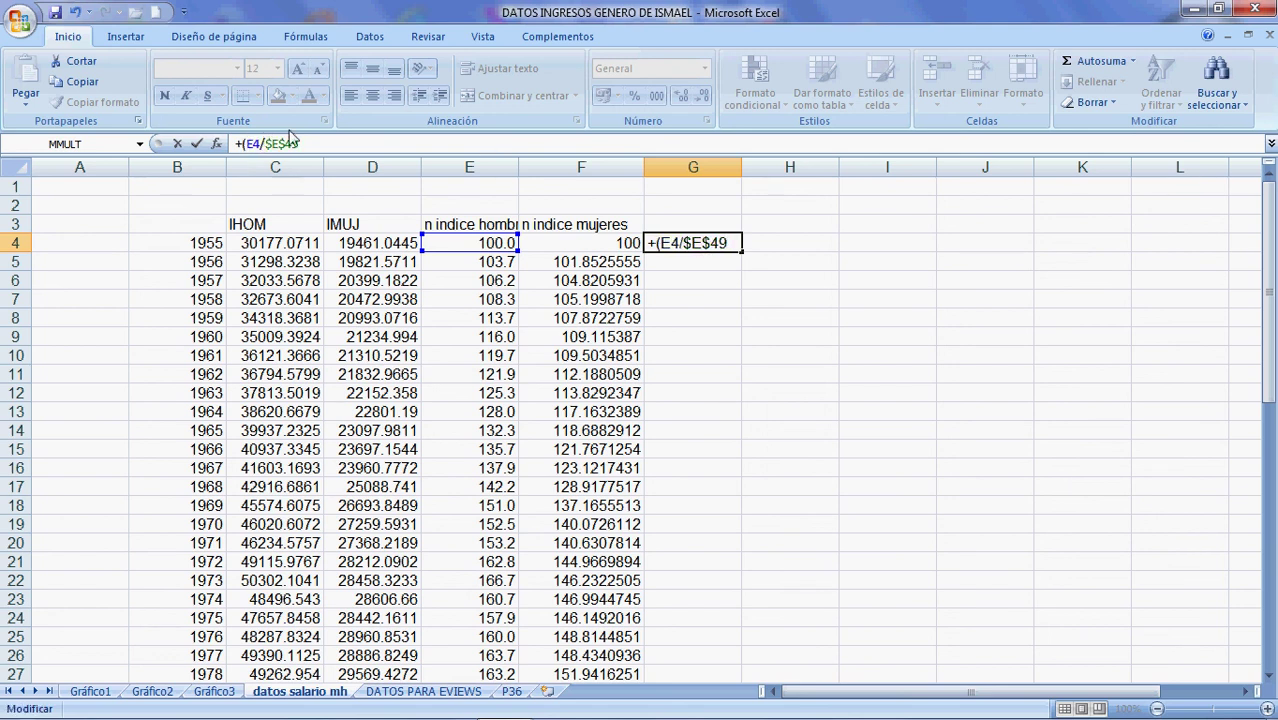
click(304, 143)
text())
key(Return)
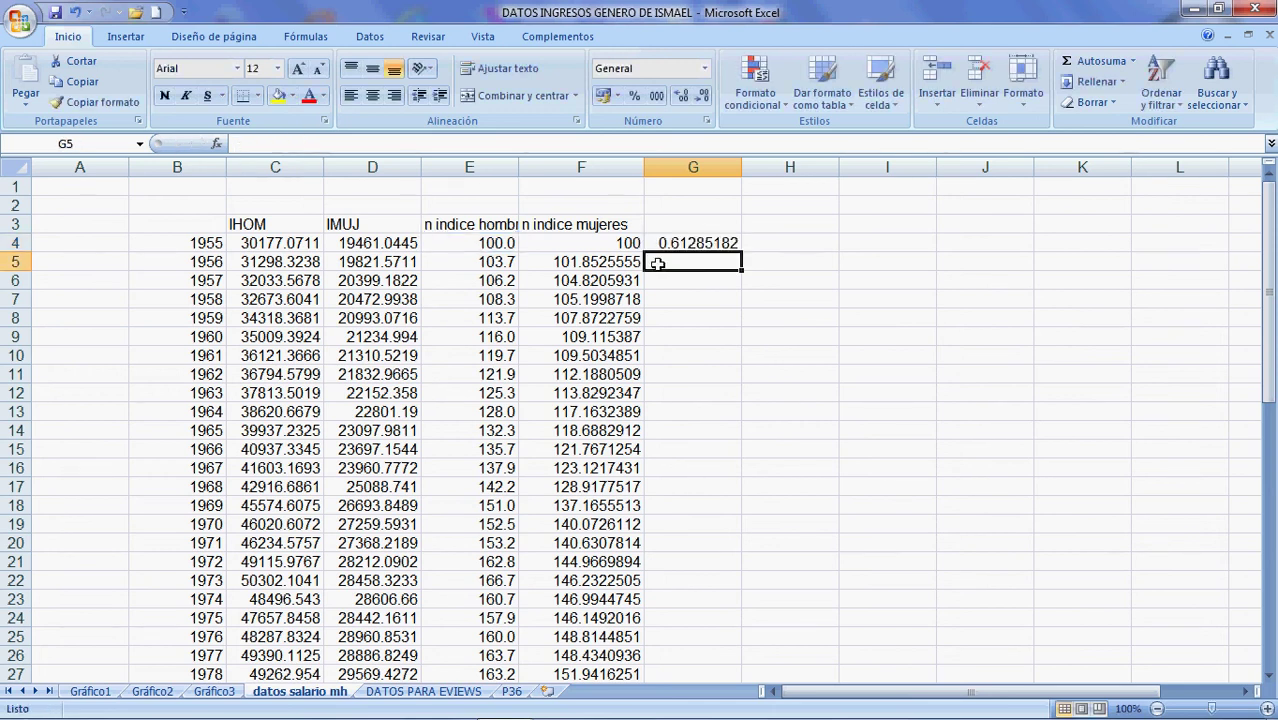
click(697, 243)
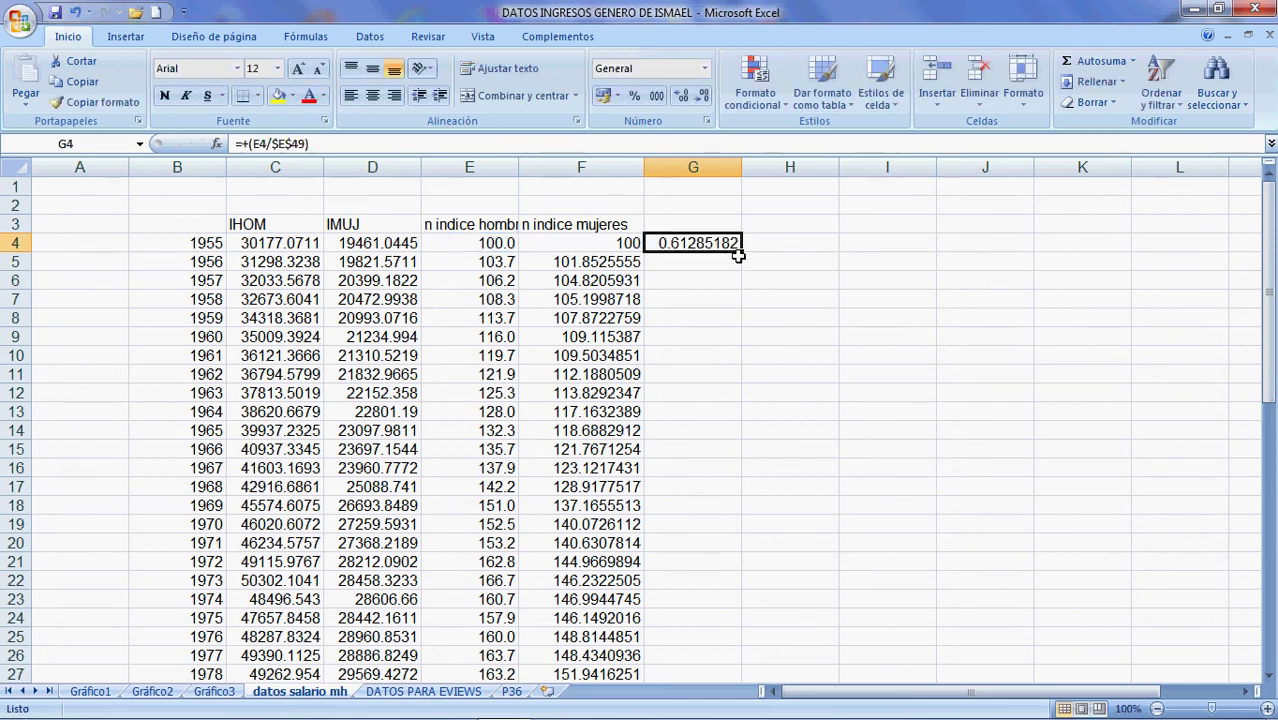
click(319, 144)
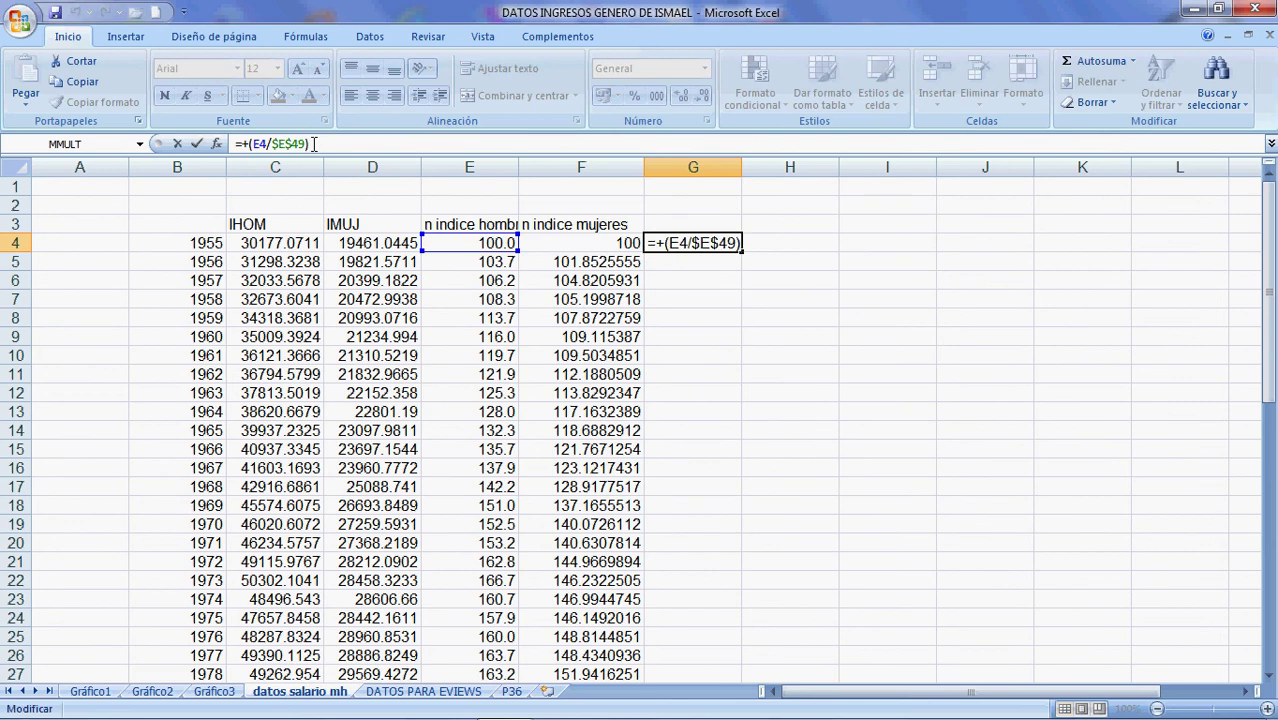
text(*100)
key(Return)
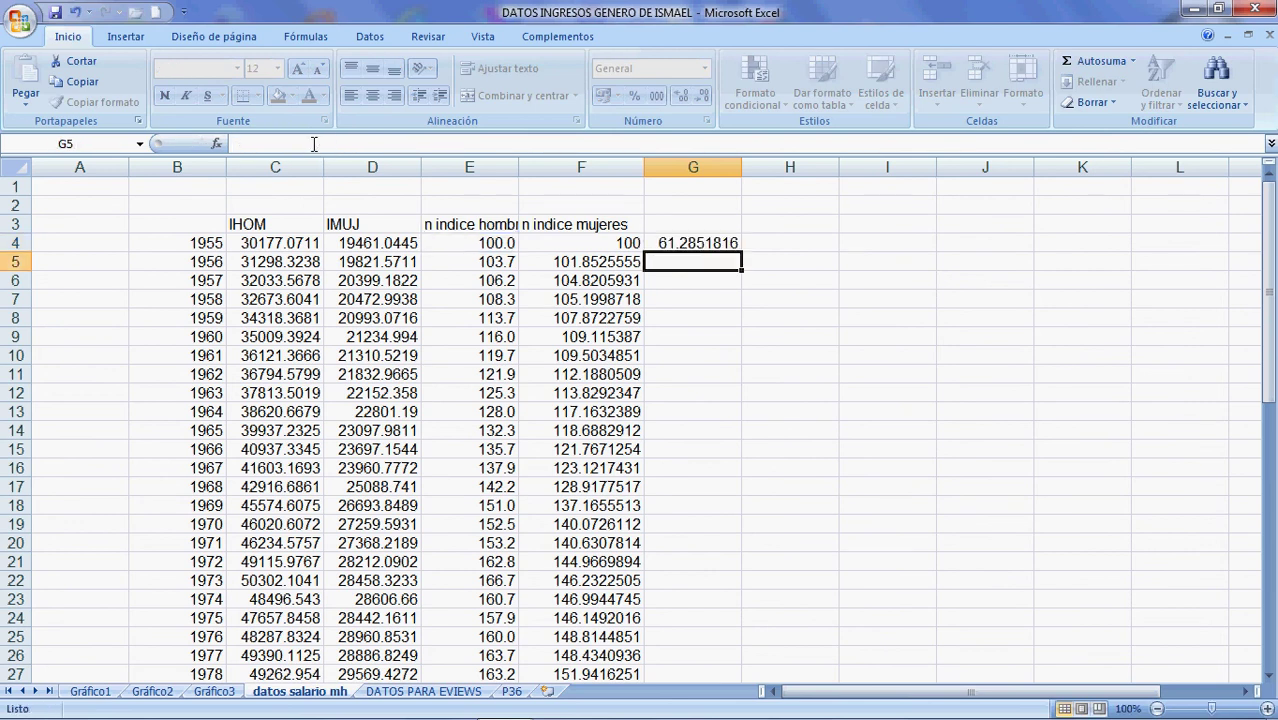
Fill the G4 formula down column G to the 2010 row and format the results in comma style with two decimals
click(718, 245)
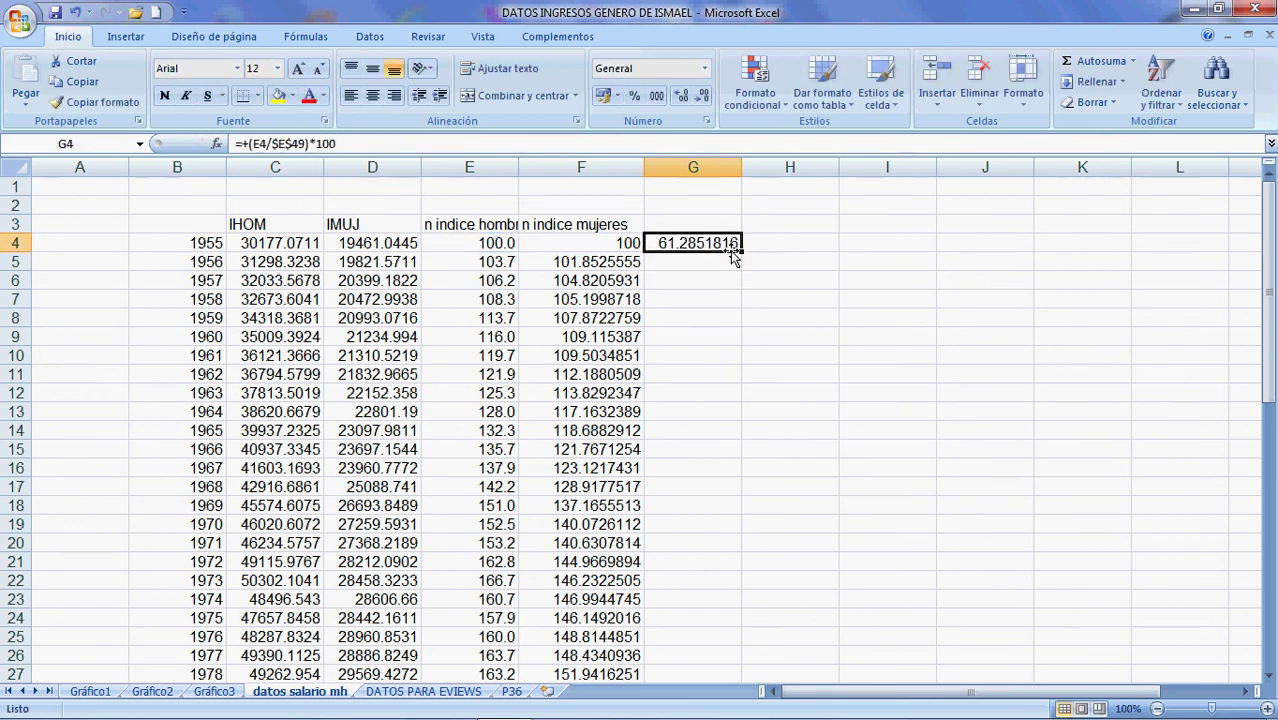
double_click(741, 252)
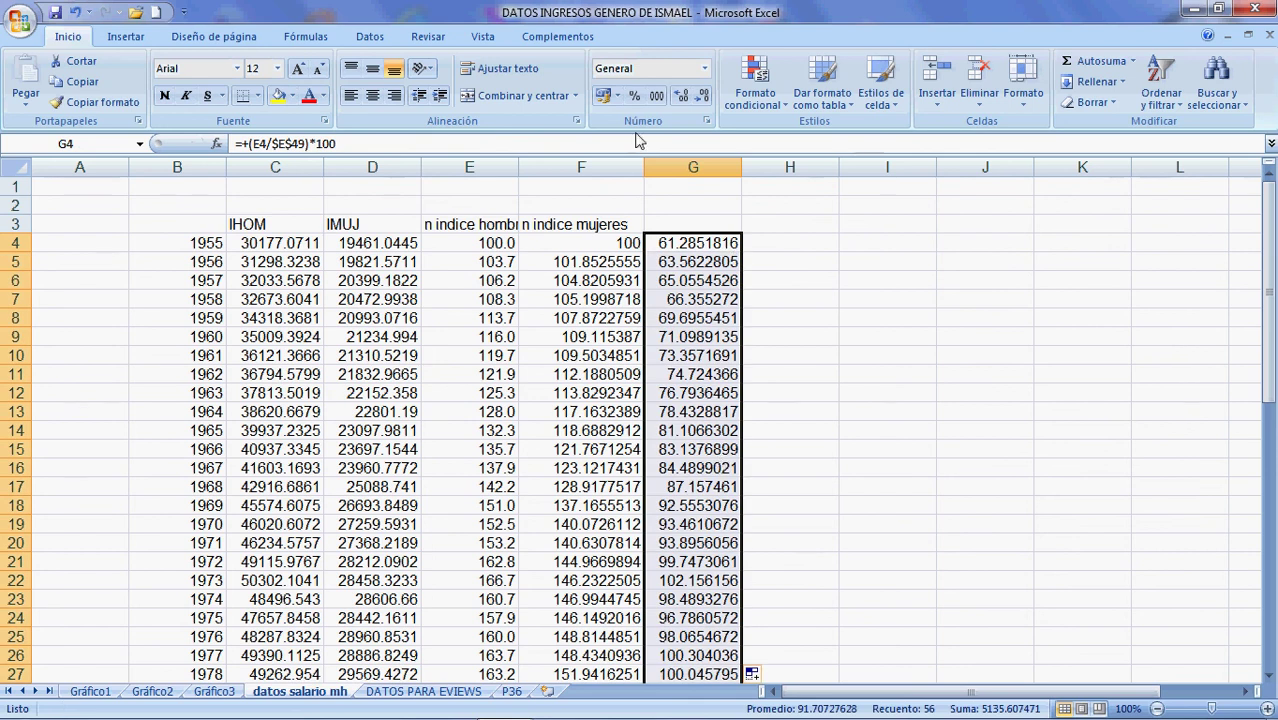
click(656, 96)
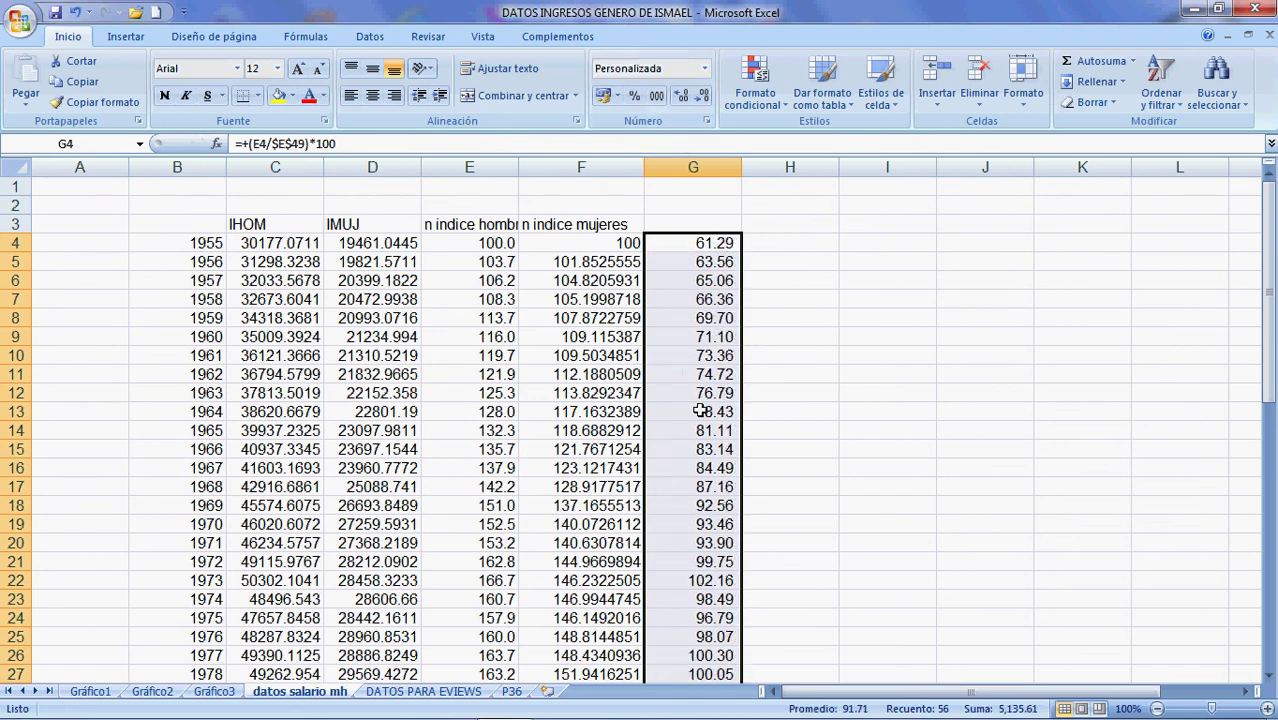
Examine the rebased men's index down to 2010, checking the formula in G49 and the base year 2000 row
scroll(704, 422, down, 10)
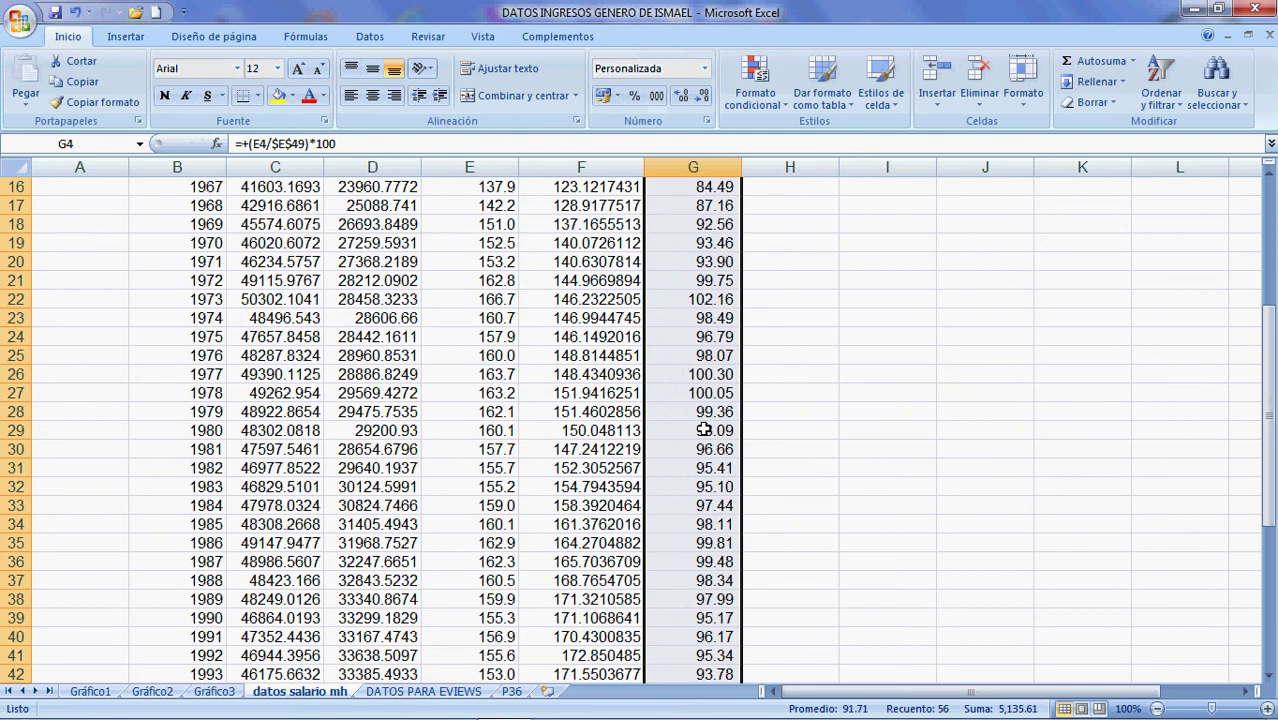
scroll(704, 430, down, 1)
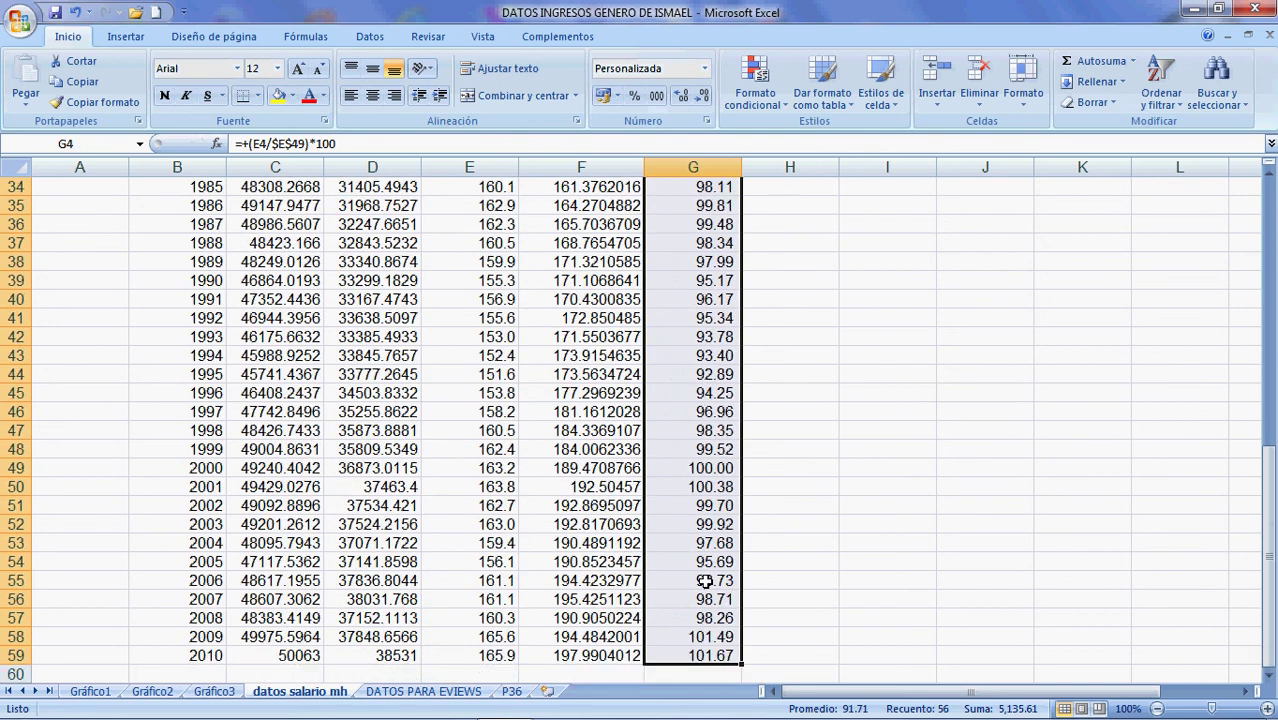
double_click(691, 467)
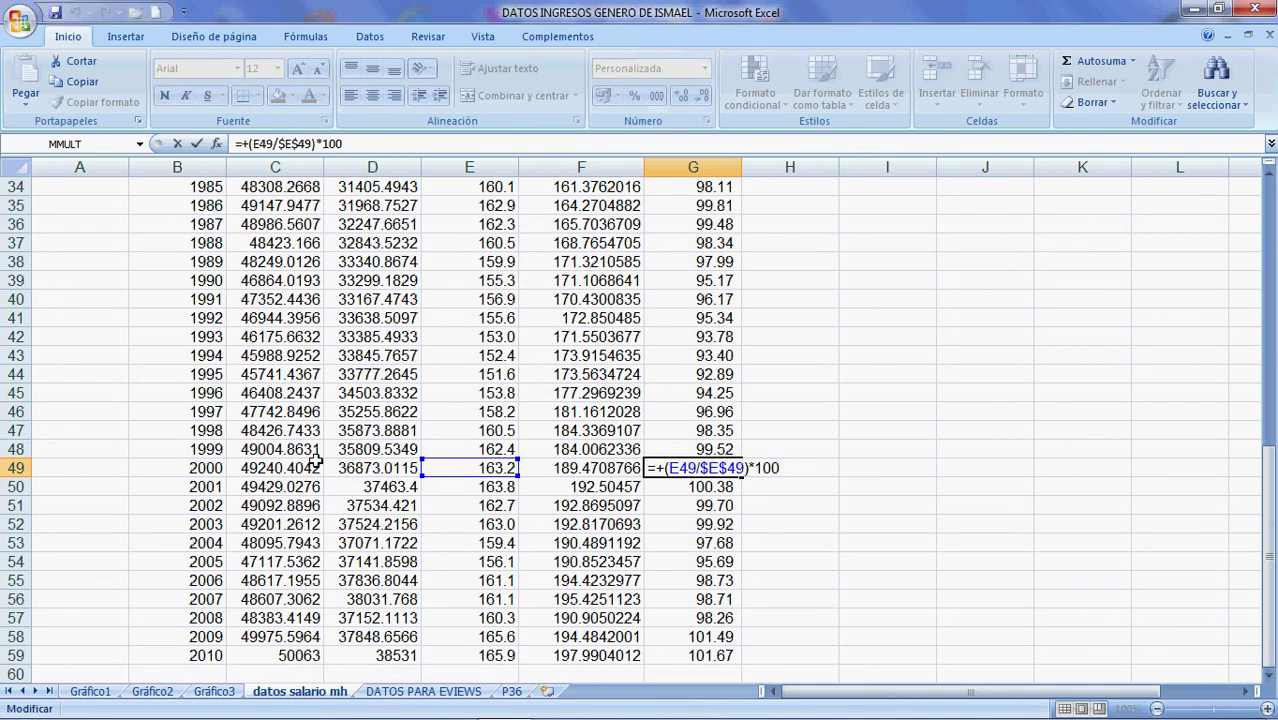
drag(199, 467, 628, 467)
click(915, 520)
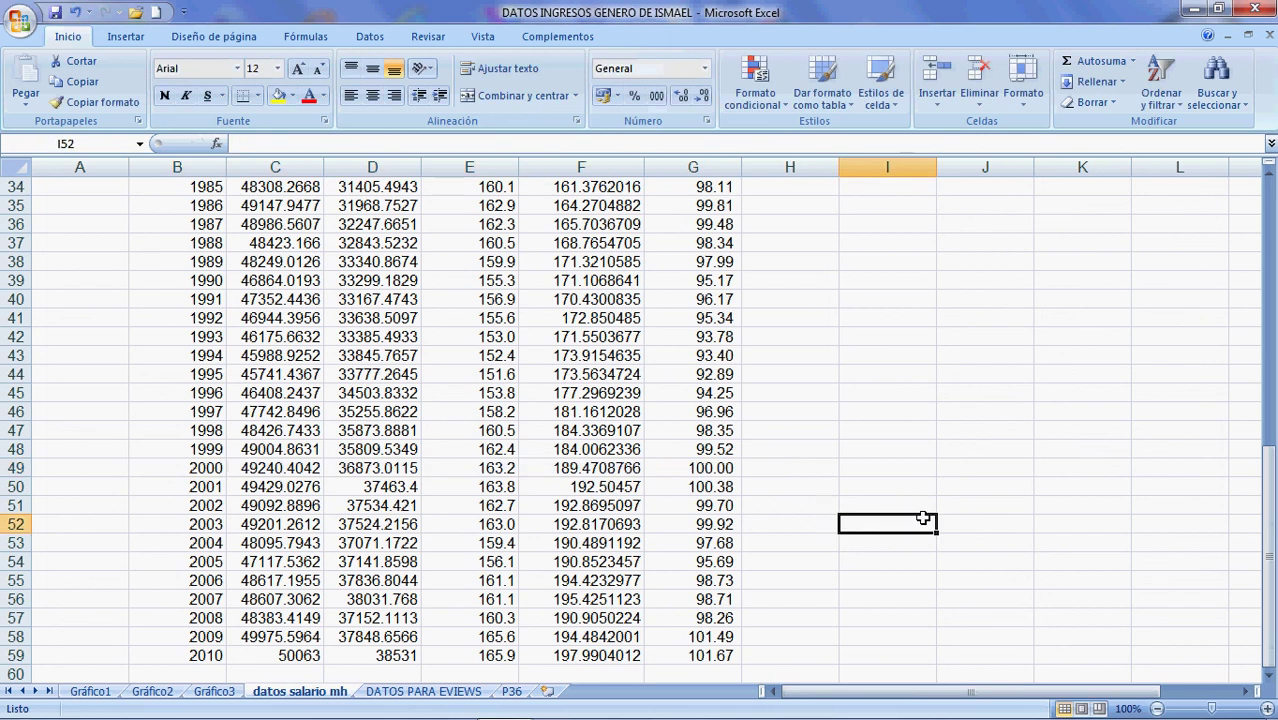
click(706, 465)
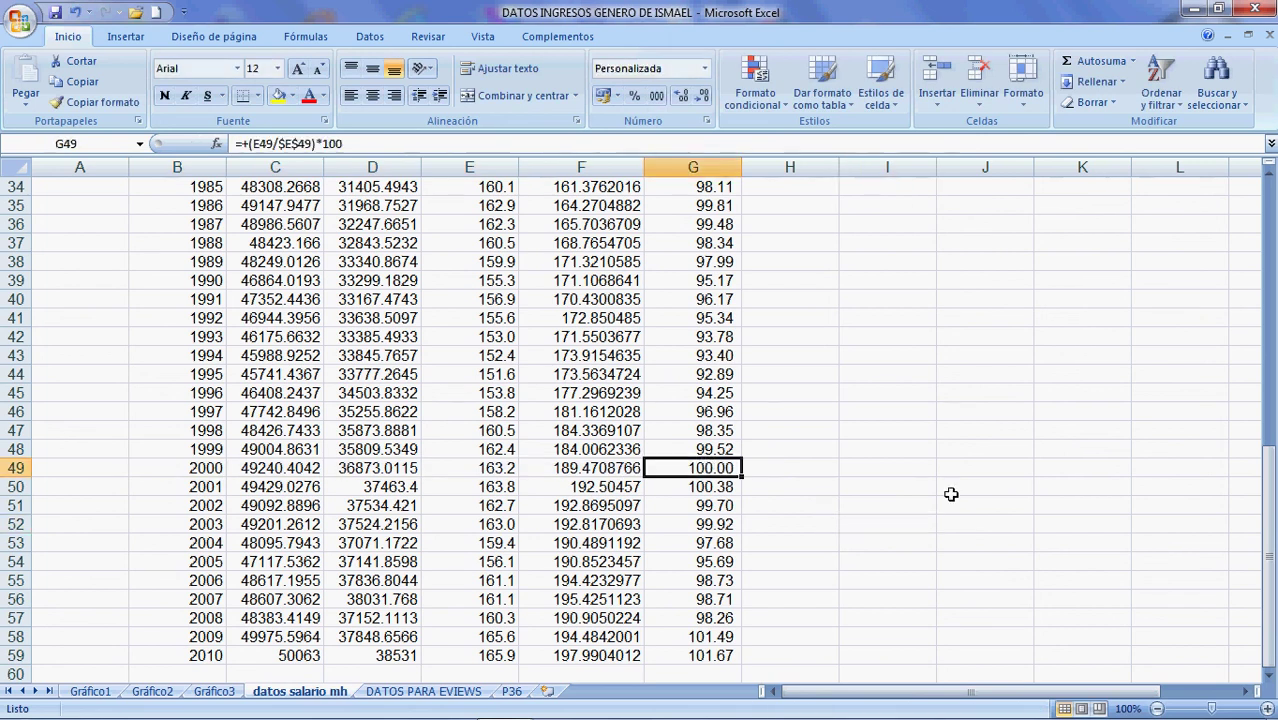
click(20, 469)
mouse_move(958, 716)
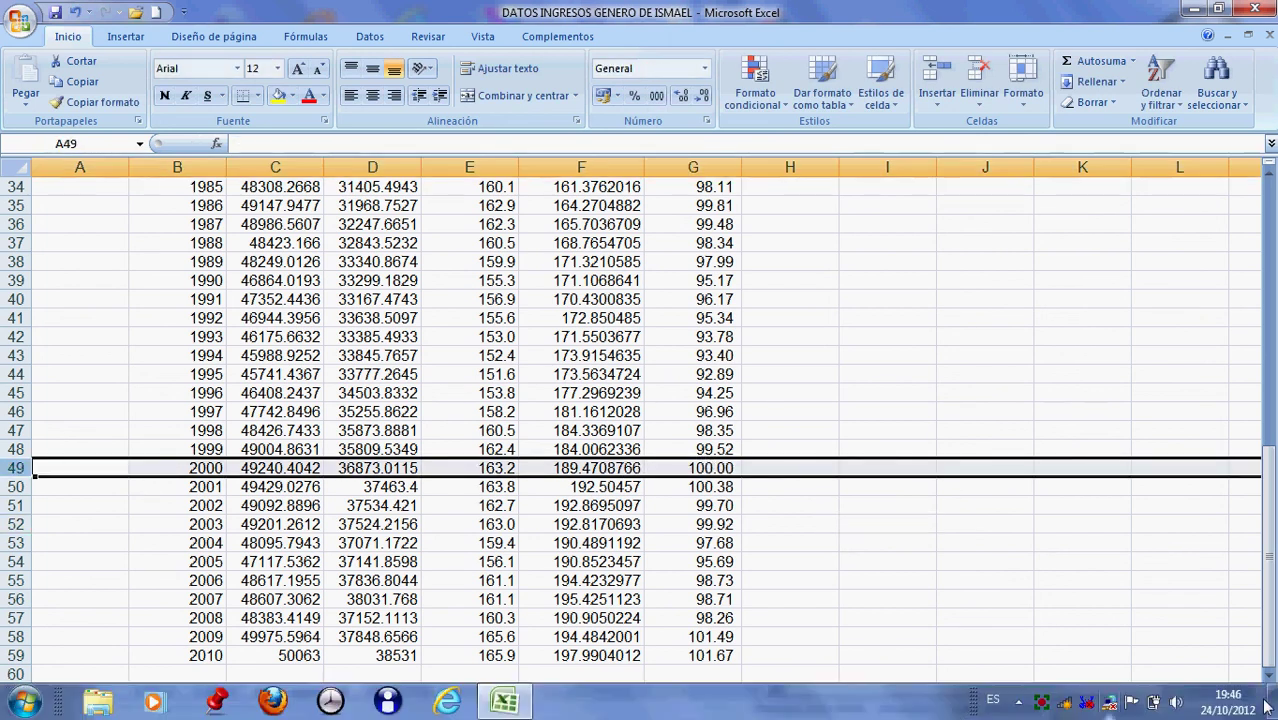
Enter a formula in H4 dividing the women's index in F4 by the absolute reference to its year 2000 value, $F$49
scroll(768, 495, down, 7)
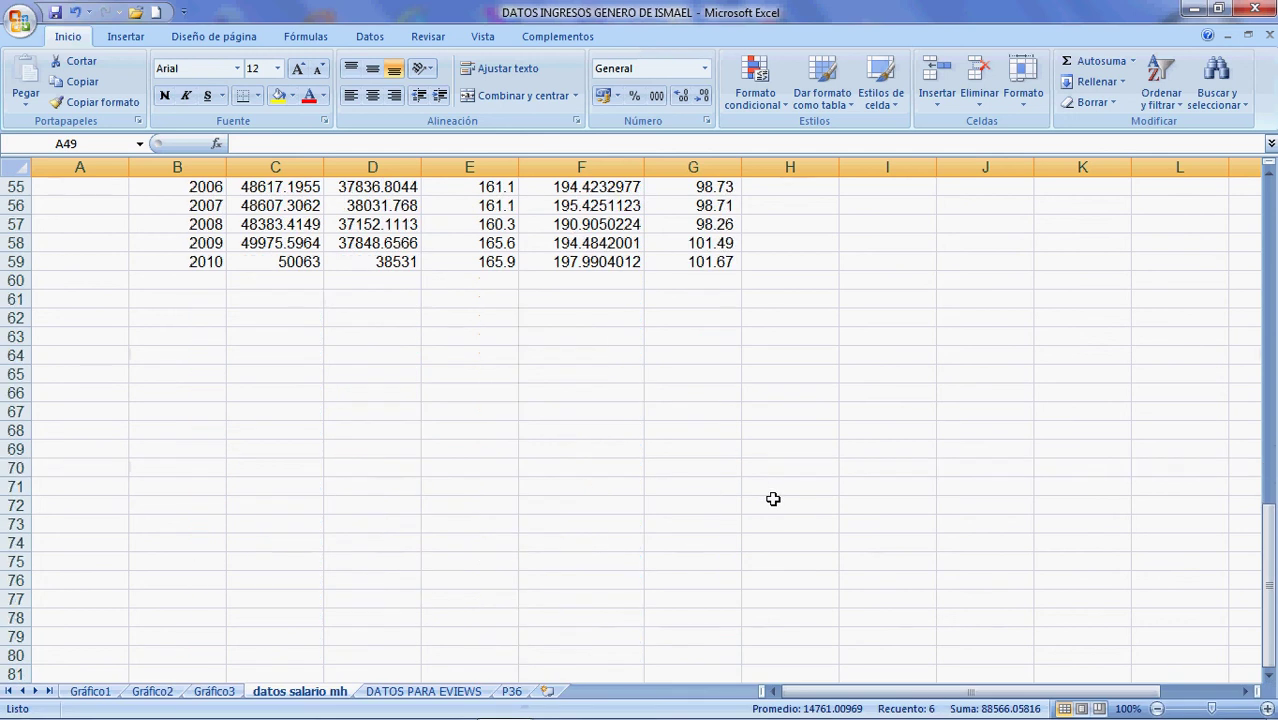
scroll(770, 499, up, 18)
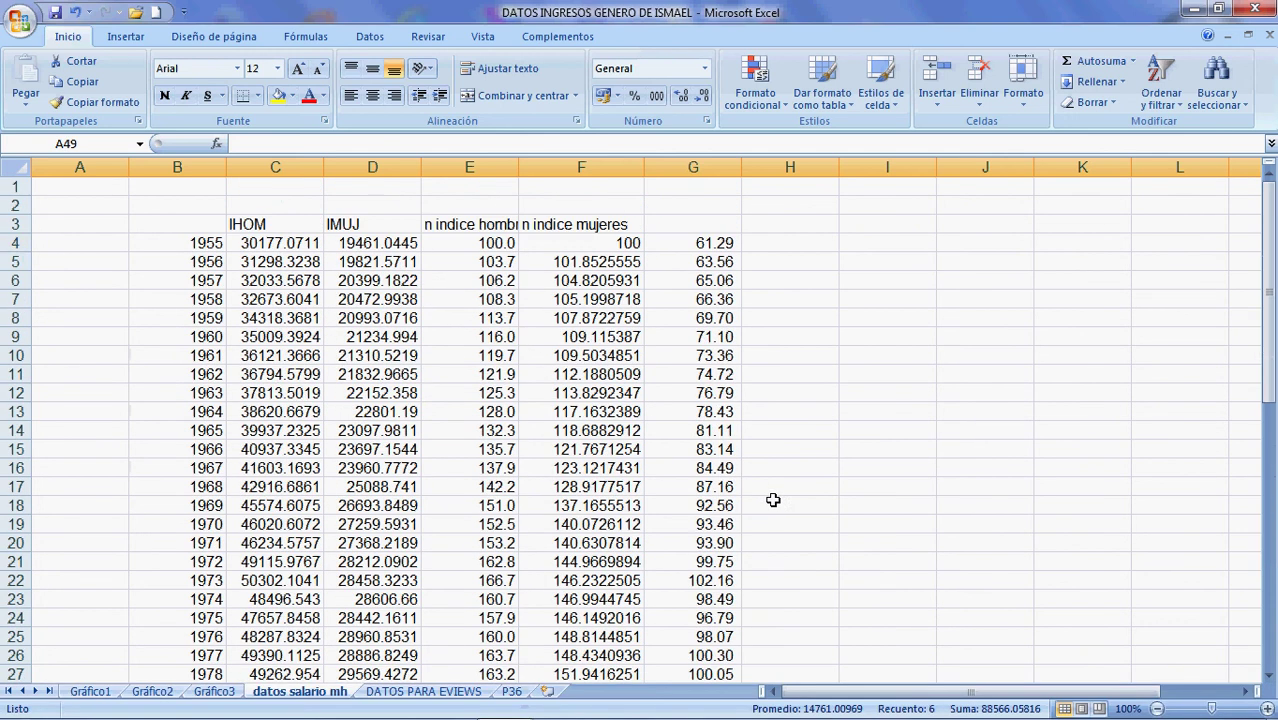
click(795, 243)
text(+)
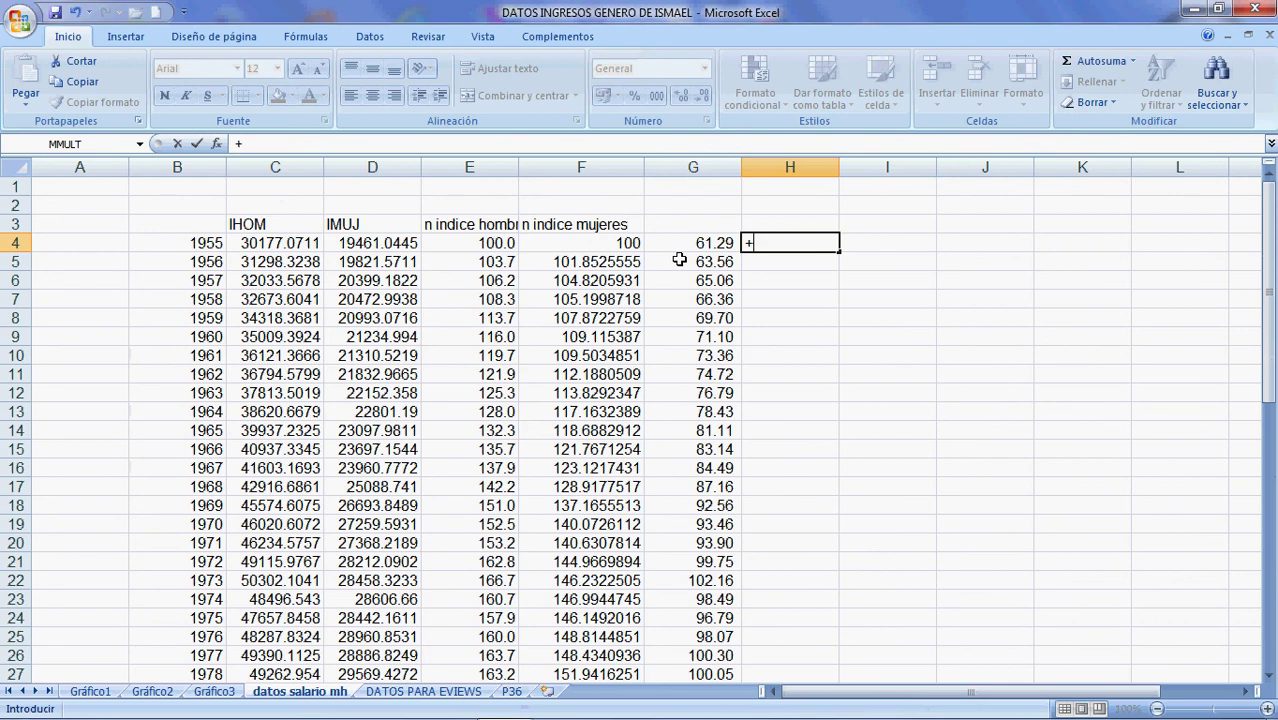
click(618, 244)
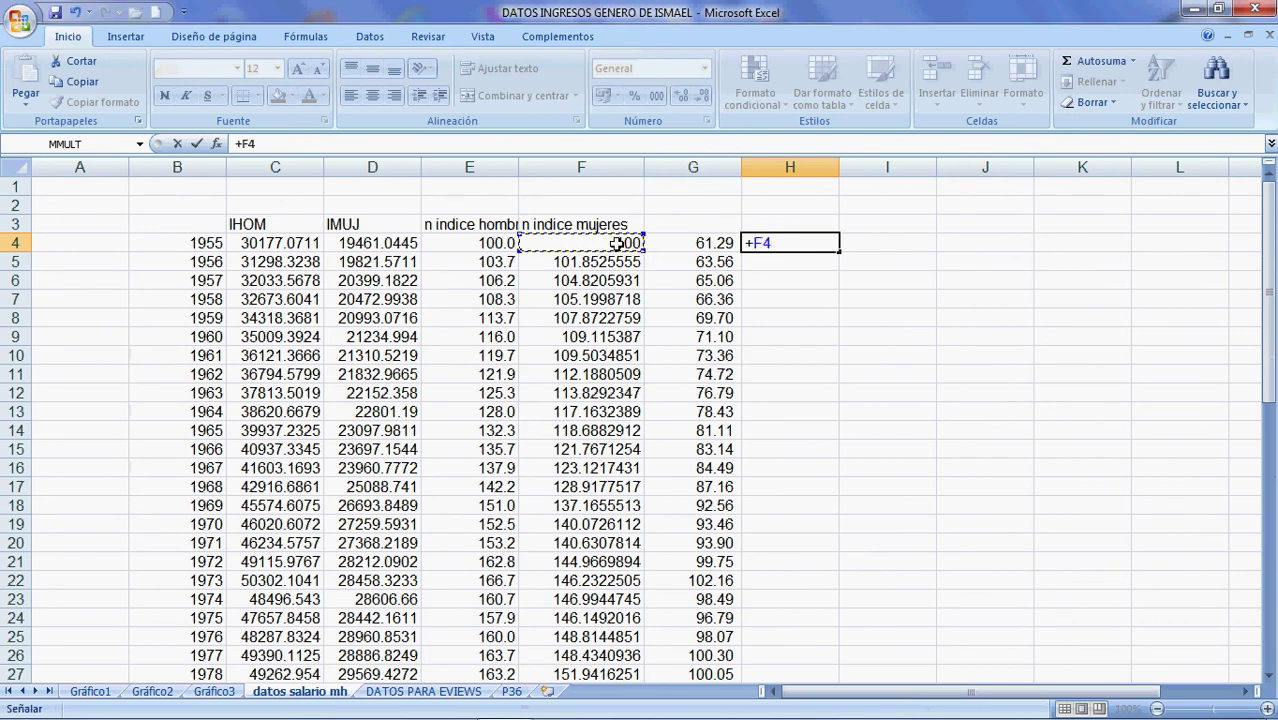
text(/)
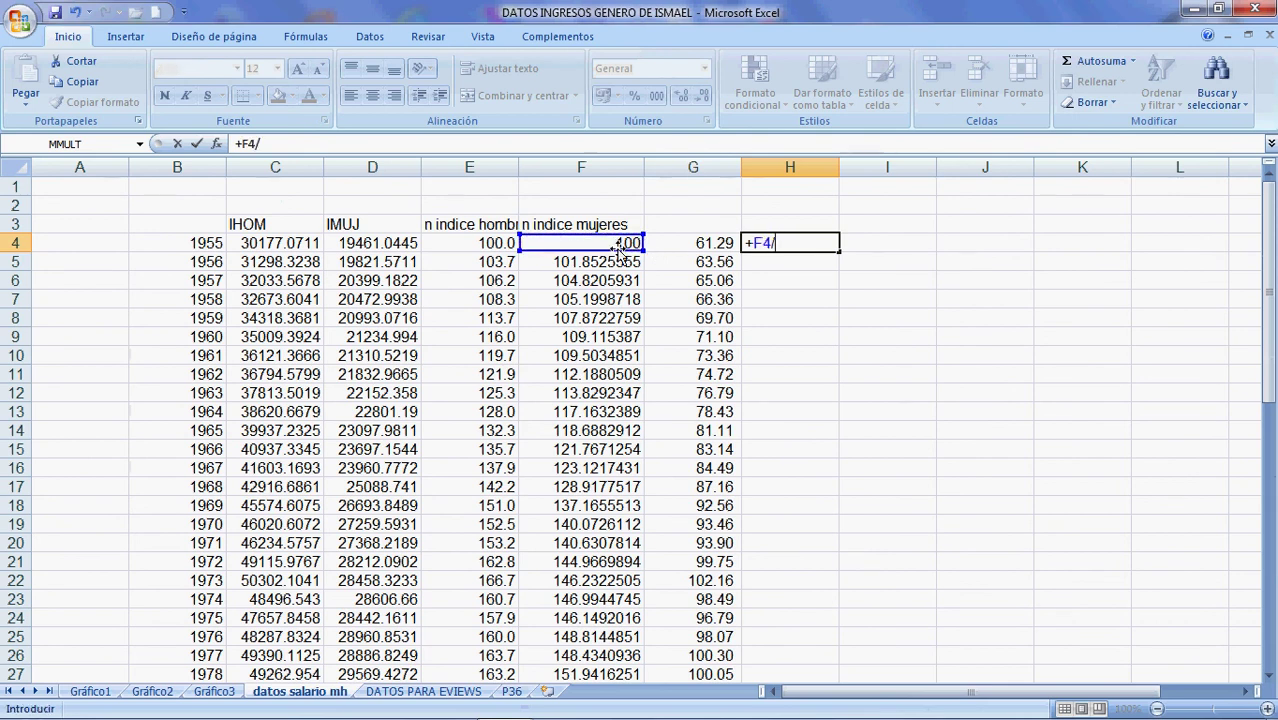
scroll(632, 486, down, 5)
scroll(632, 486, down, 4)
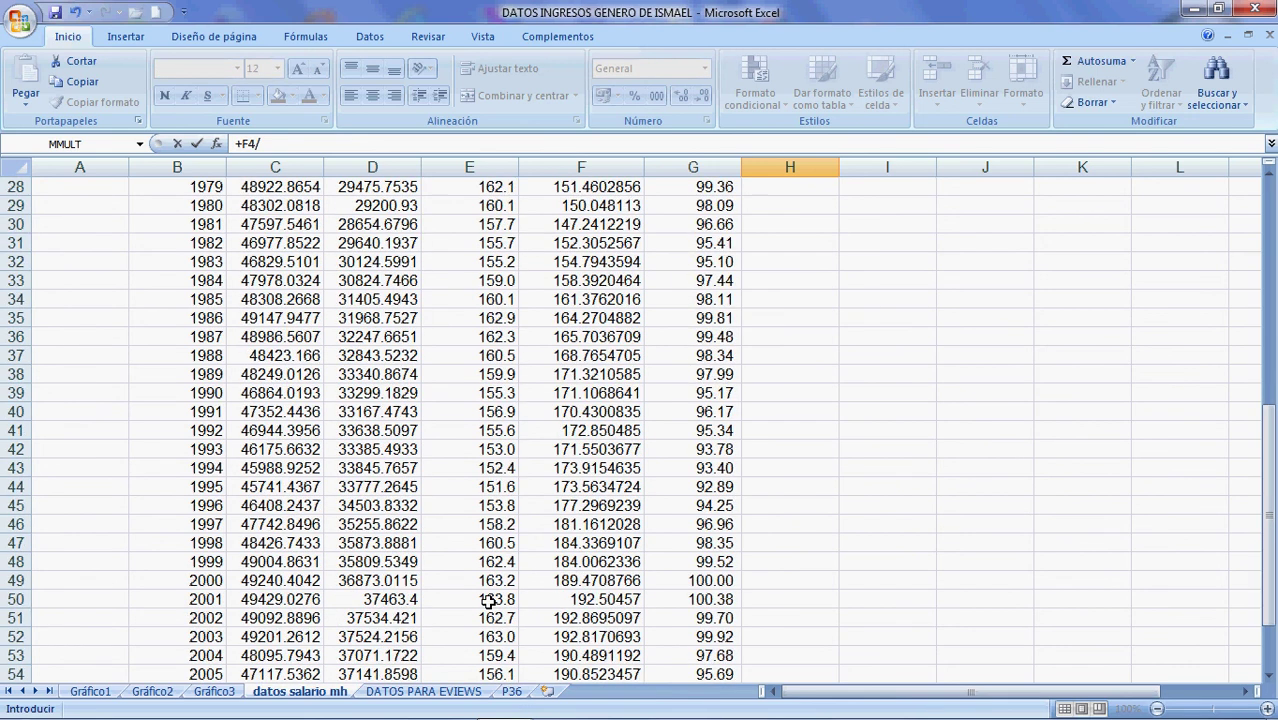
click(572, 581)
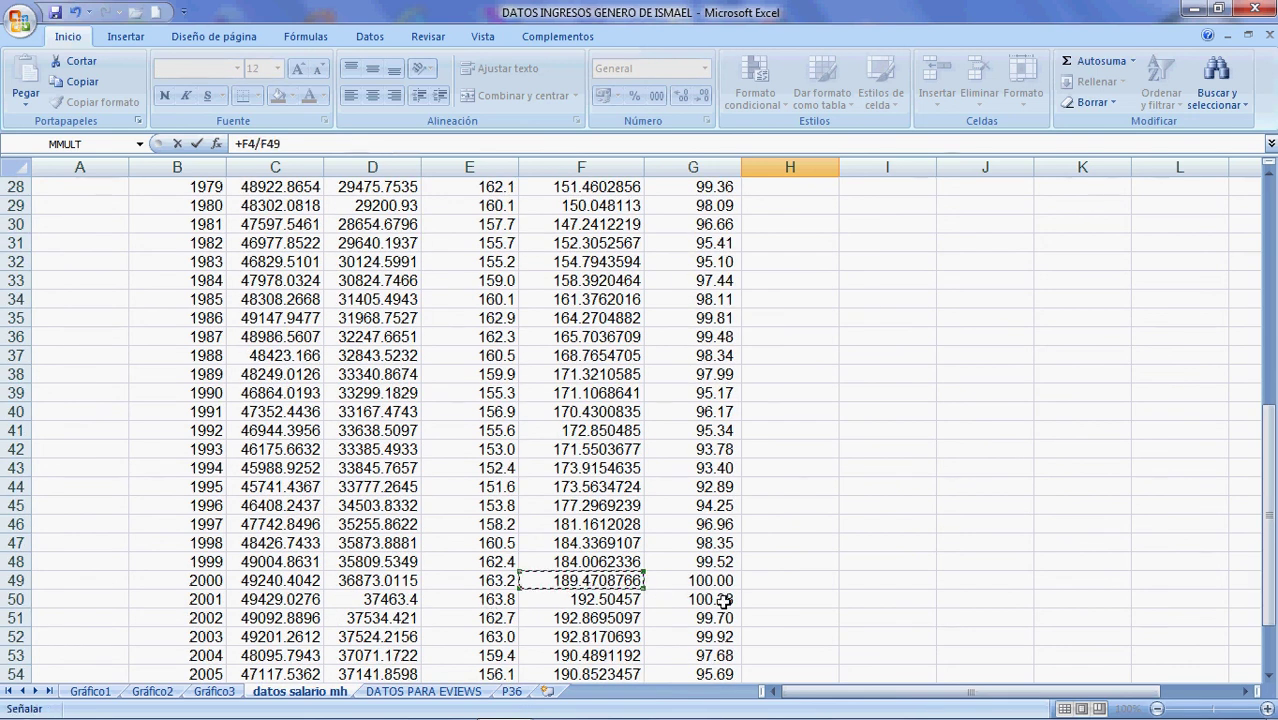
click(284, 144)
key(F4)
key(Return)
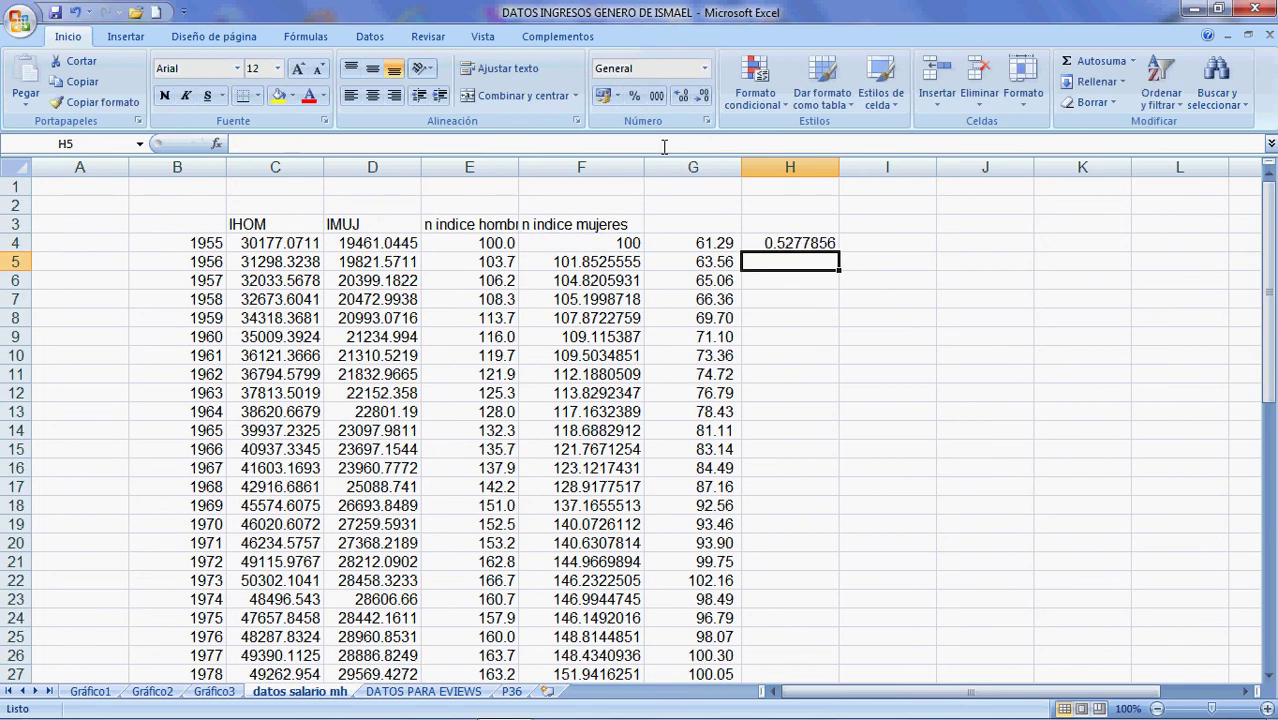
click(759, 243)
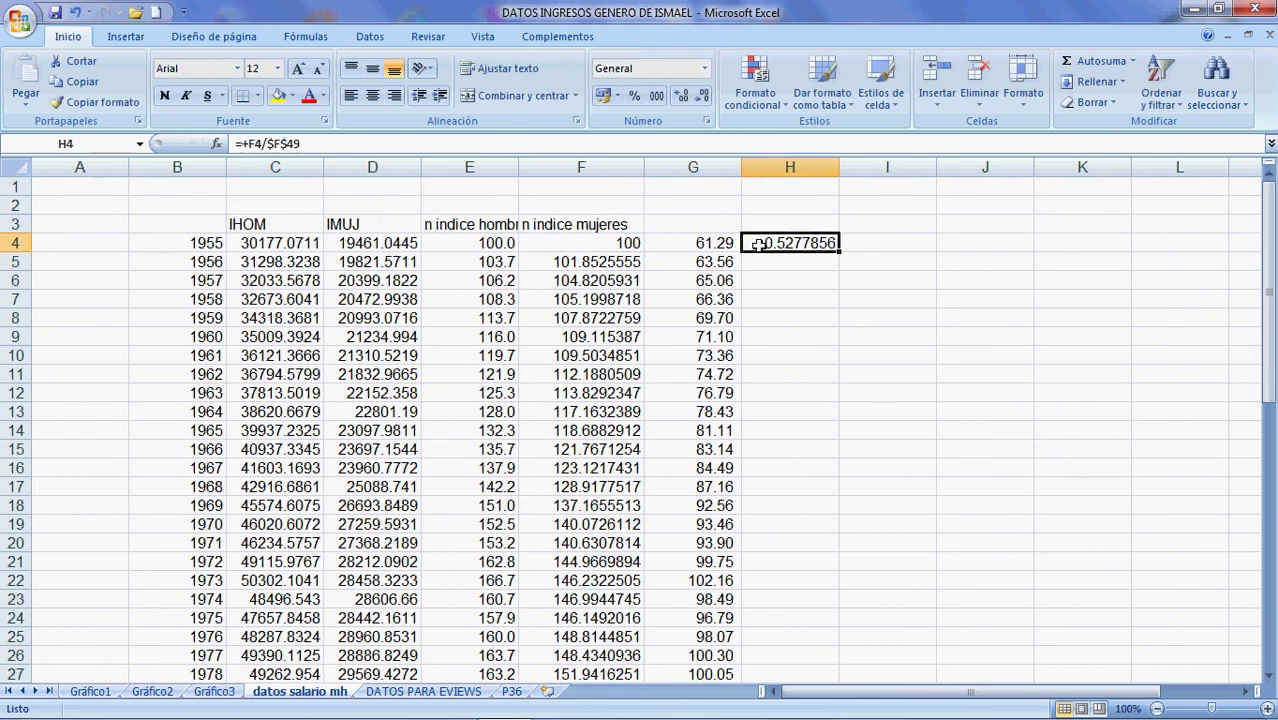
Enclose the division in H4 in parentheses and multiply it by 100, giving =+(F4/$F$49)*100
click(250, 144)
text(()
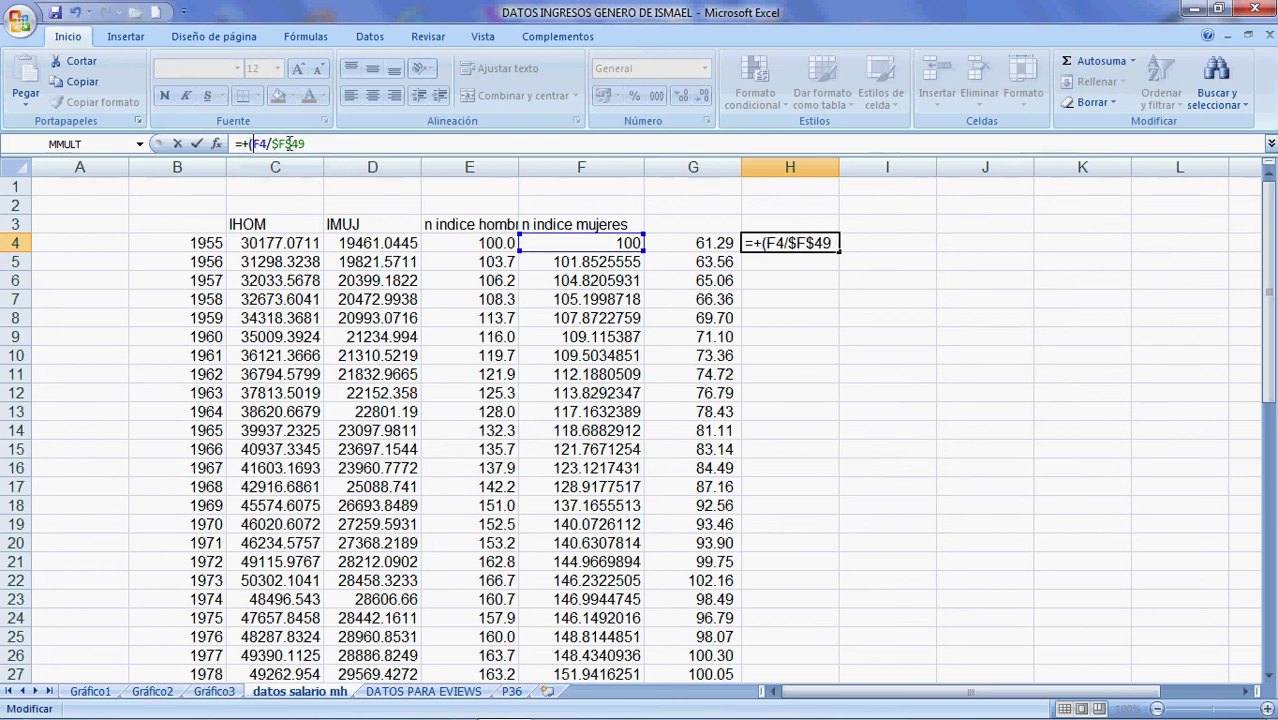
text()*100)
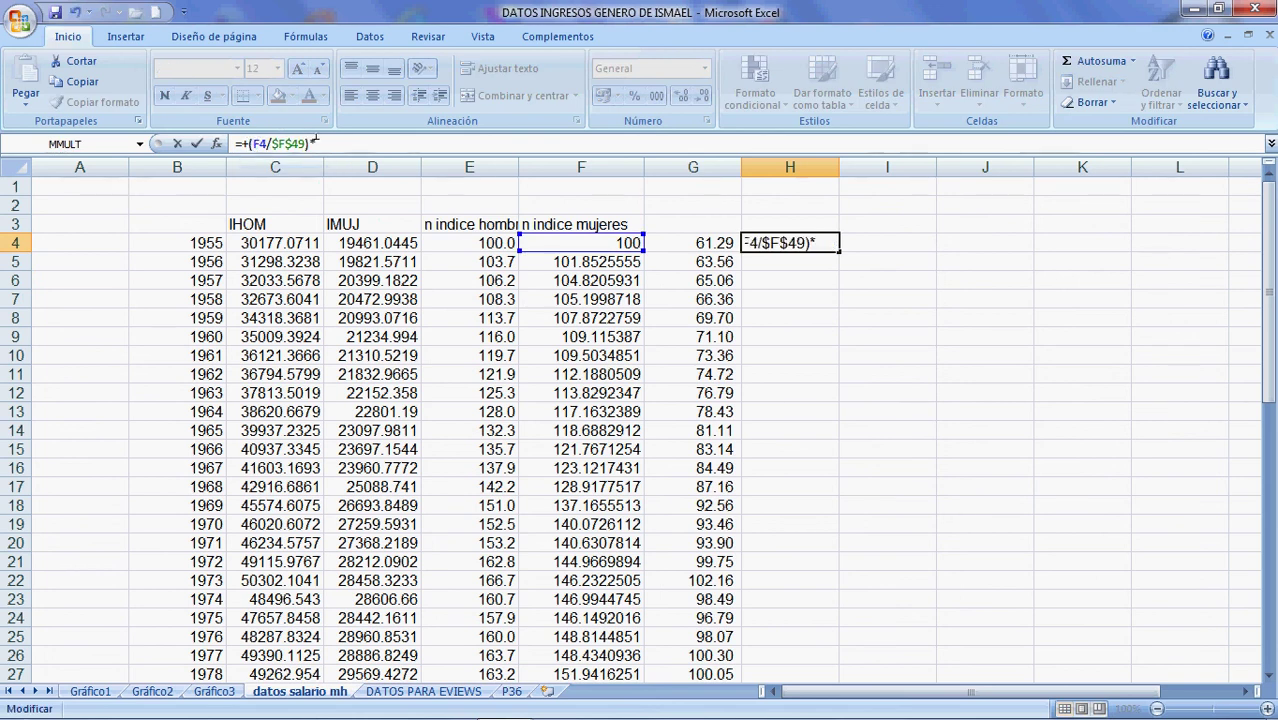
key(Return)
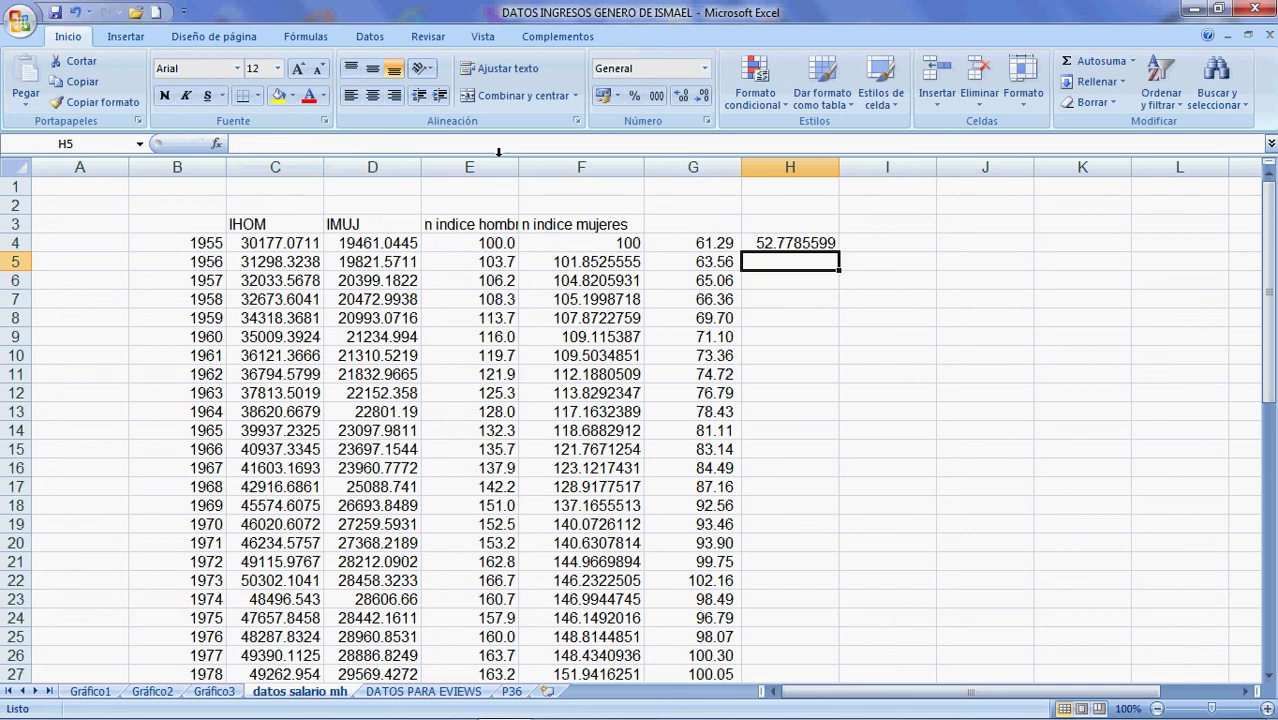
Fill the H4 formula down column H to the 2010 row and format the results in comma style with two decimals
click(775, 243)
double_click(840, 254)
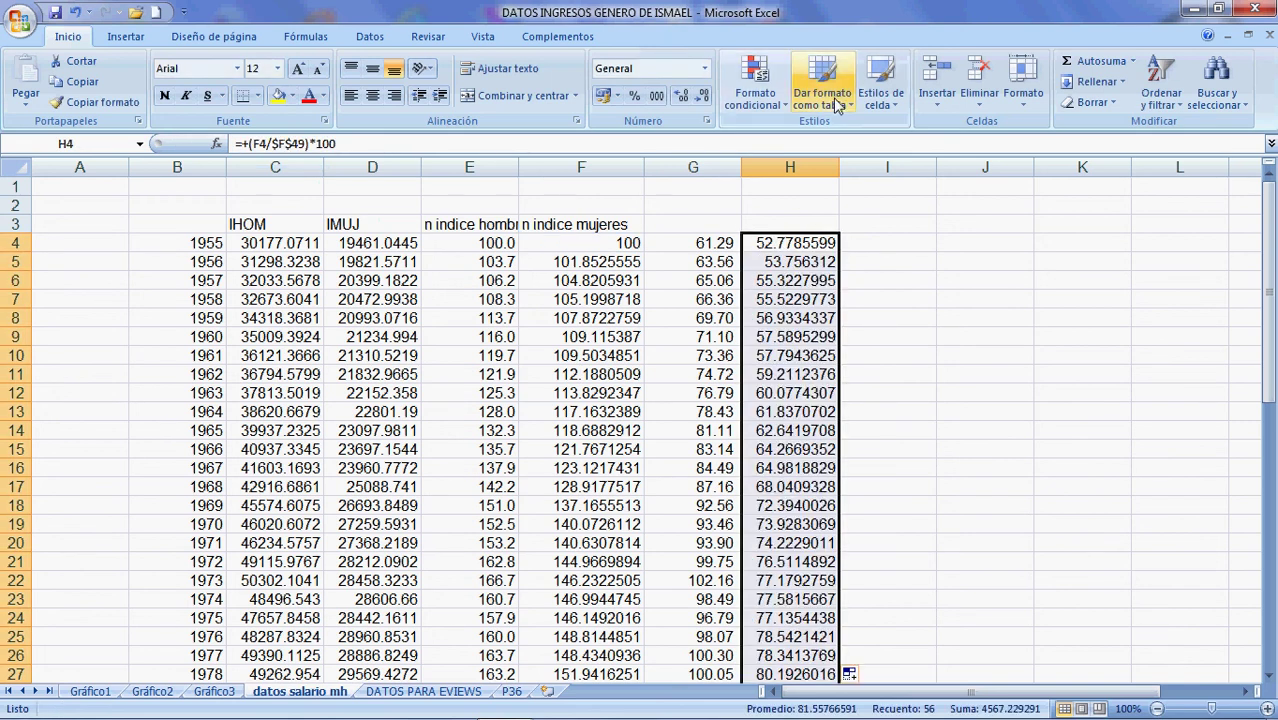
click(656, 95)
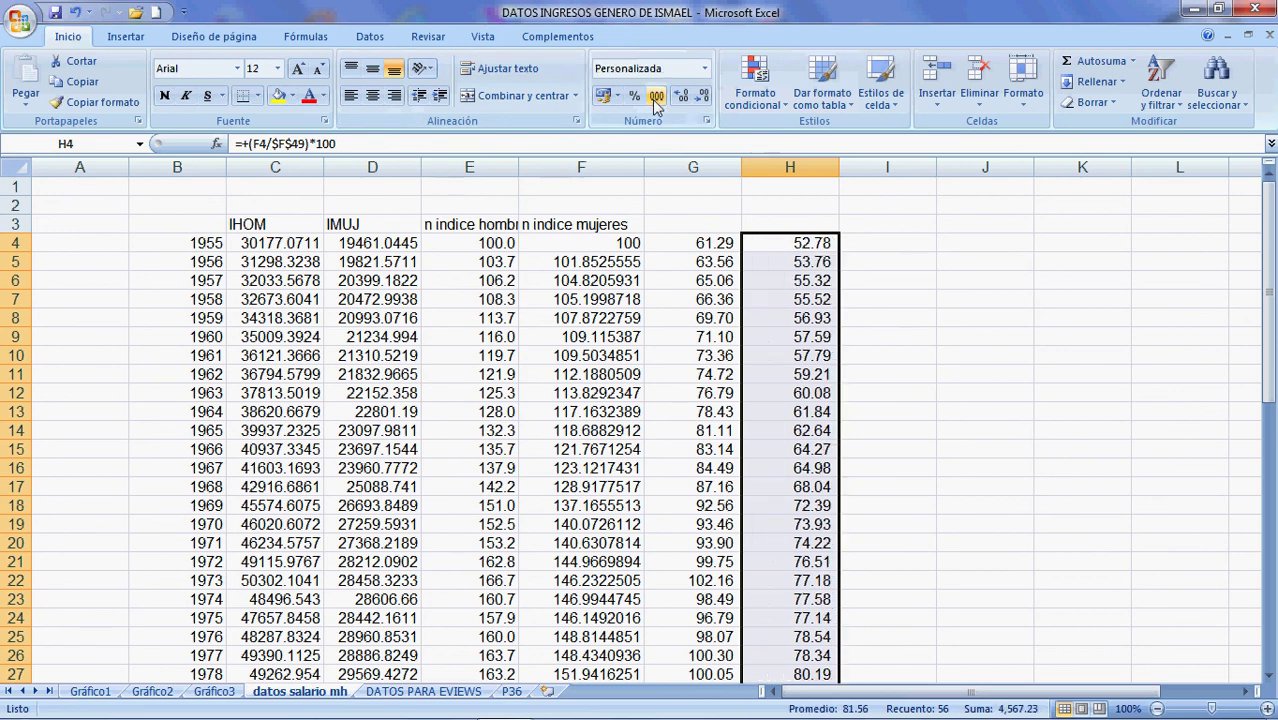
Label the rebased index columns ih2000 in G3 and im2000 in H3
click(693, 227)
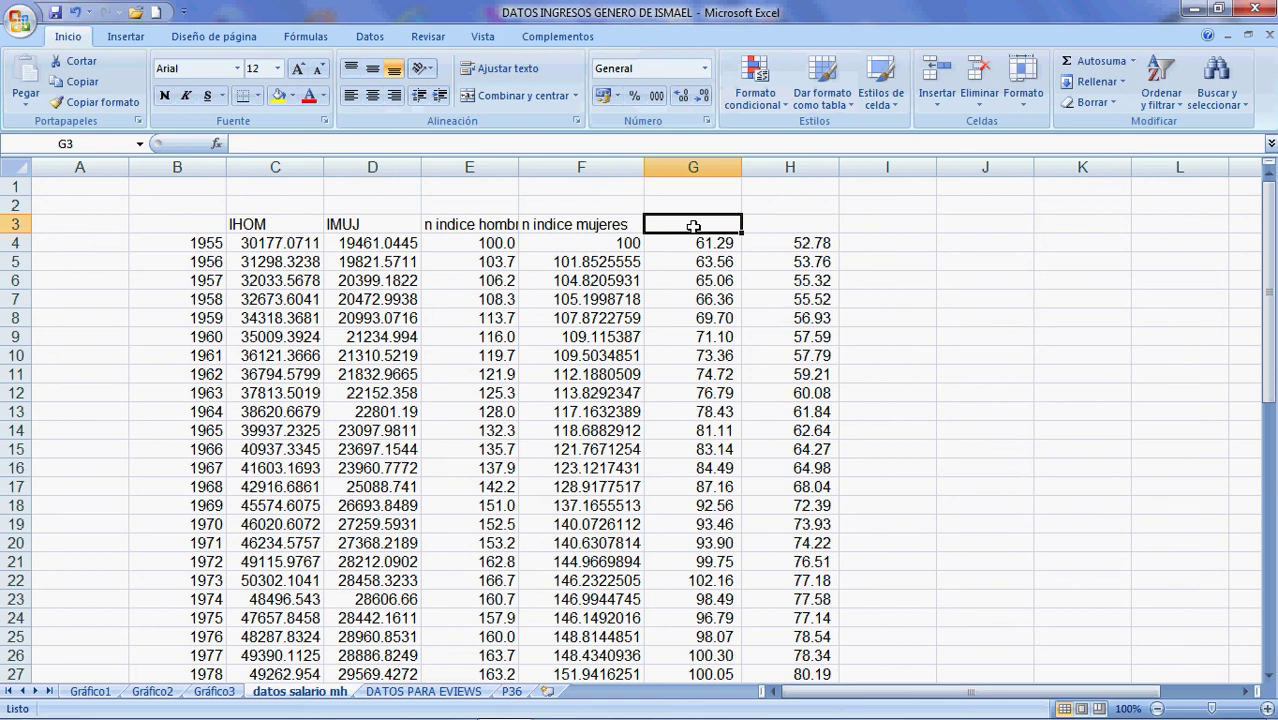
text(i)
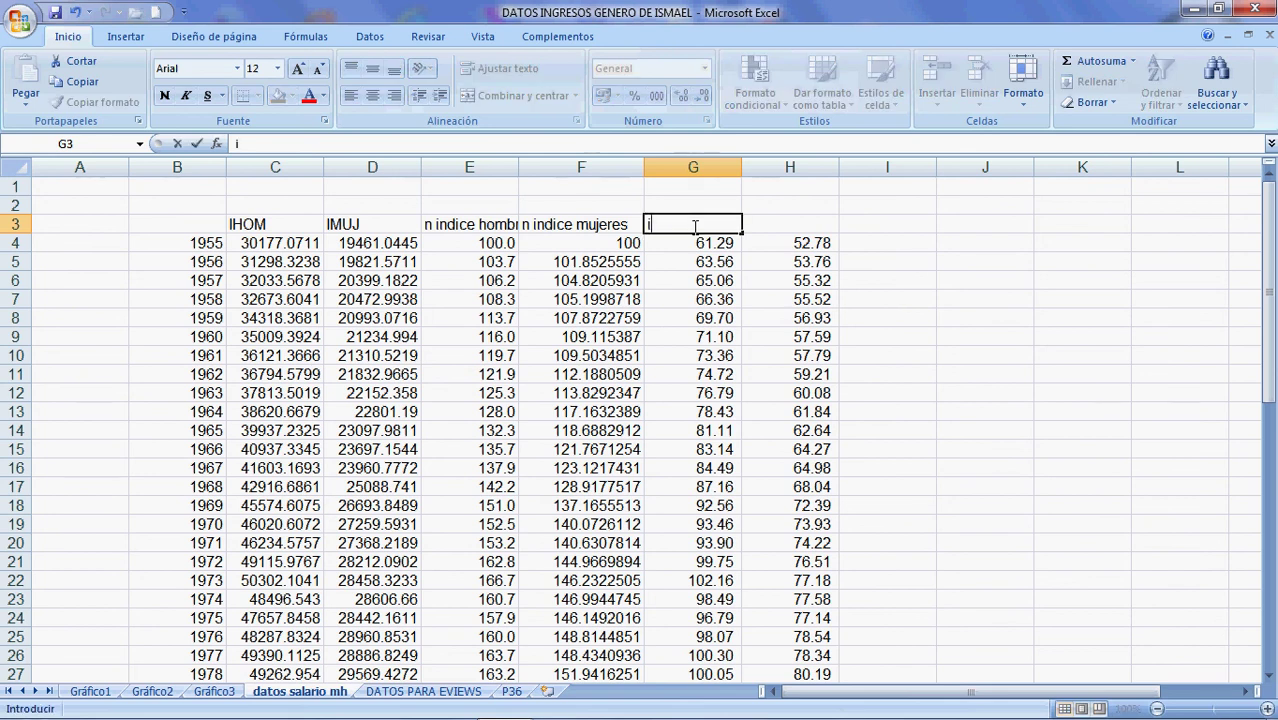
text(h2000)
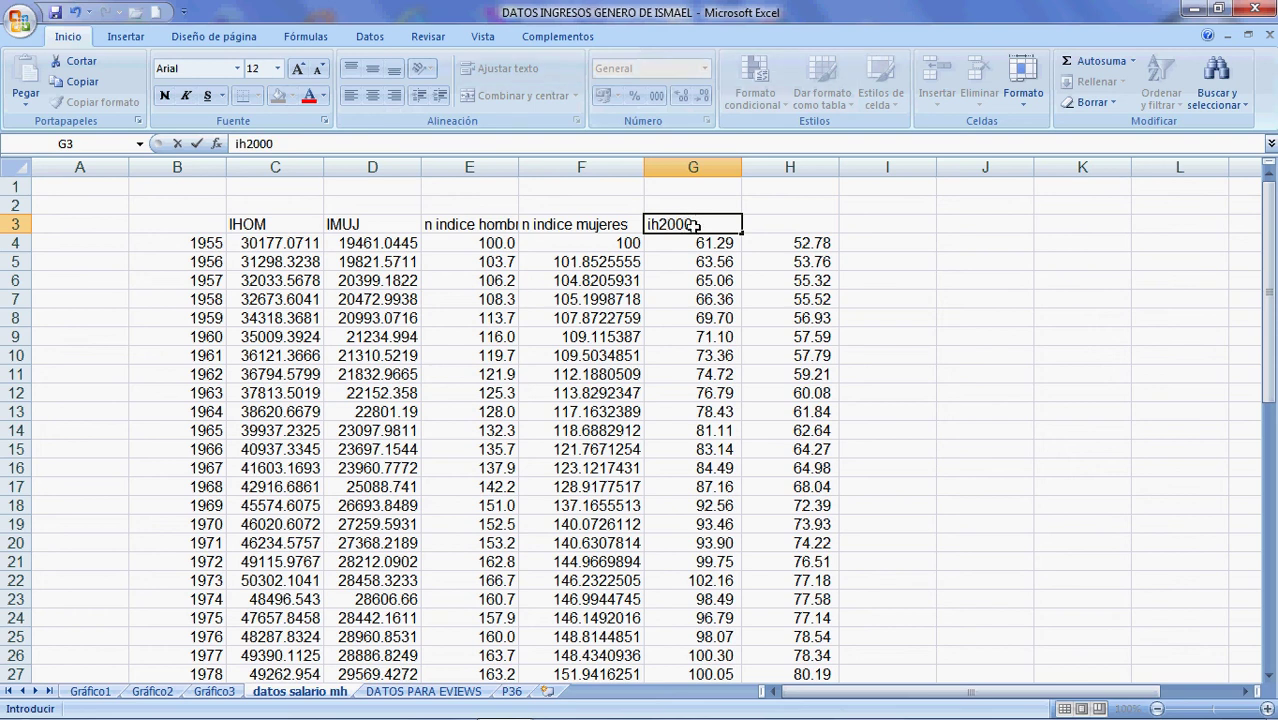
key(Tab)
text(im)
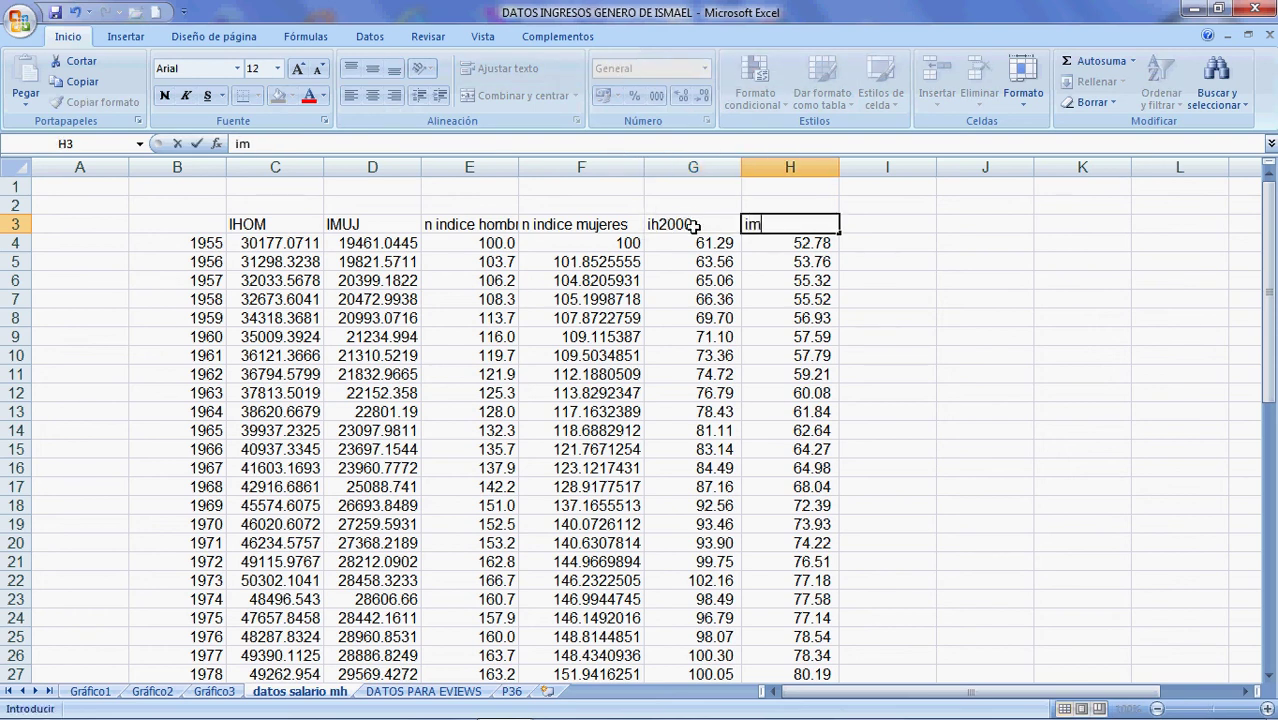
text(2000)
key(Return)
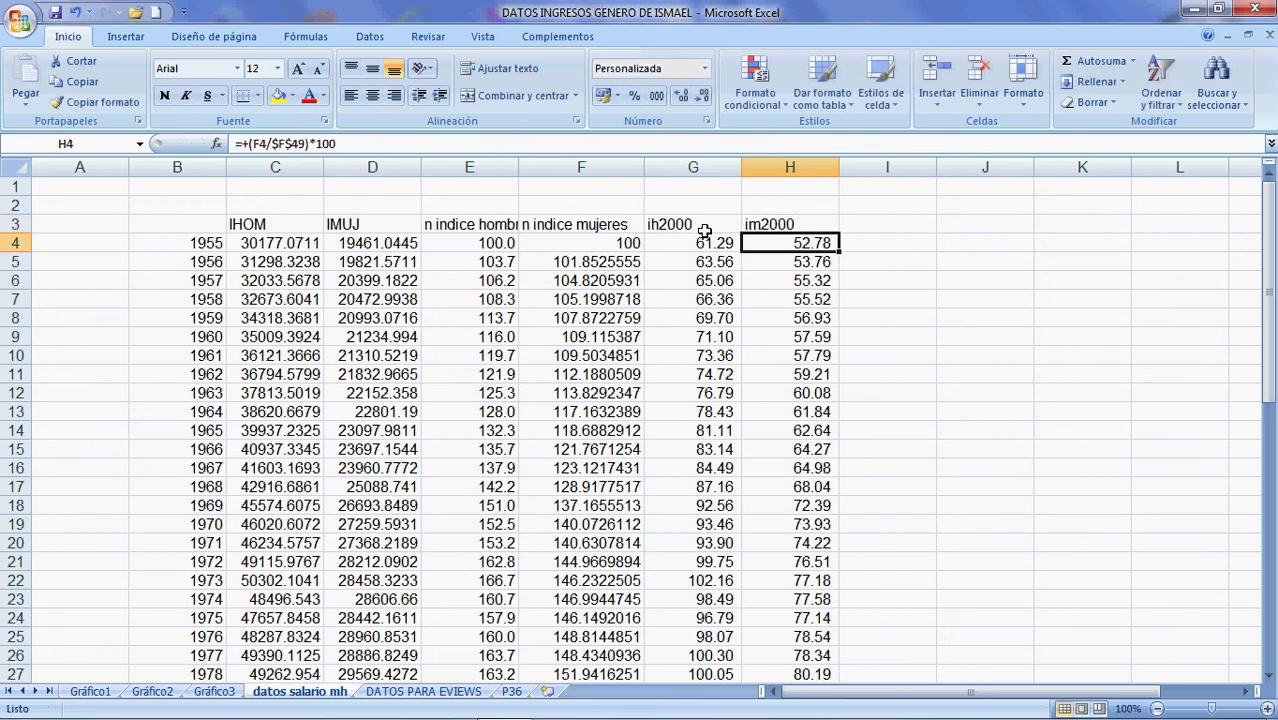
Insert a chart sheet from the years in B3:B59 together with the ih2000 and im2000 columns in G3:H59
drag(180, 243, 171, 638)
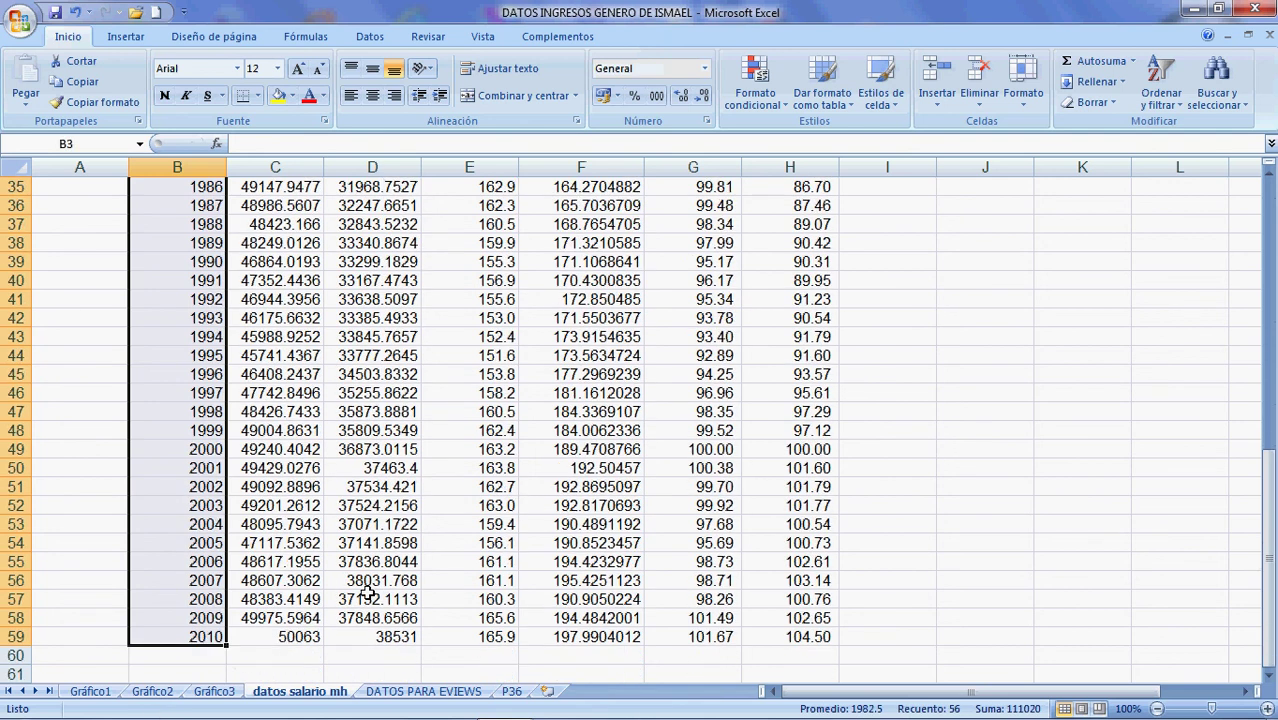
scroll(572, 548, up, 12)
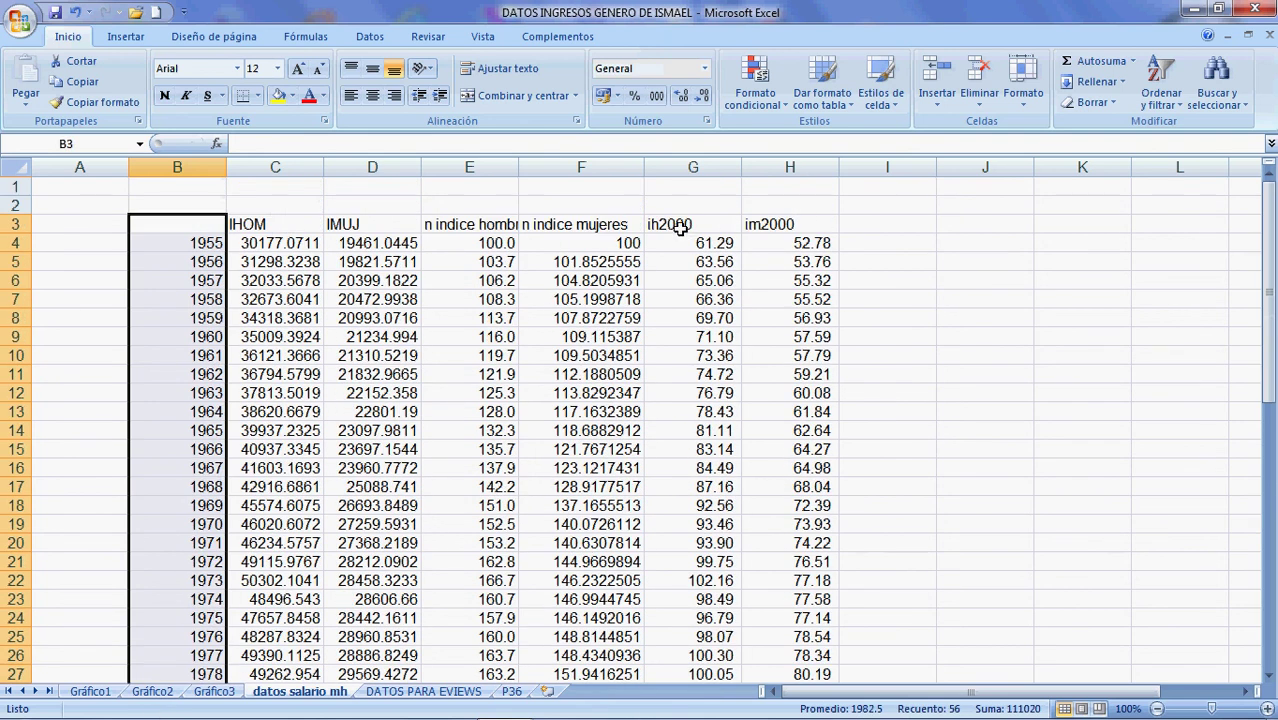
drag(680, 224, 771, 655)
right_click(262, 692)
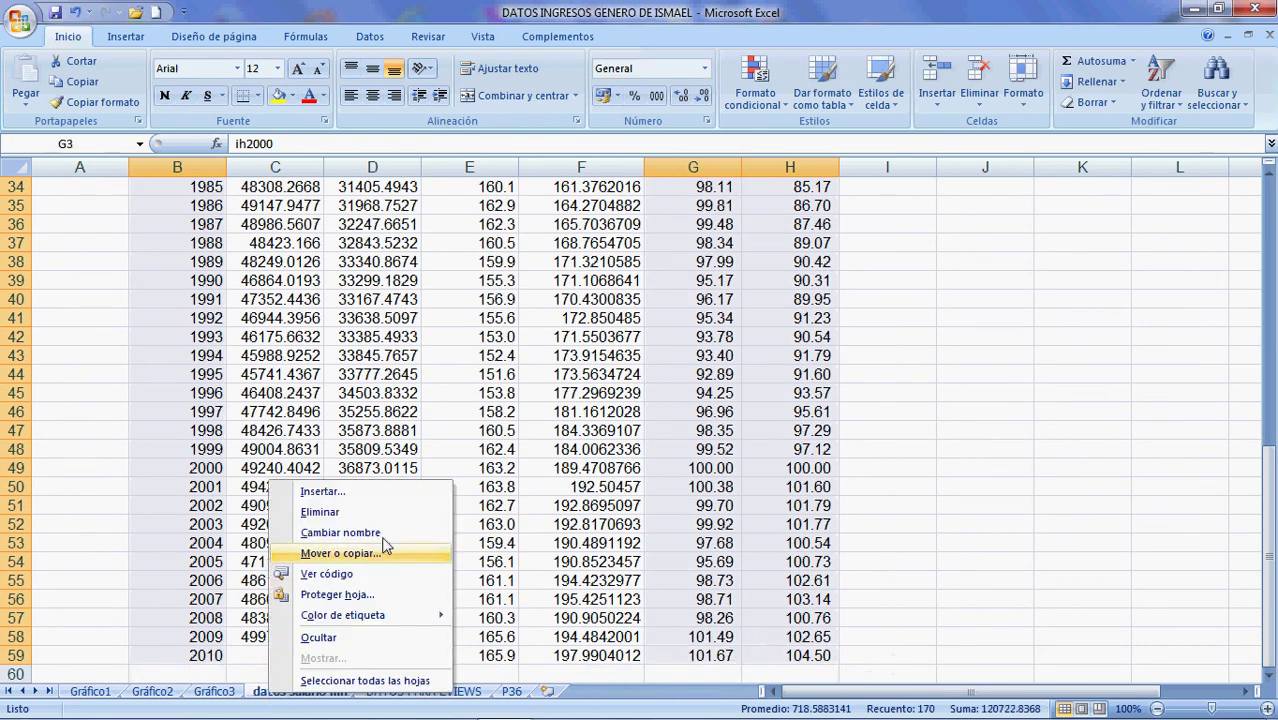
click(340, 491)
click(234, 410)
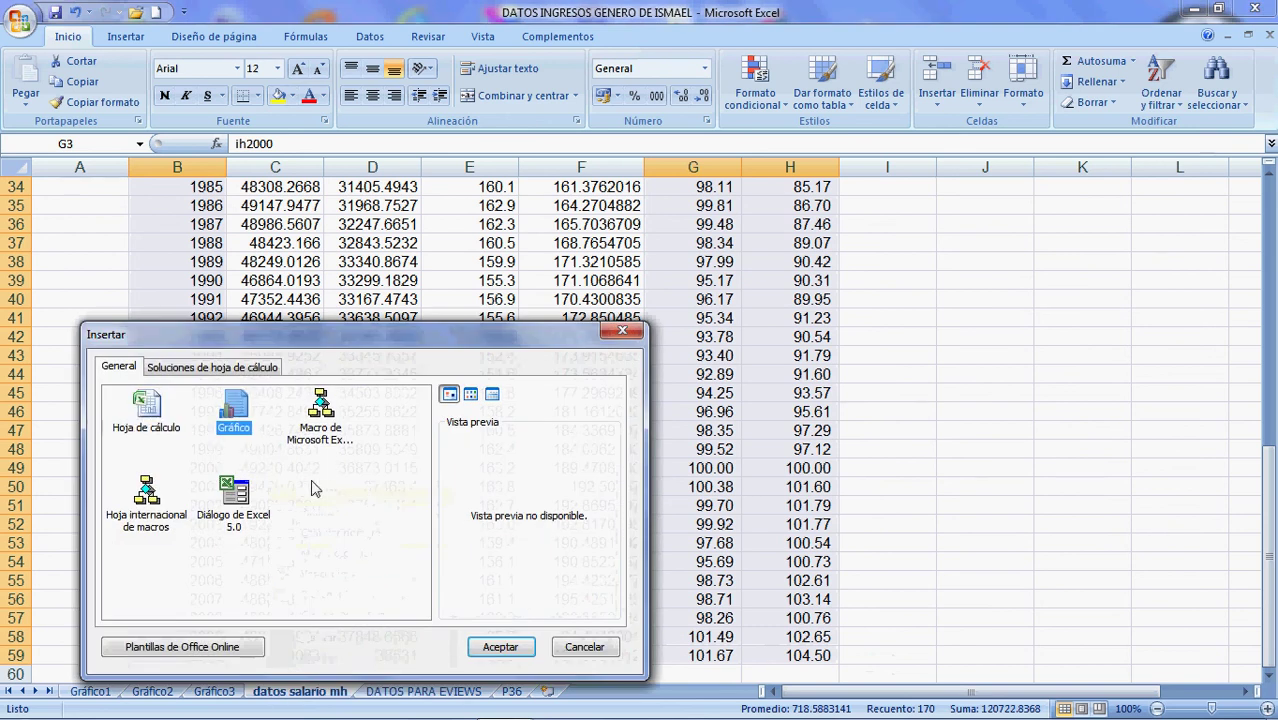
click(497, 647)
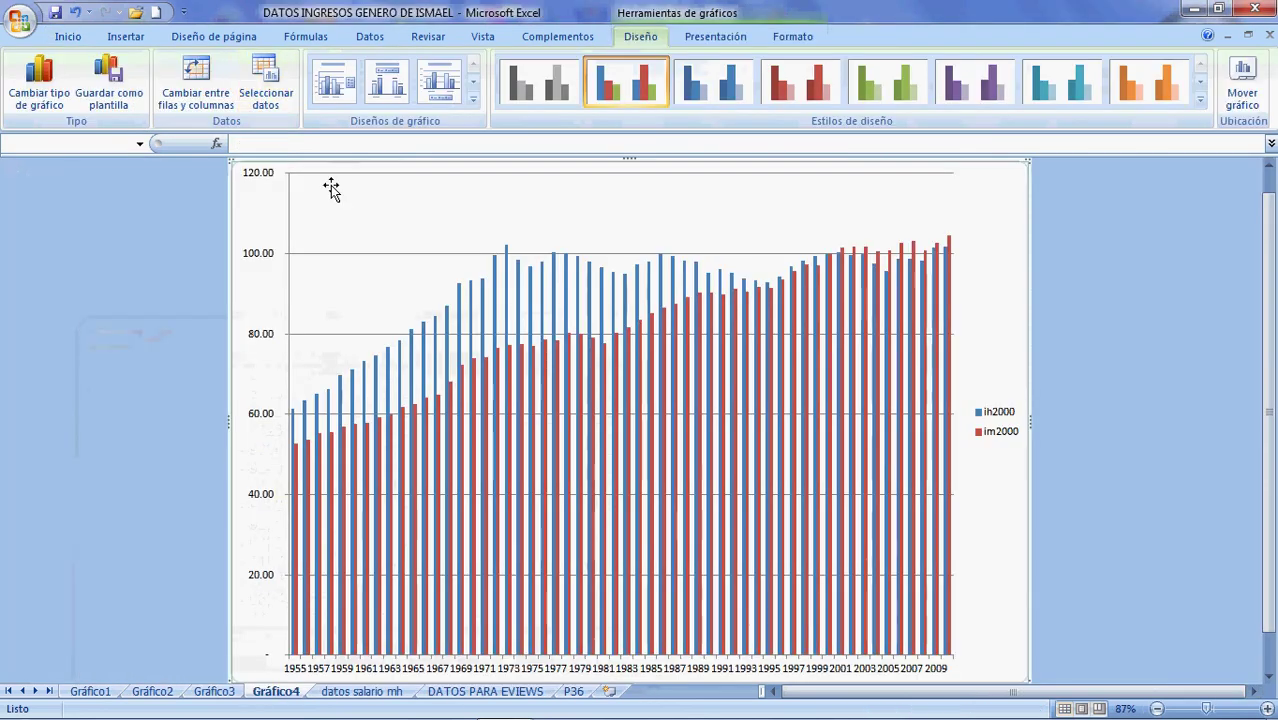
Change the new ih2000 and im2000 column chart to a line chart
right_click(349, 205)
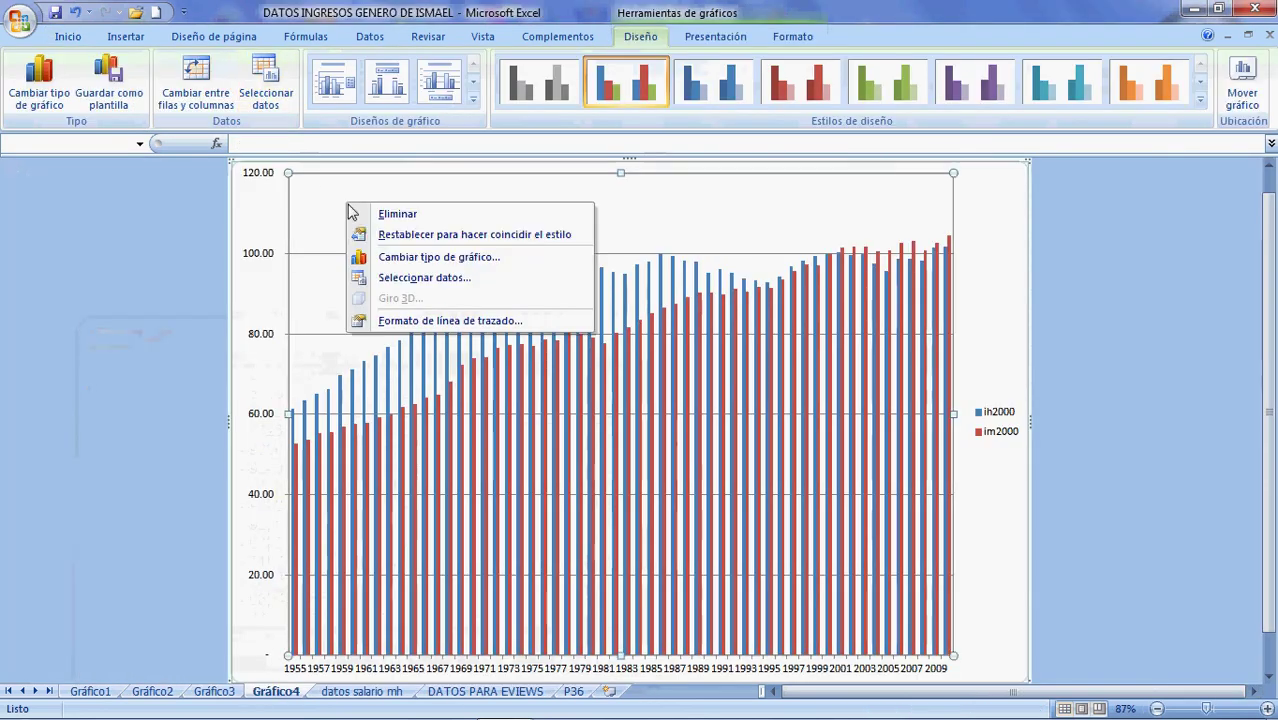
click(445, 257)
double_click(829, 322)
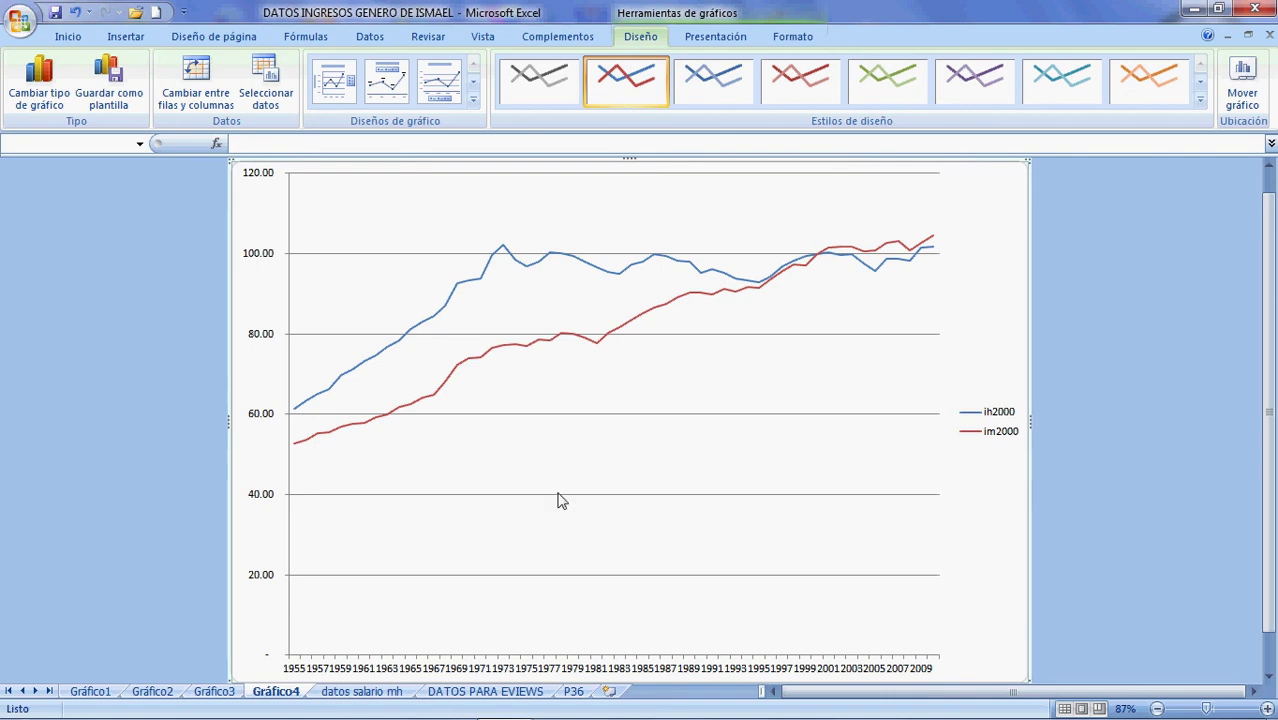
Move the whole legend inside the plot area below the lines and widen the plot area to fill the freed space
click(995, 436)
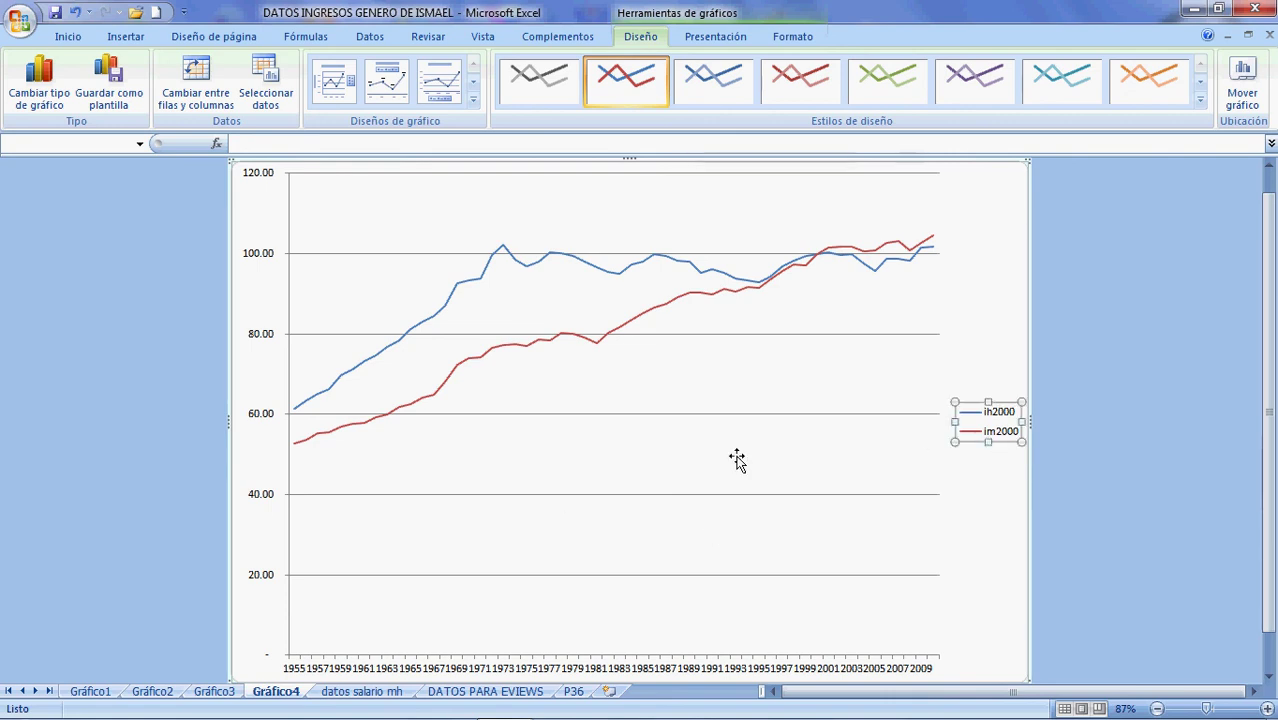
click(985, 433)
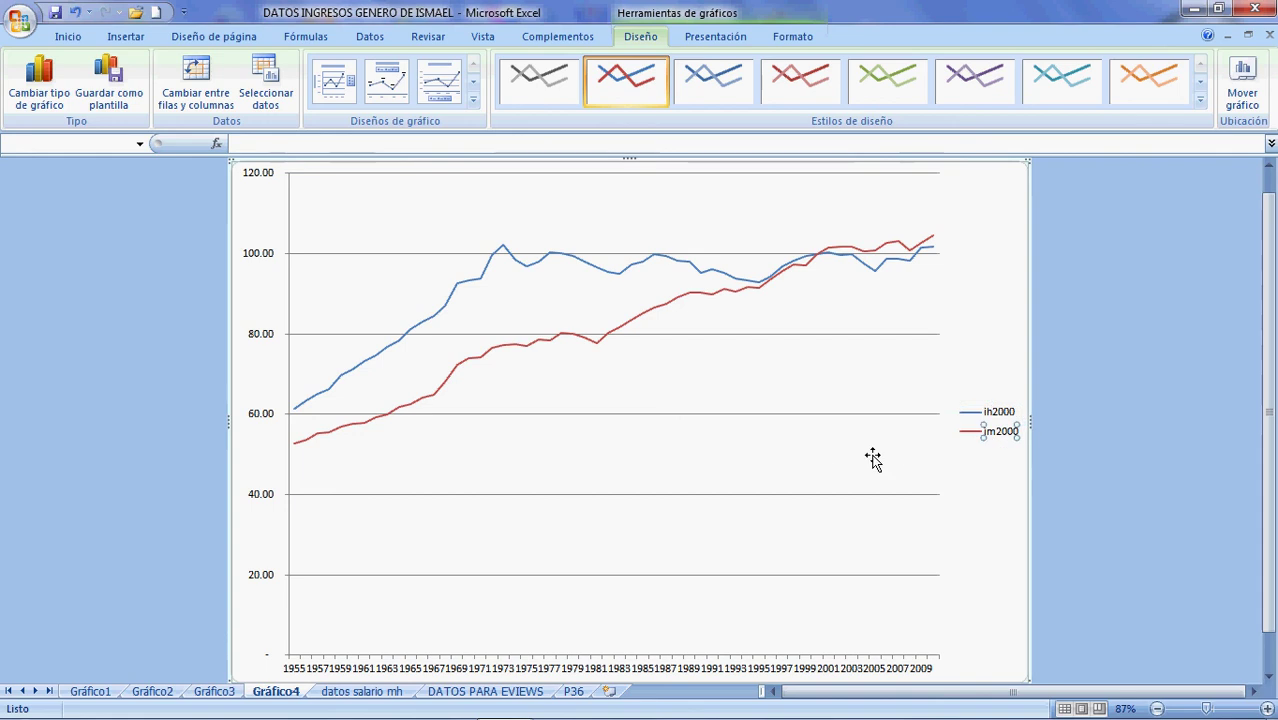
click(969, 424)
click(776, 420)
click(980, 416)
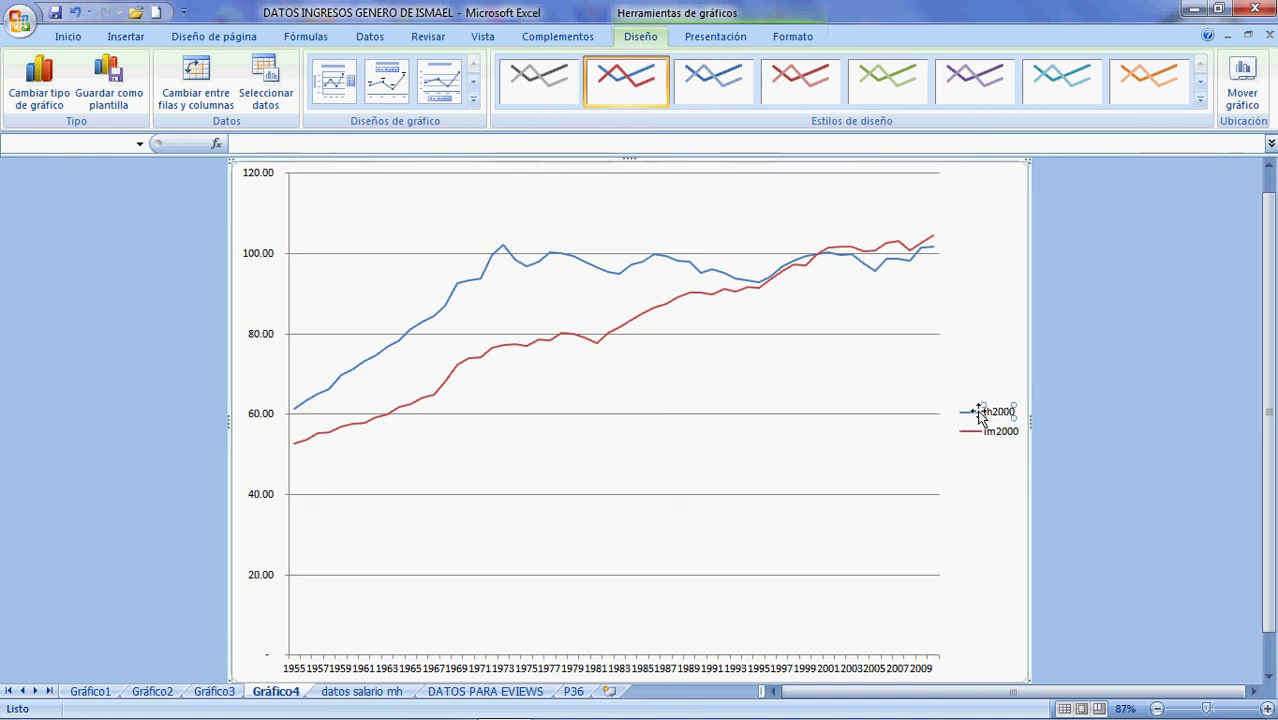
click(966, 414)
drag(970, 406, 808, 372)
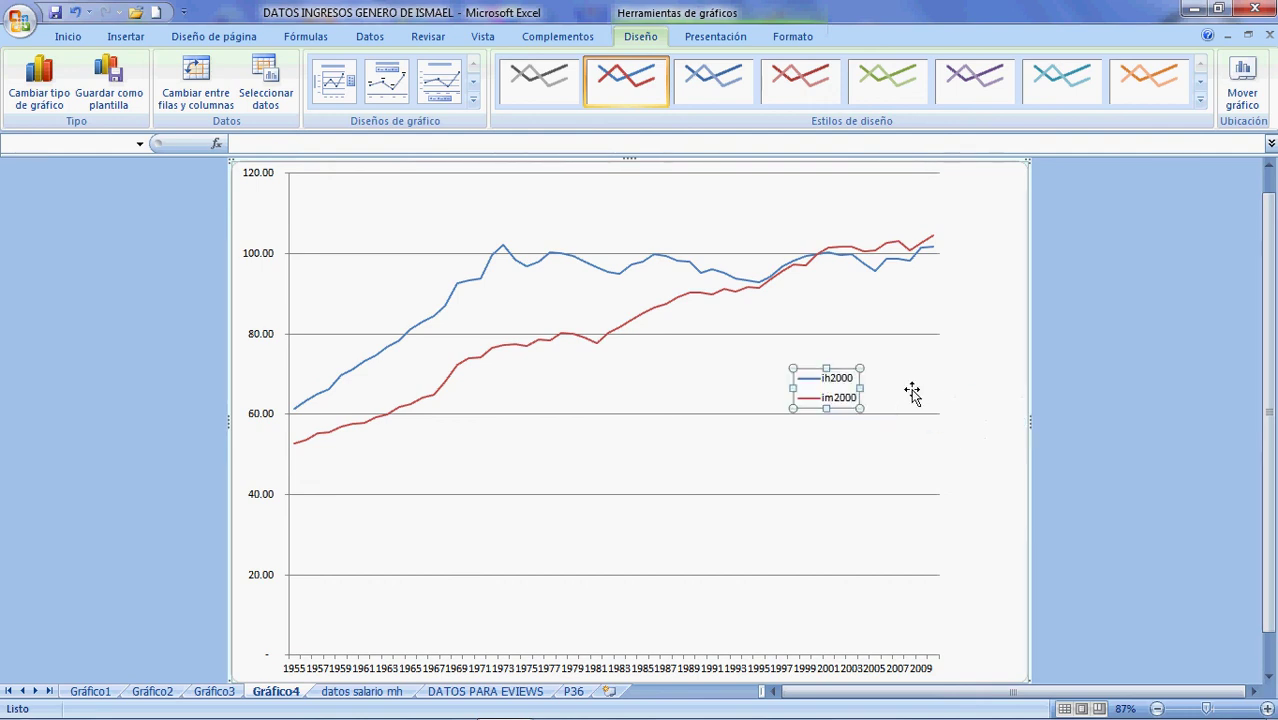
click(912, 393)
drag(940, 413, 1016, 428)
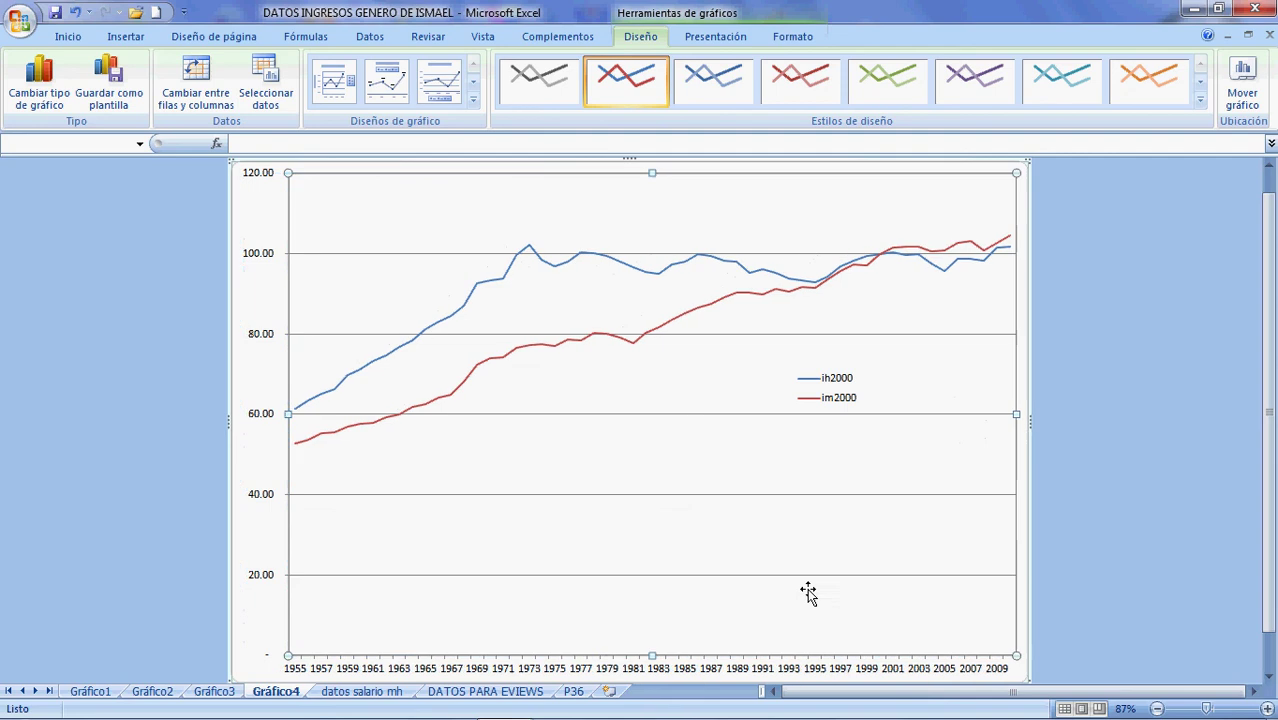
Compare the 1955-based index chart in Gráfico3 with the 2000-based chart in Gráfico4, checking the starting, 2000 and recent points
click(227, 693)
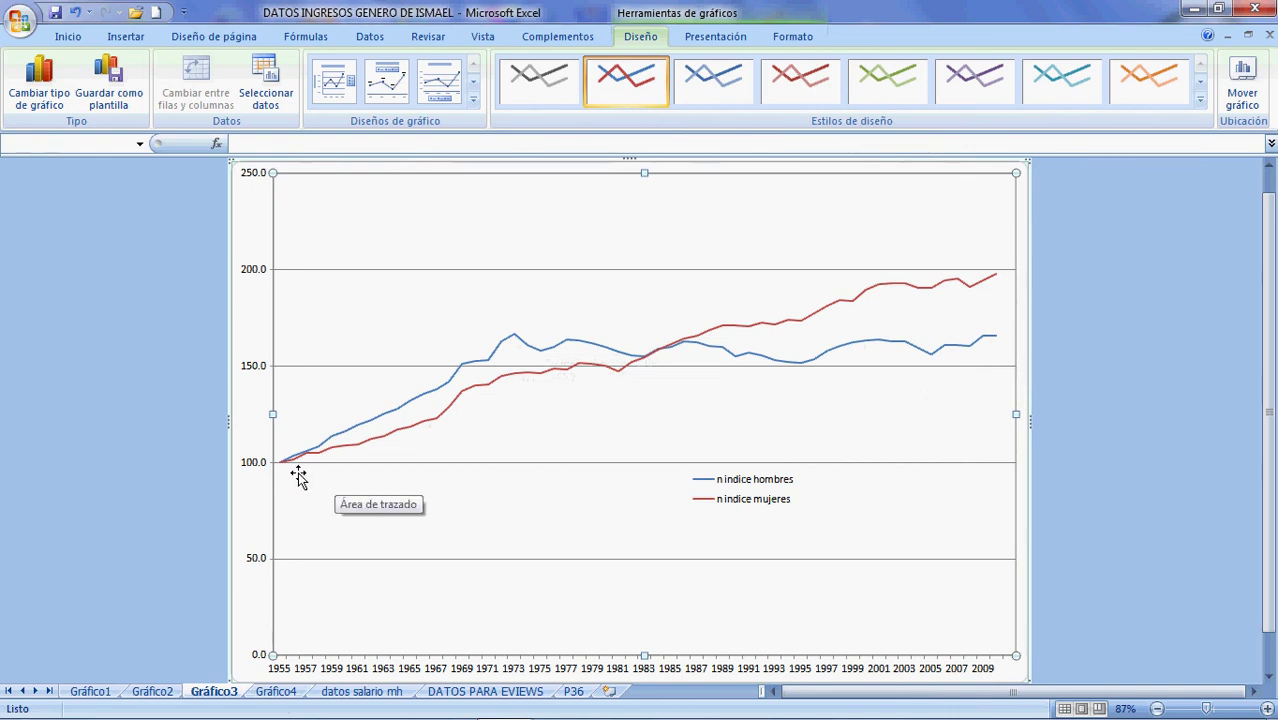
mouse_move(972, 298)
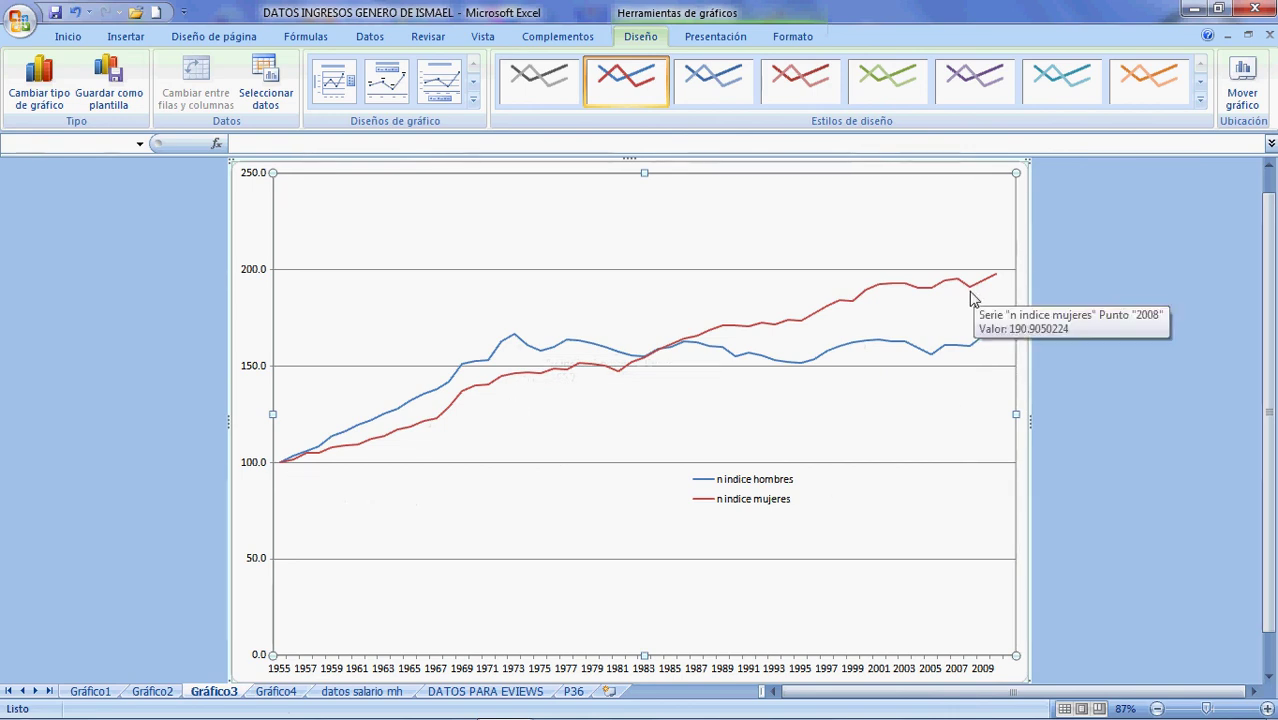
click(284, 692)
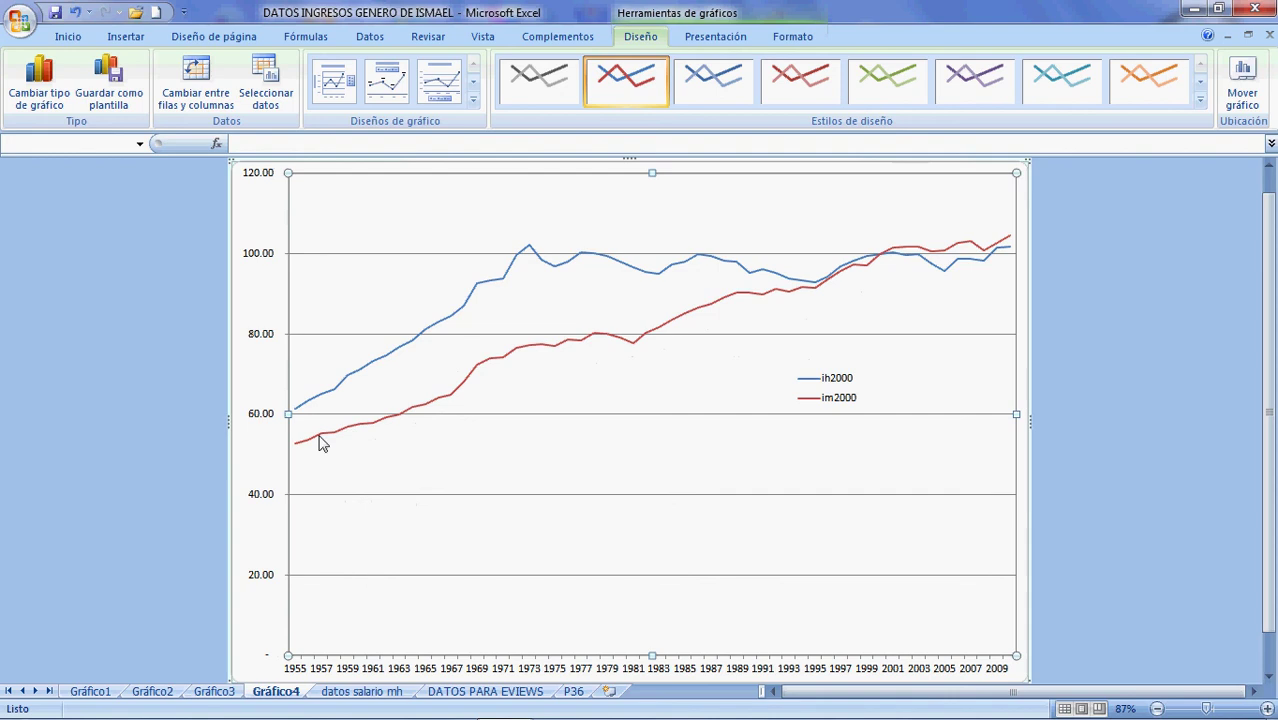
mouse_move(304, 420)
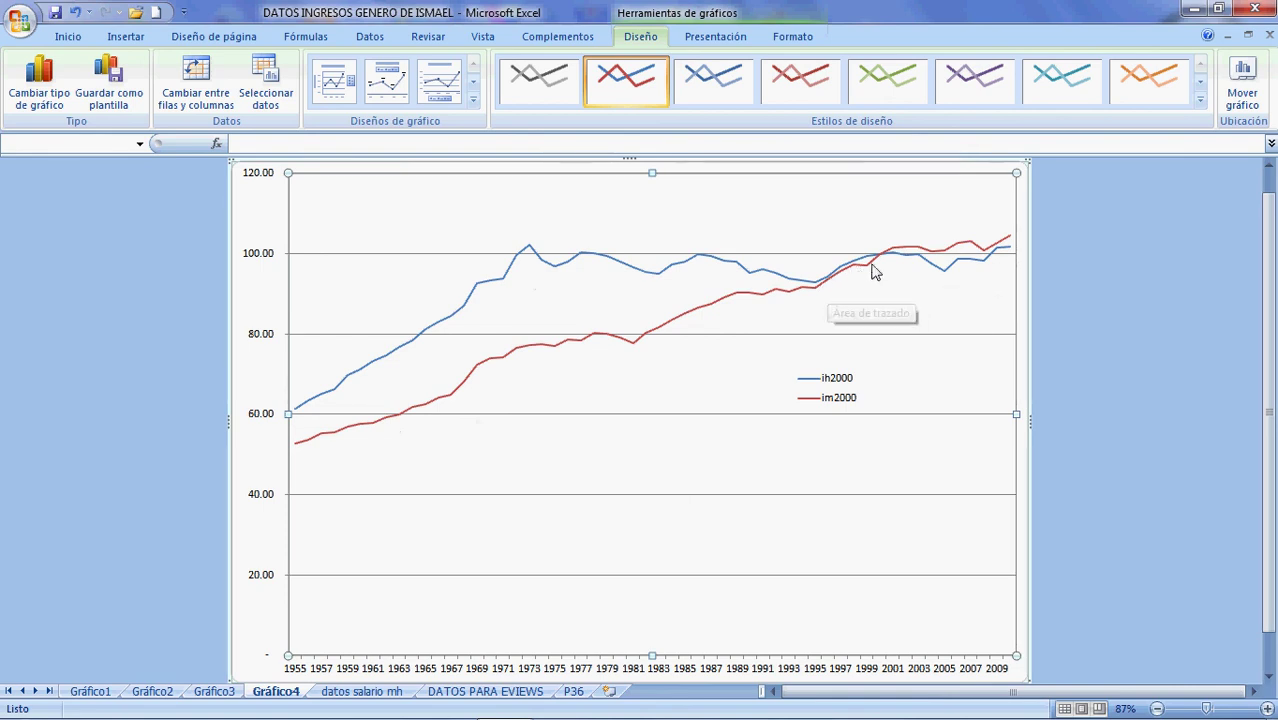
mouse_move(879, 263)
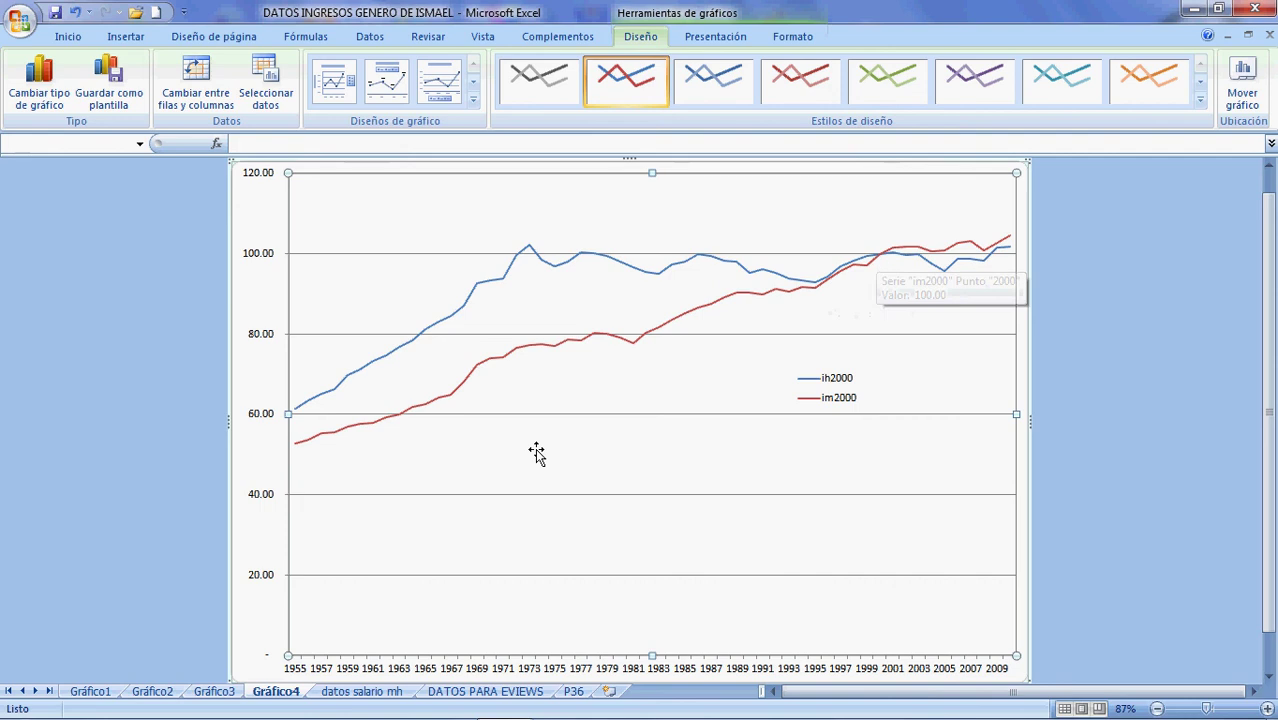
click(226, 695)
On the datos salario mh sheet, enter a formula in I4 dividing the ih2000 value in G4 by the absolute reference $G$4
click(347, 698)
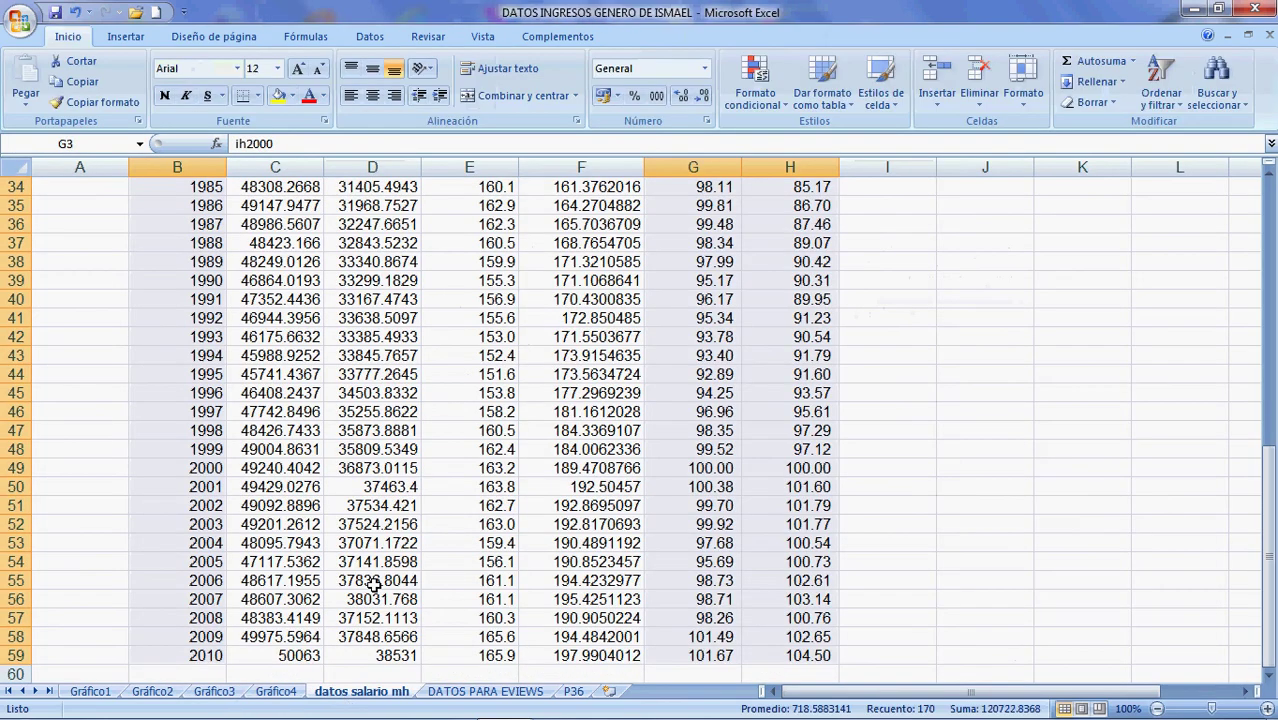
scroll(373, 585, up, 11)
click(865, 243)
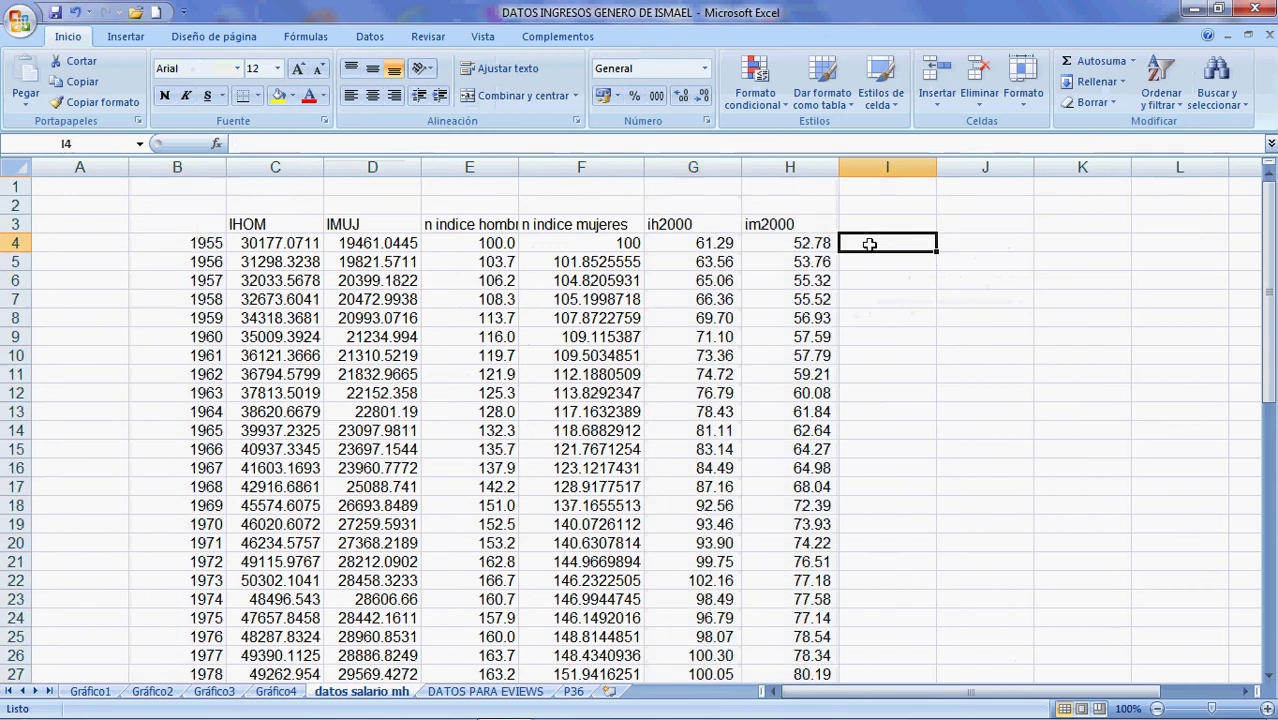
text(+)
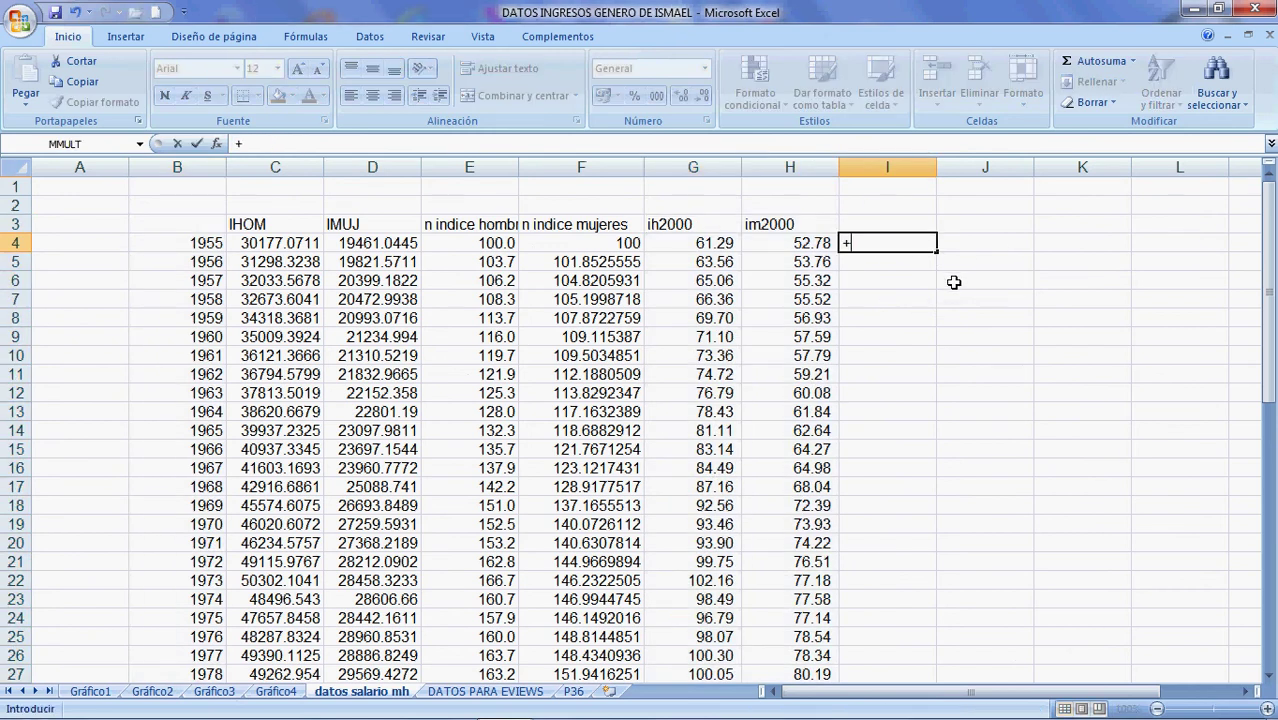
click(722, 248)
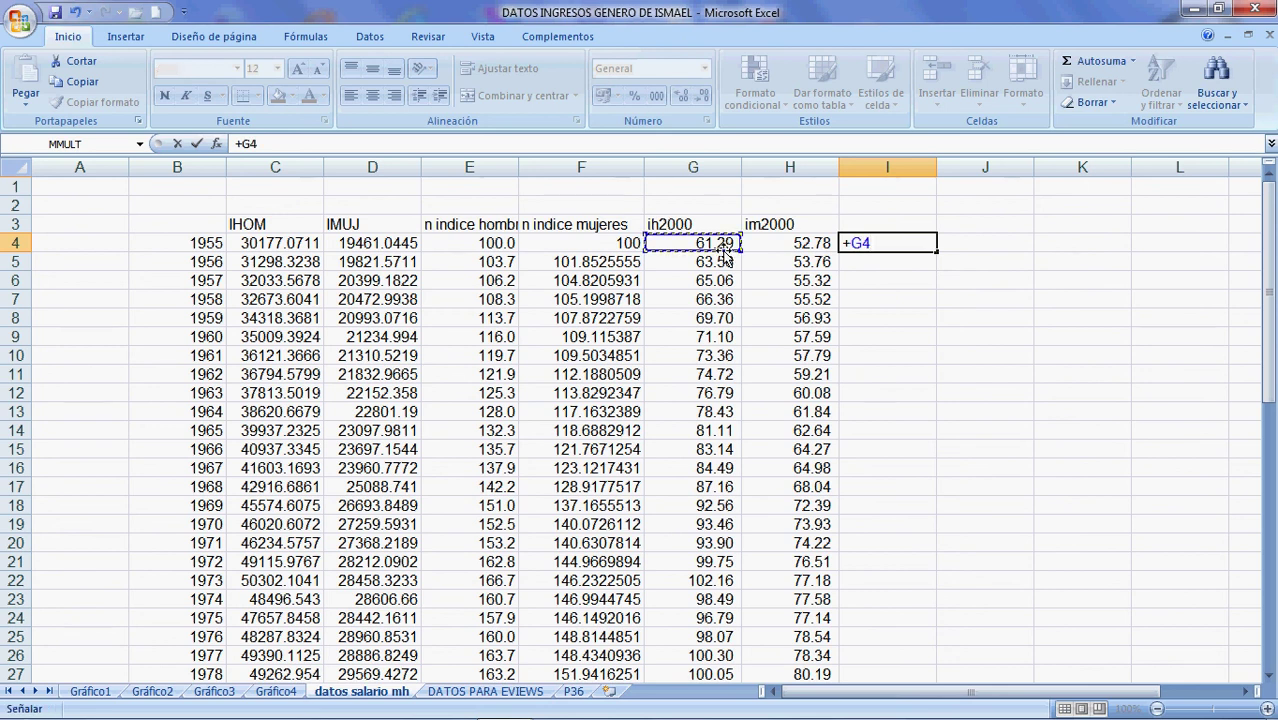
text(/)
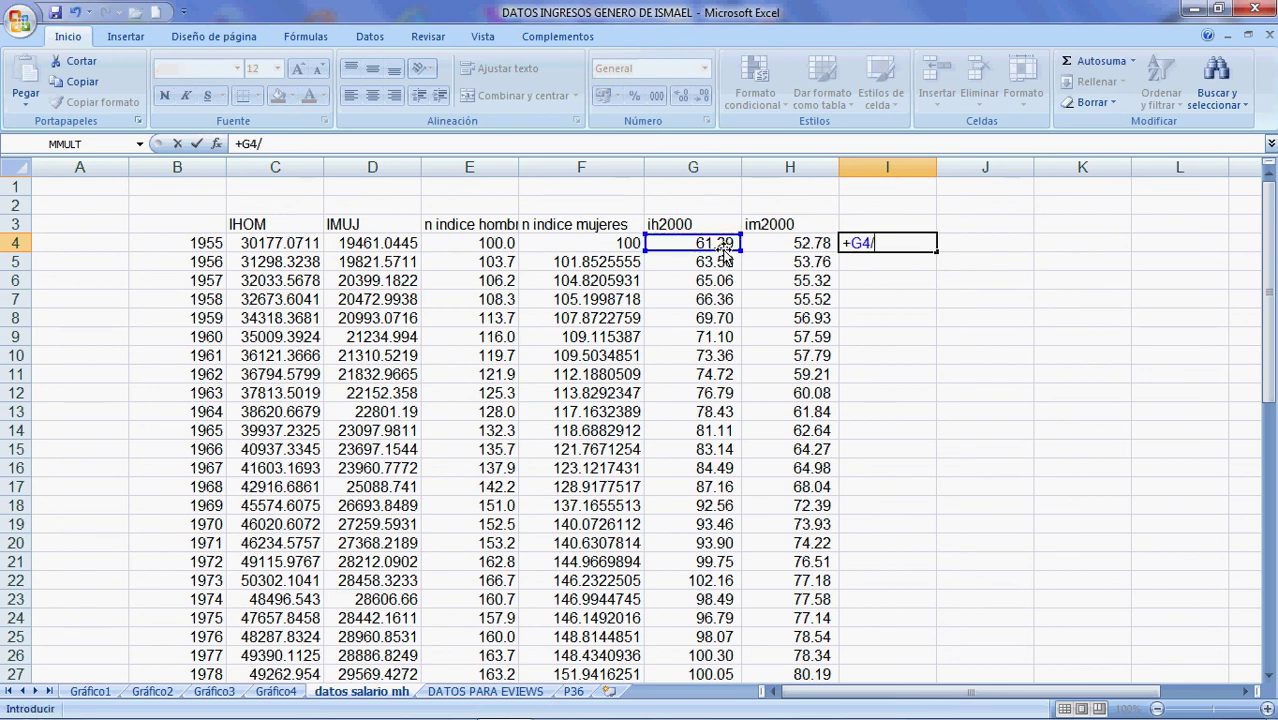
click(663, 242)
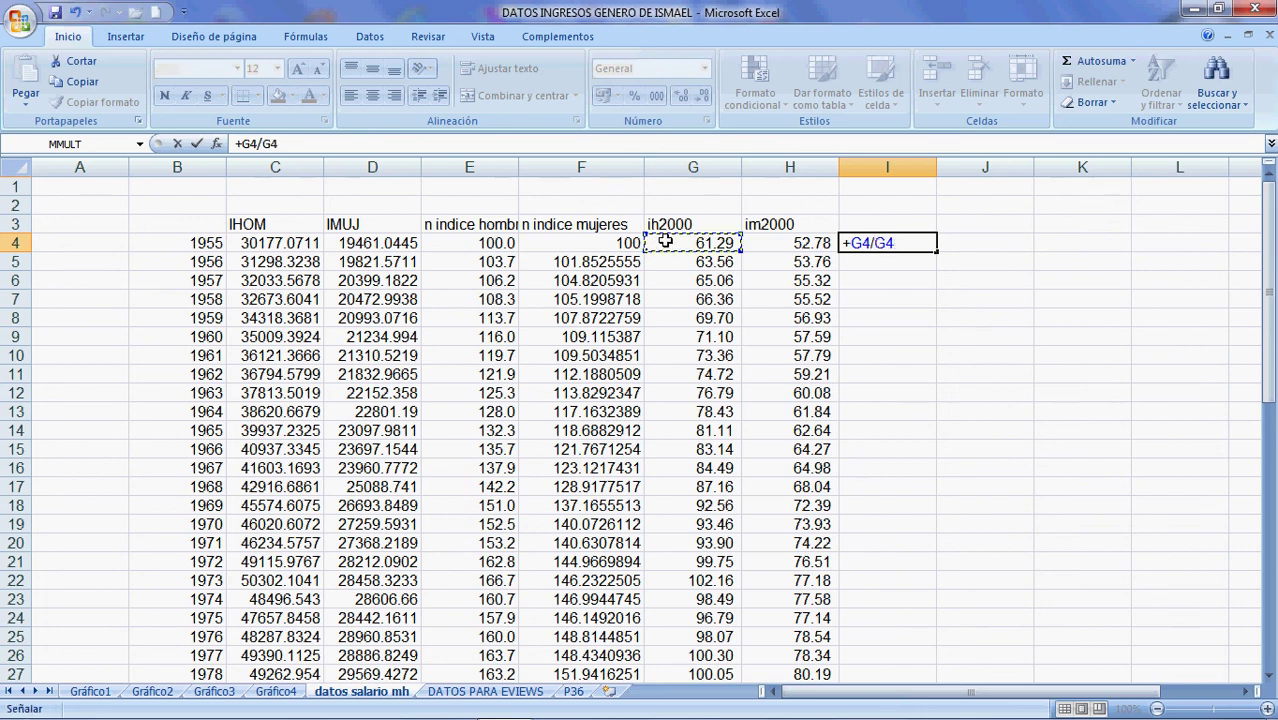
key(F4)
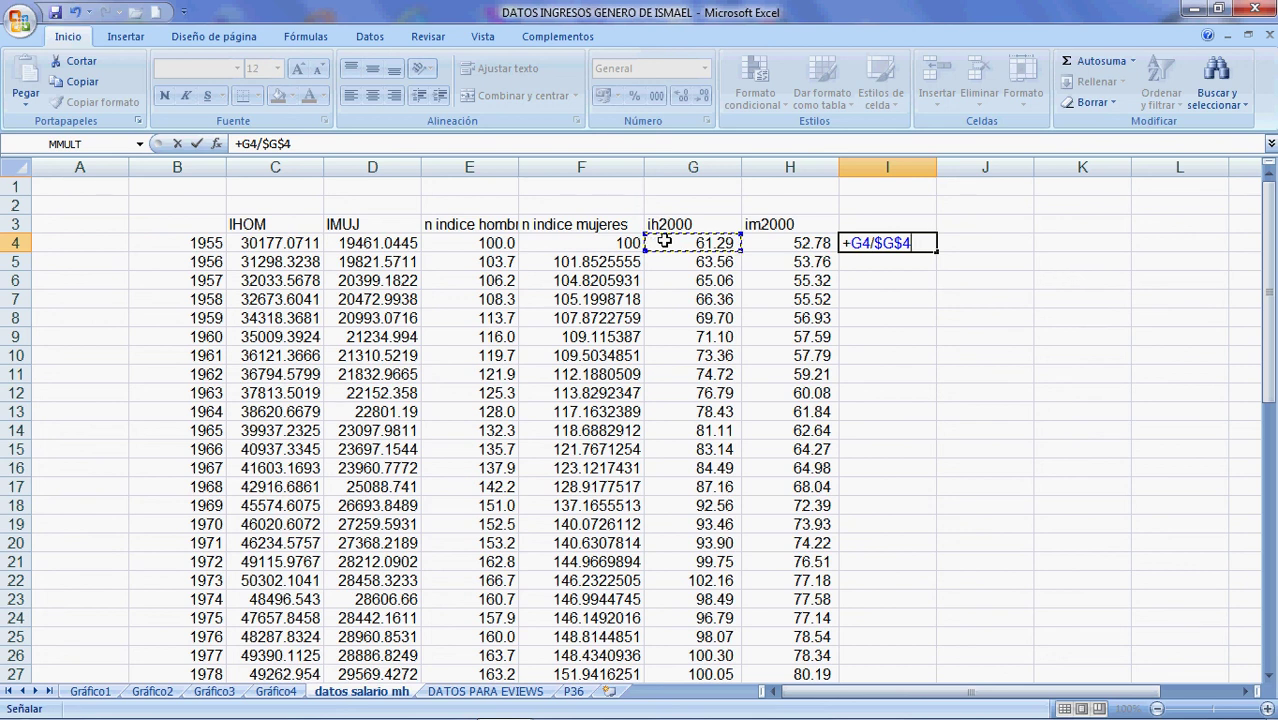
key(F4)
key(Return)
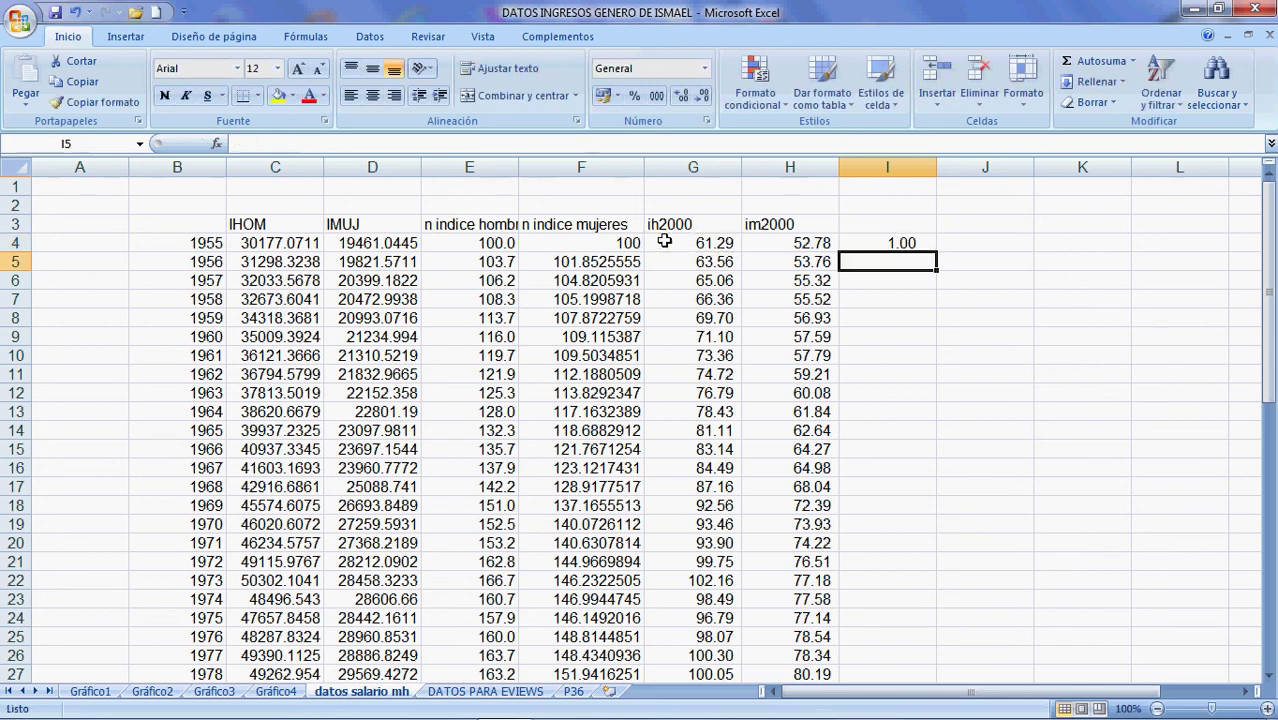
Enclose the division in I4's formula in parentheses and multiply it by 100, giving =+(G4/G$4)*100
click(850, 246)
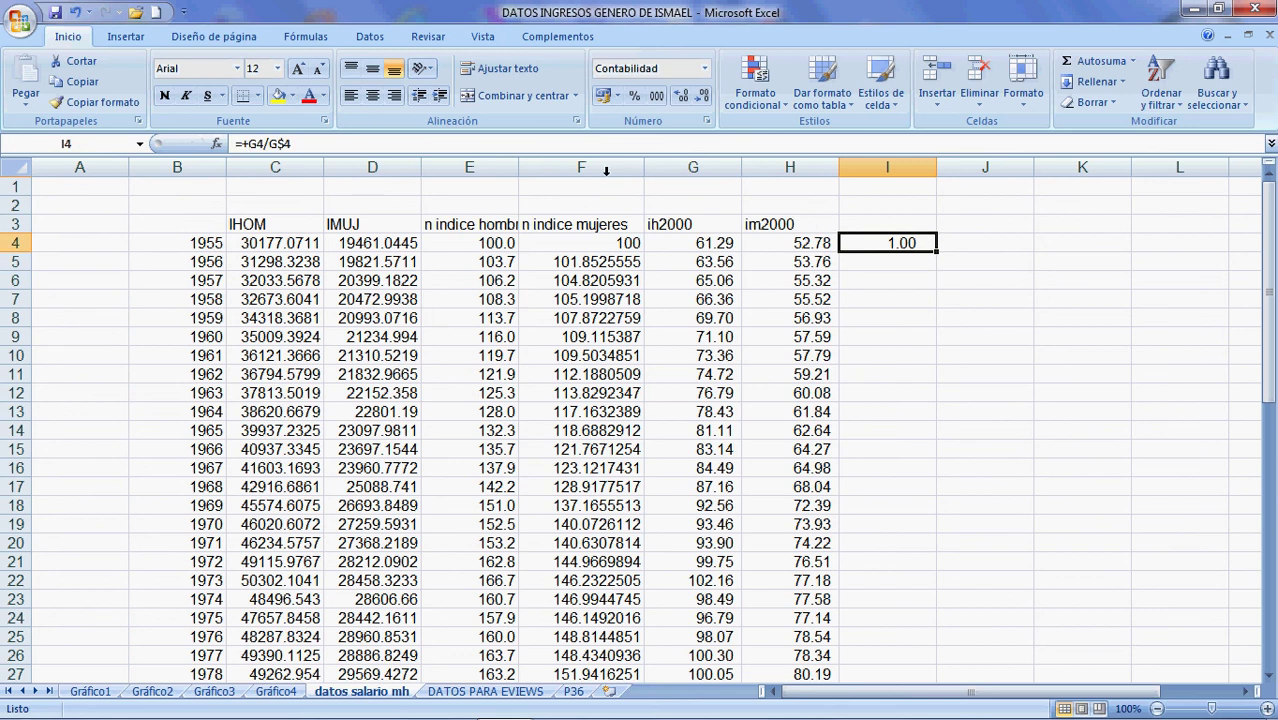
click(248, 144)
text(()
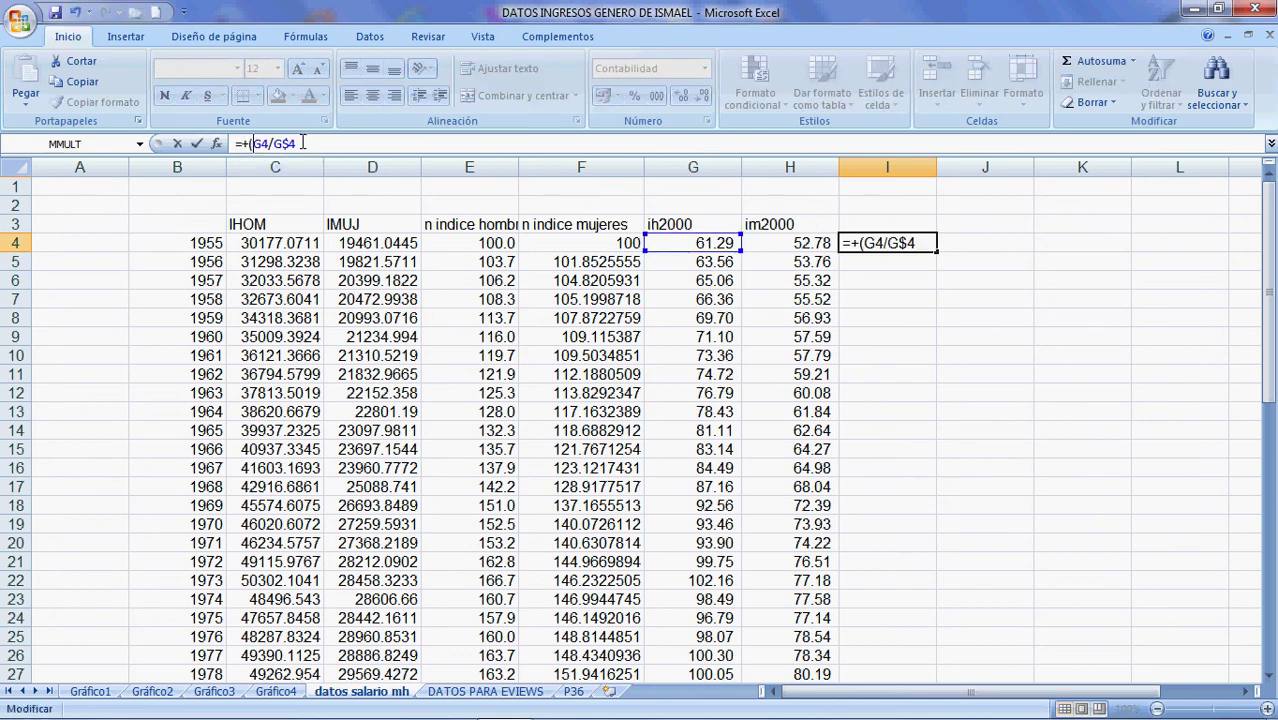
click(306, 144)
text()*100)
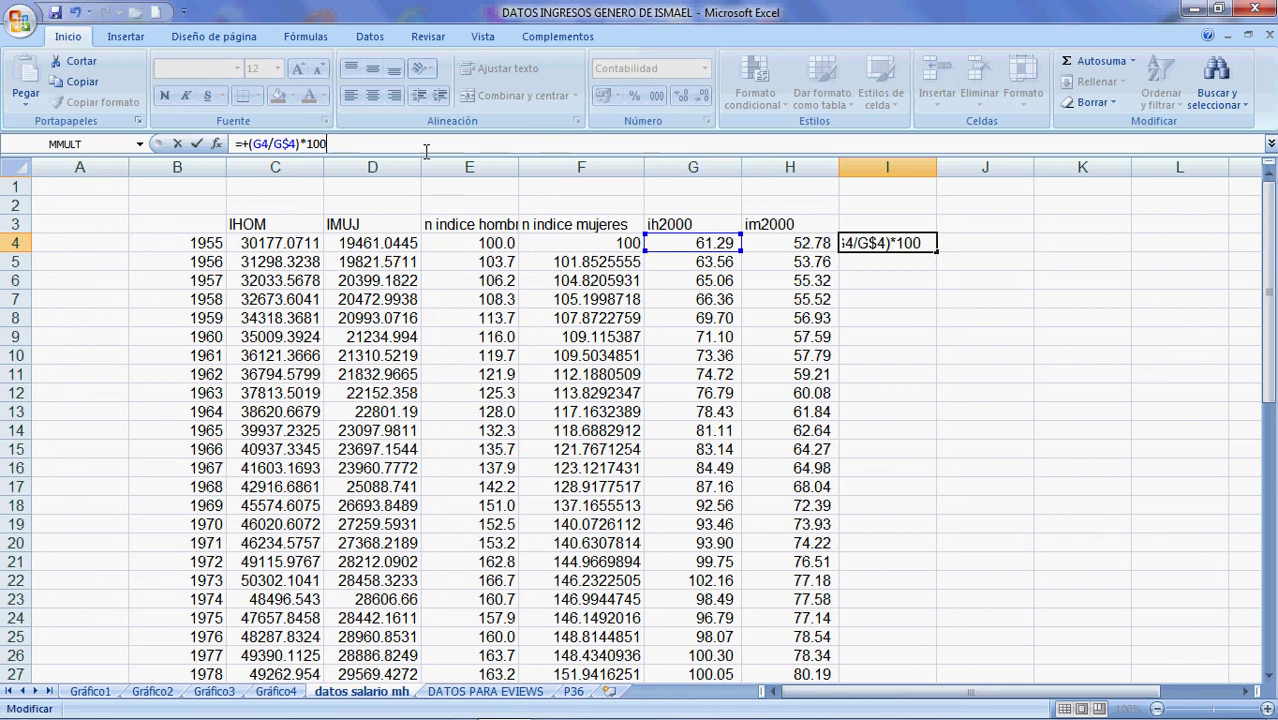
key(Return)
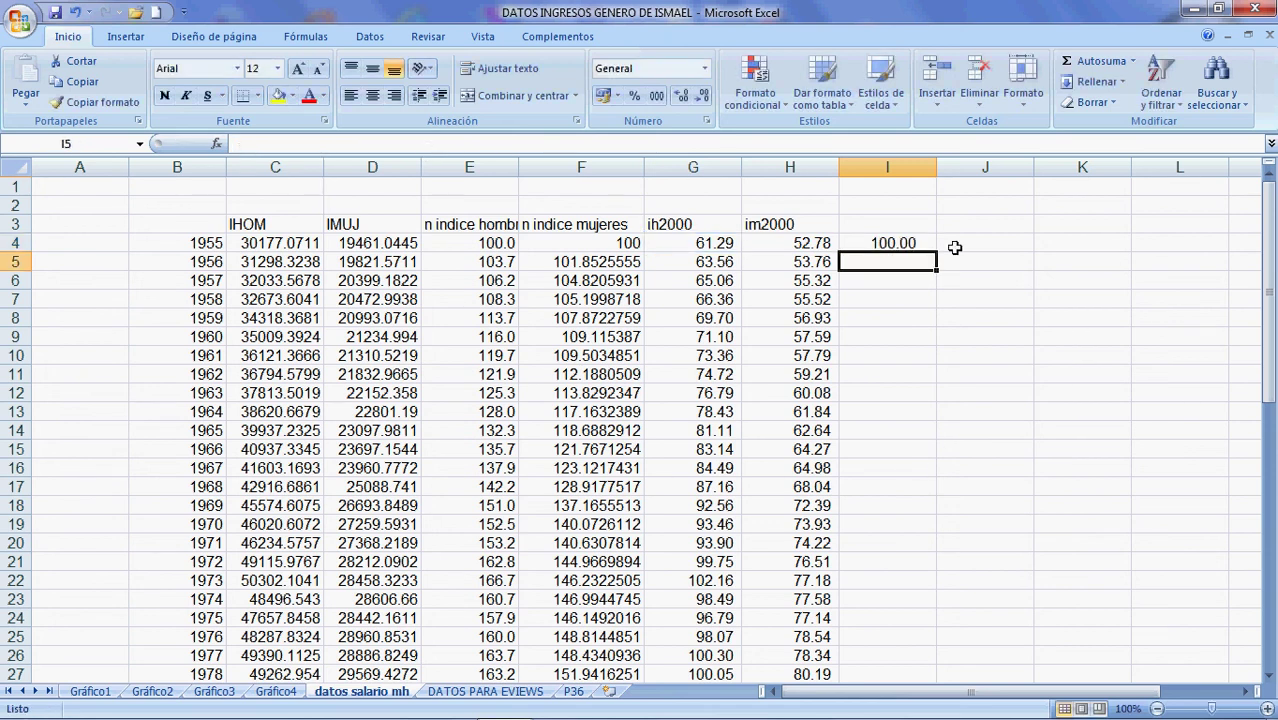
Copy the I4 formula across to J4 and fill both columns down through the 2010 row
click(915, 246)
drag(935, 250, 1035, 252)
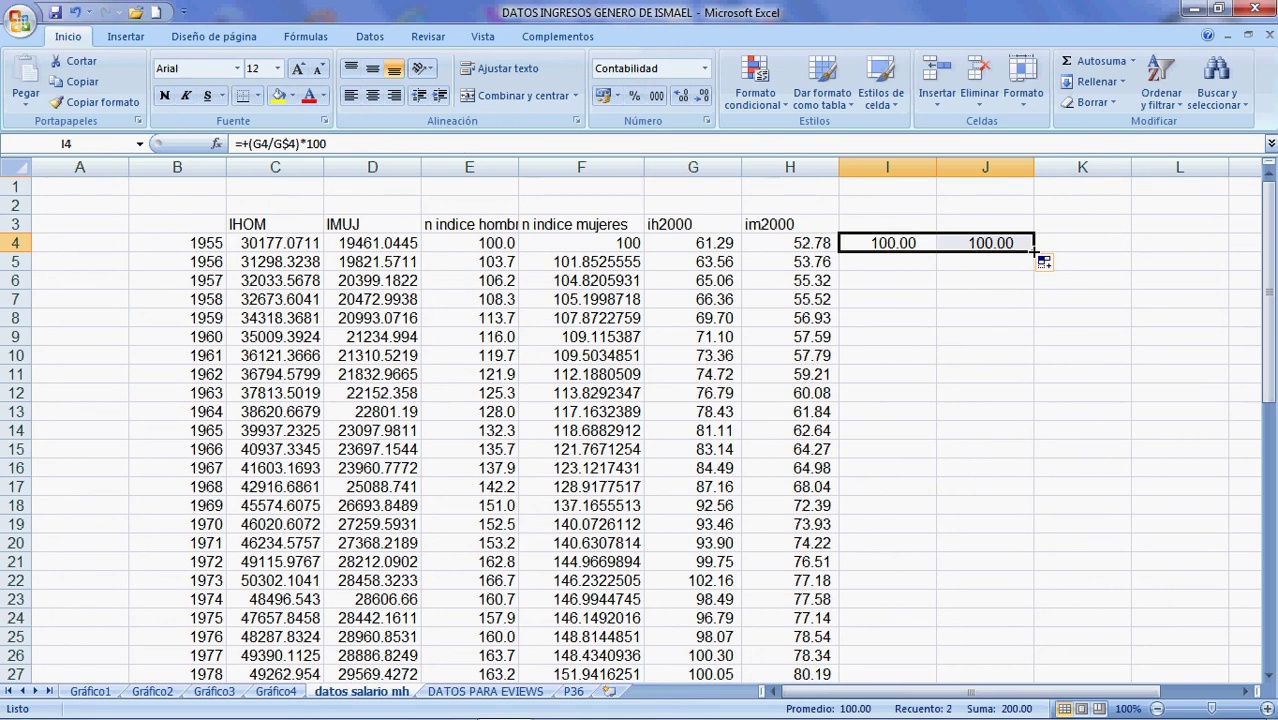
double_click(1033, 252)
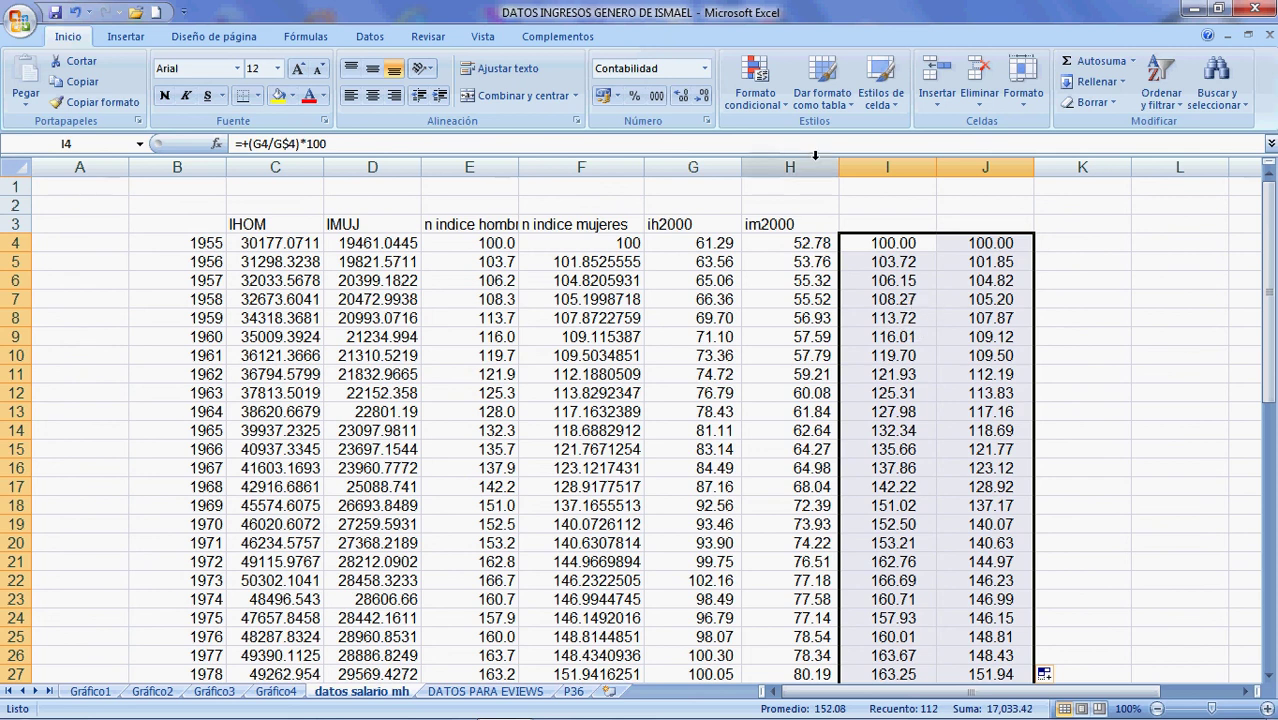
Apply the thousands-separator number style to the converted indices in I4:J59 and the original 1955-based indices in E4:F59
click(656, 95)
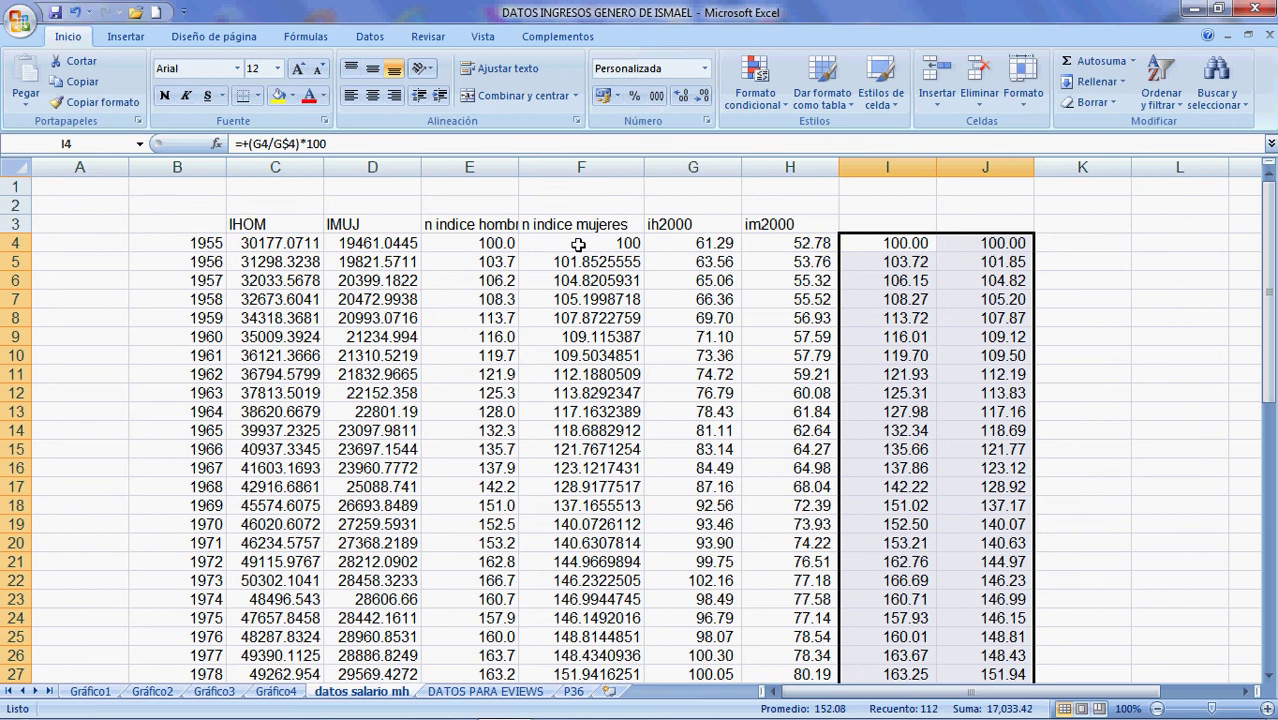
drag(500, 245, 580, 712)
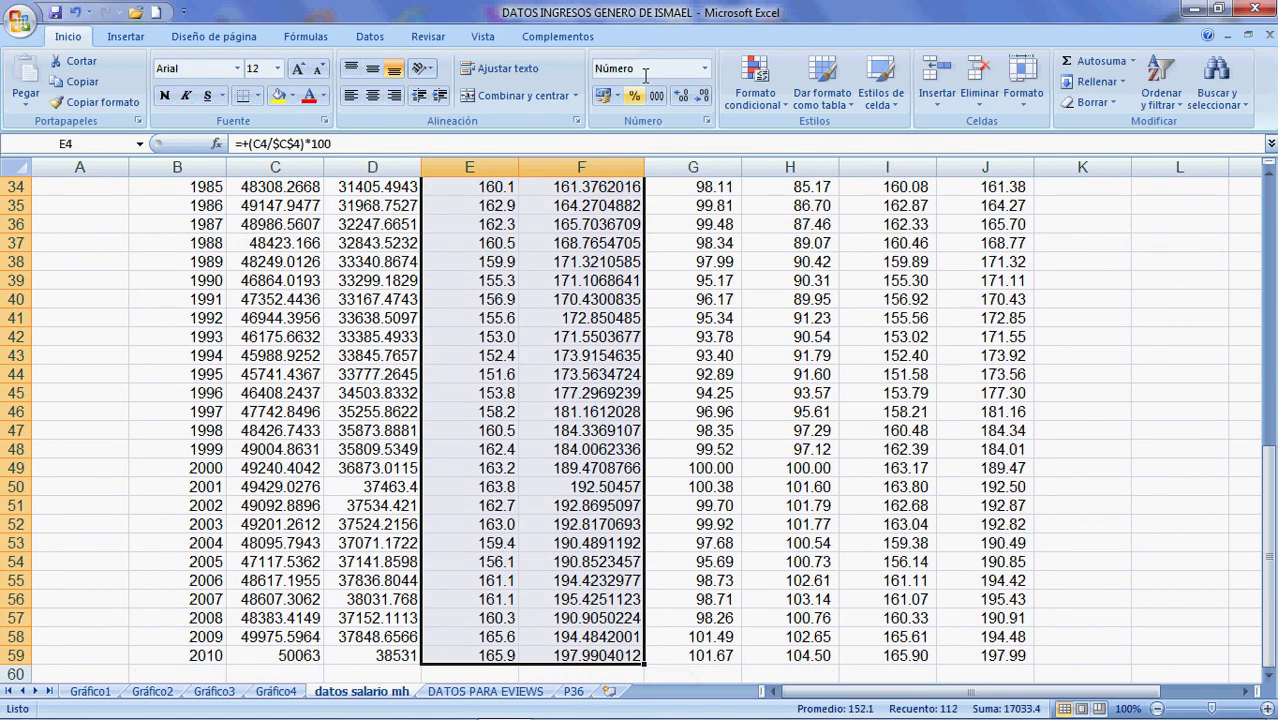
click(656, 95)
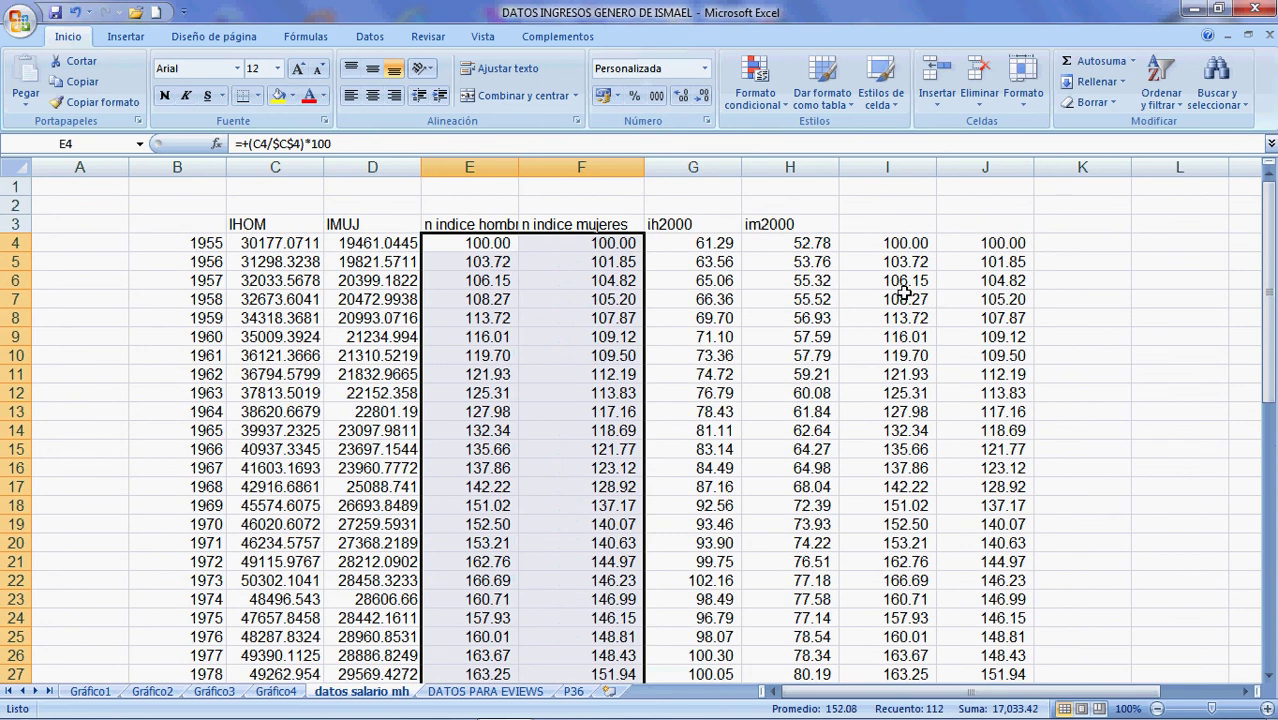
Compare the converted indices in columns I and J with the original 1955-based indices in columns E and F
click(977, 250)
click(905, 229)
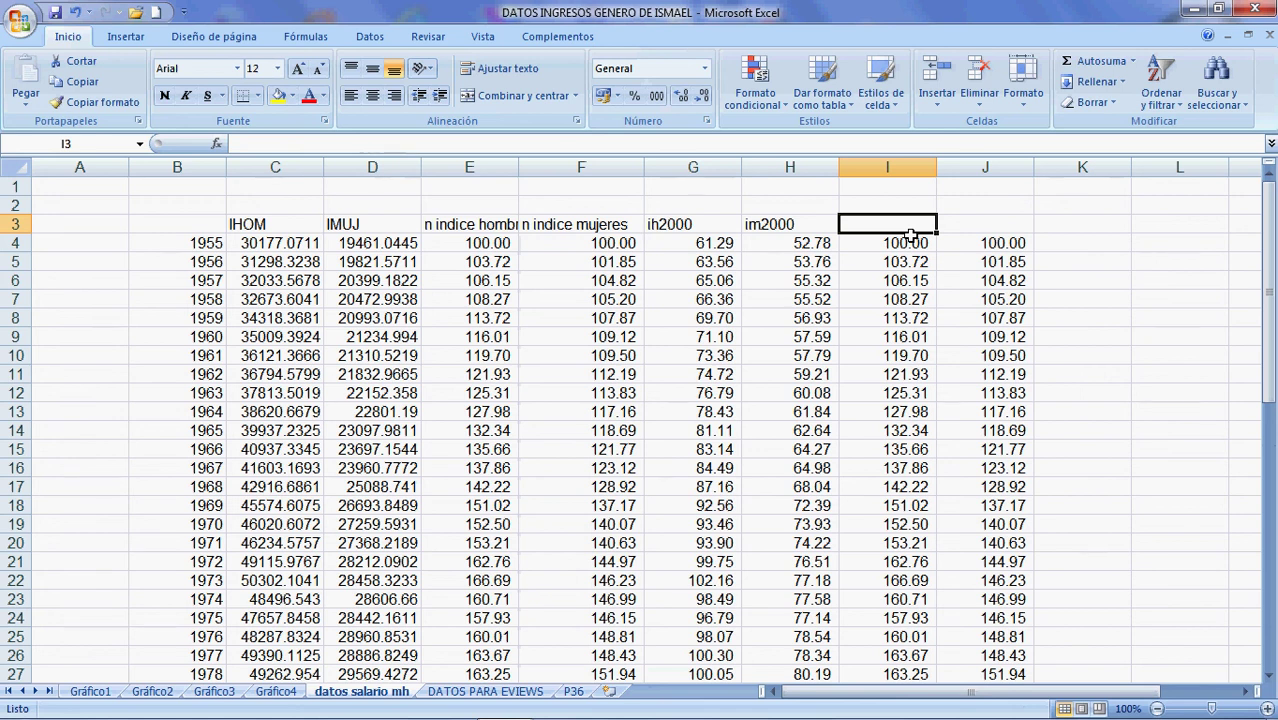
drag(908, 245, 958, 408)
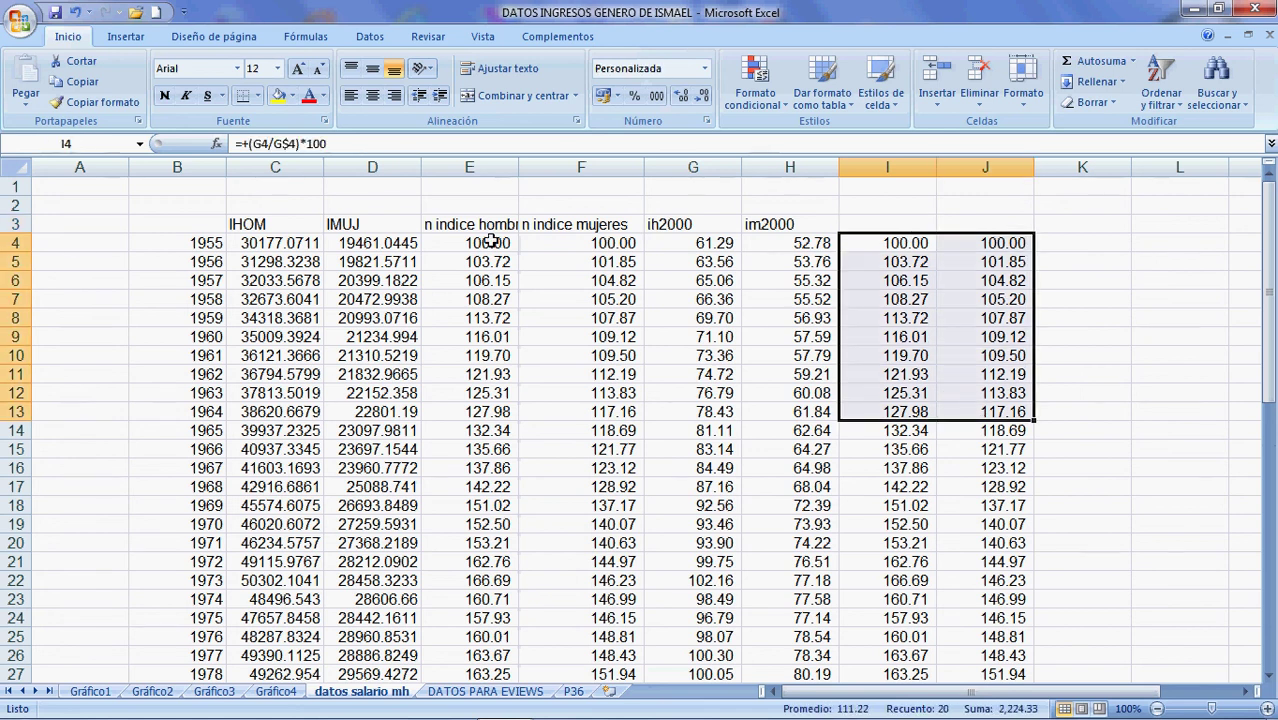
drag(492, 240, 585, 421)
drag(887, 243, 998, 462)
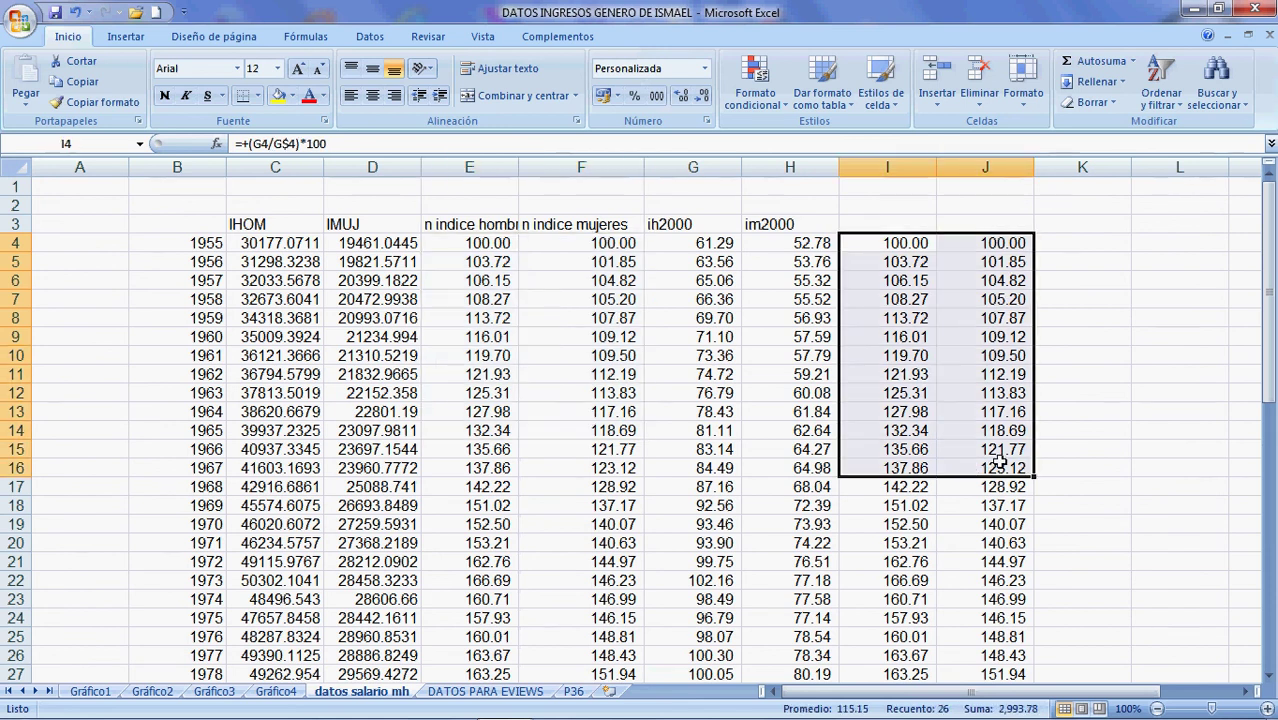